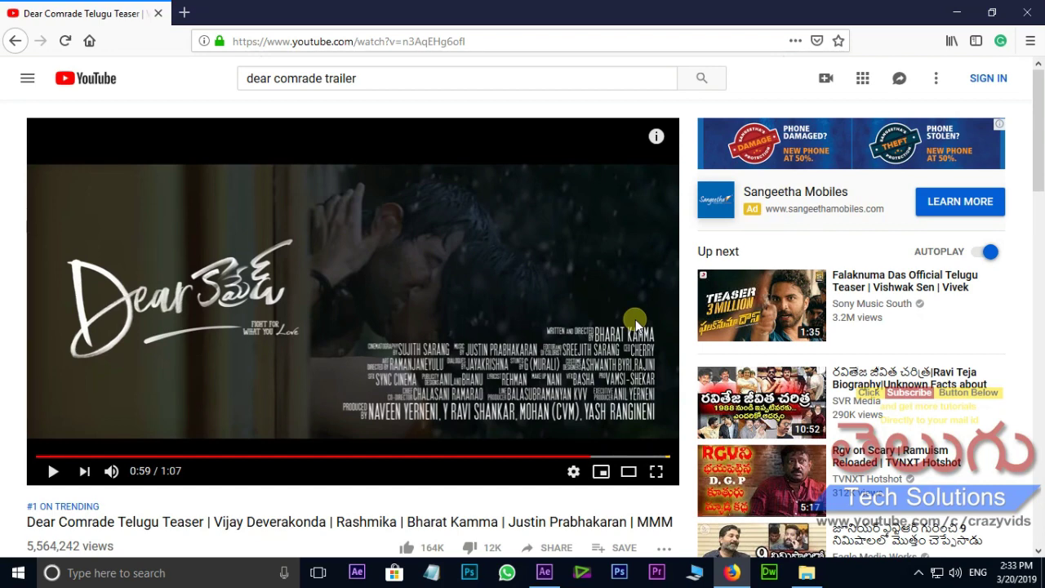
Play the end of the Dear Comrade teaser to examine its title reveal, and switch to the file manager
{"action": "left_click", "coordinate": [634, 324]}
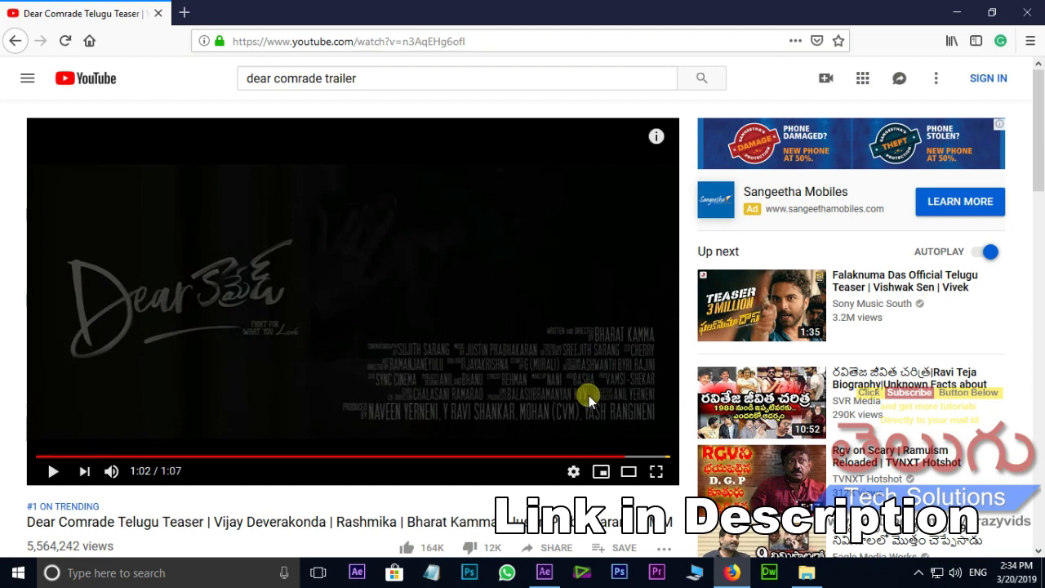
{"action": "left_click", "coordinate": [806, 573]}
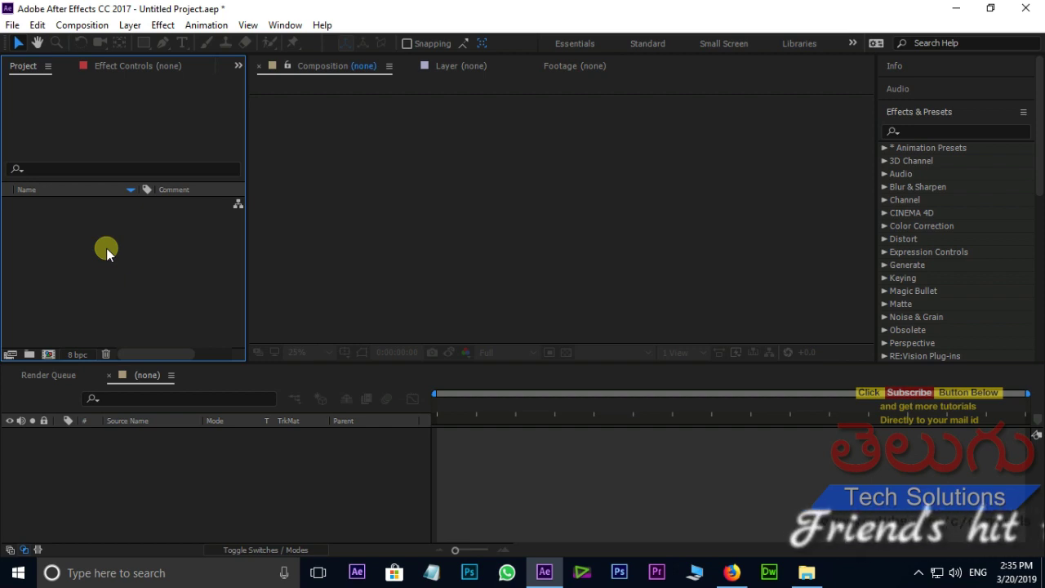
Import BG.jpg into the project and create a composition from it
{"action": "double_click", "coordinate": [106, 249]}
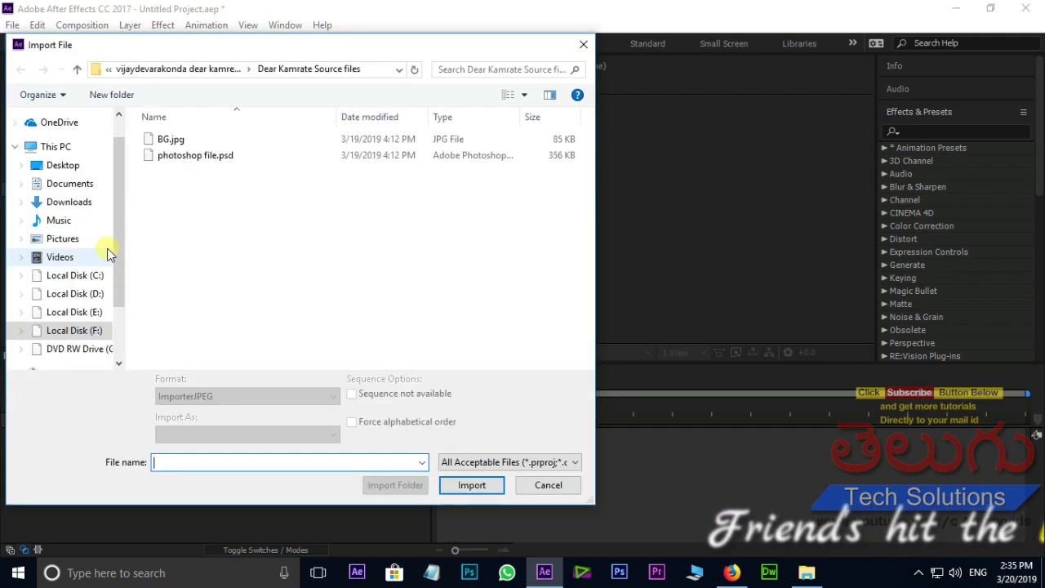
{"action": "left_click", "coordinate": [178, 140]}
{"action": "left_click", "coordinate": [473, 487]}
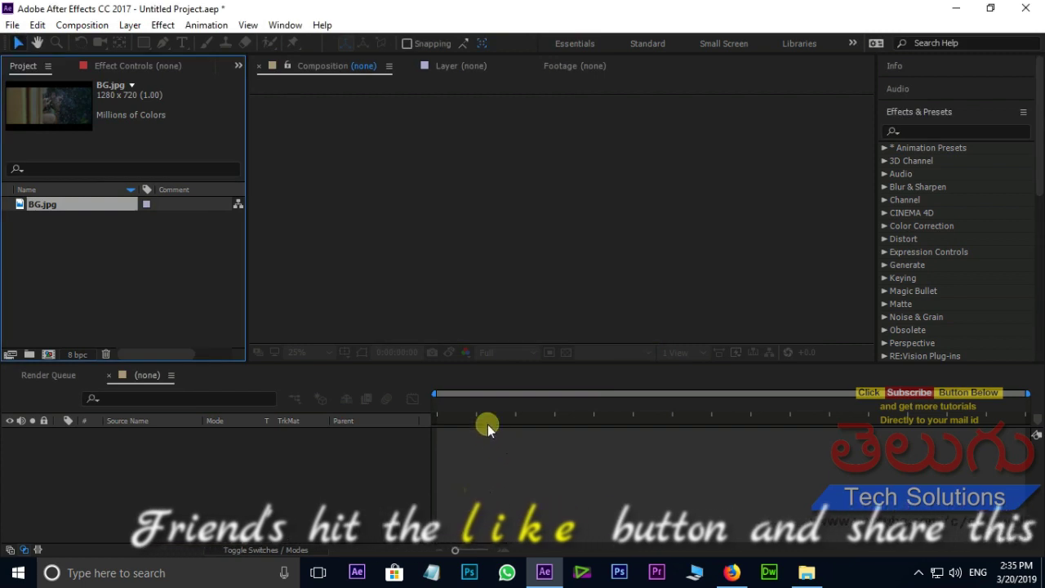
{"action": "left_click_drag", "start_coordinate": [74, 204], "coordinate": [584, 241]}
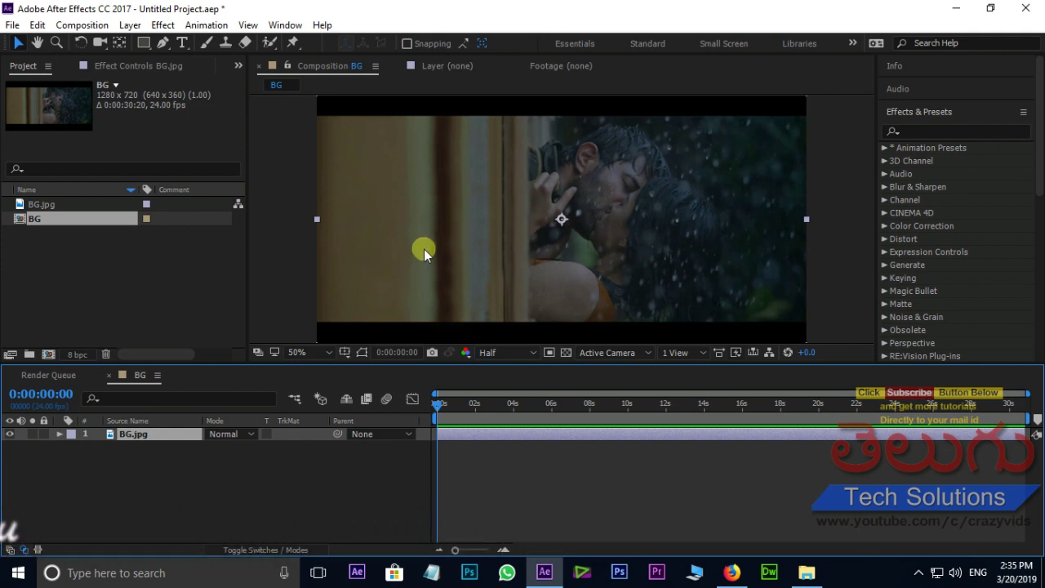
Import photoshop file.psd as a composition with editable layer styles and place it above BG.jpg in the BG composition
{"action": "double_click", "coordinate": [121, 278]}
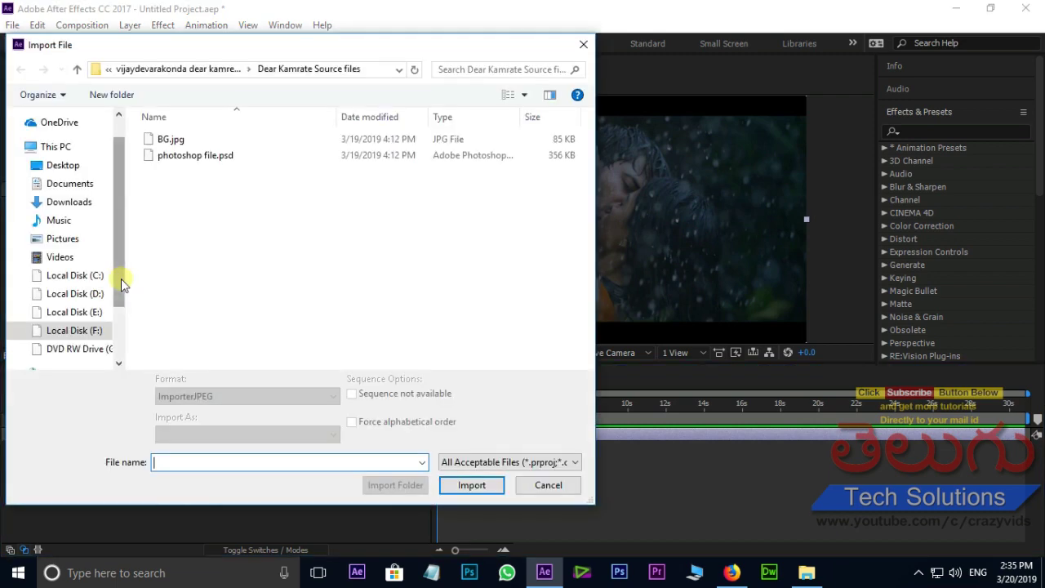
{"action": "left_click", "coordinate": [194, 158]}
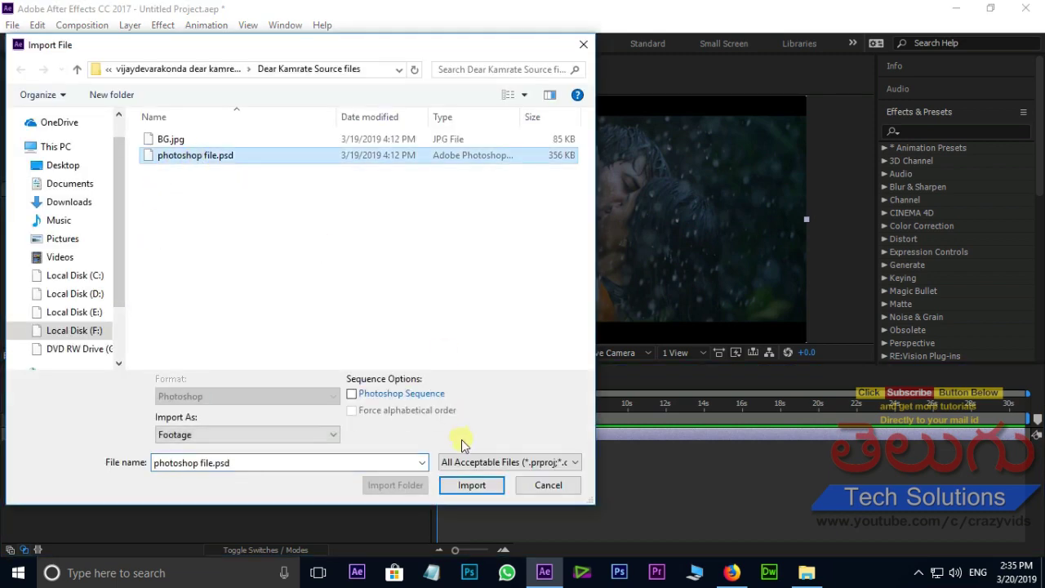
{"action": "left_click", "coordinate": [472, 485]}
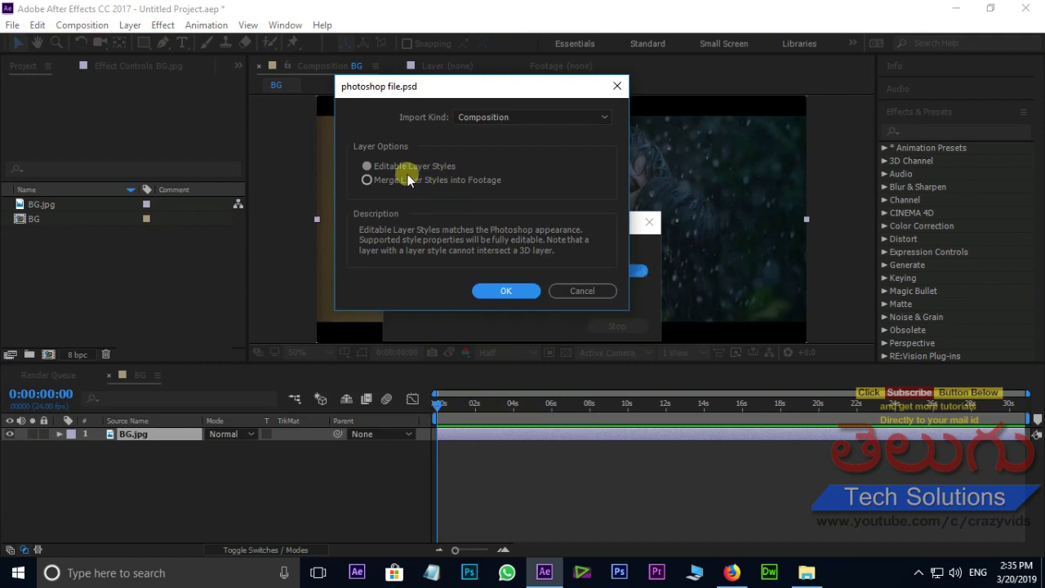
{"action": "left_click", "coordinate": [505, 291]}
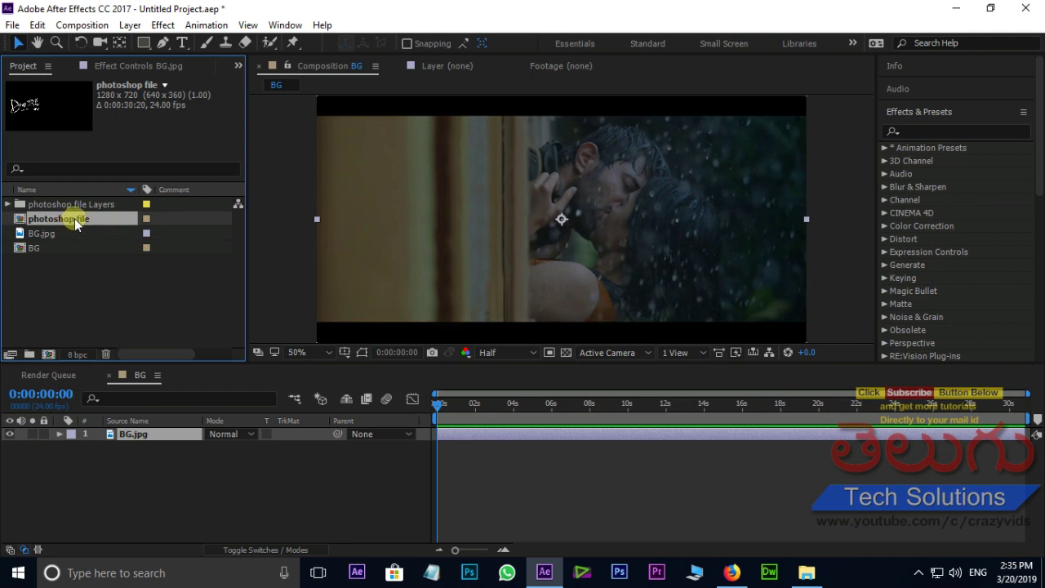
{"action": "left_click_drag", "start_coordinate": [74, 219], "coordinate": [141, 433]}
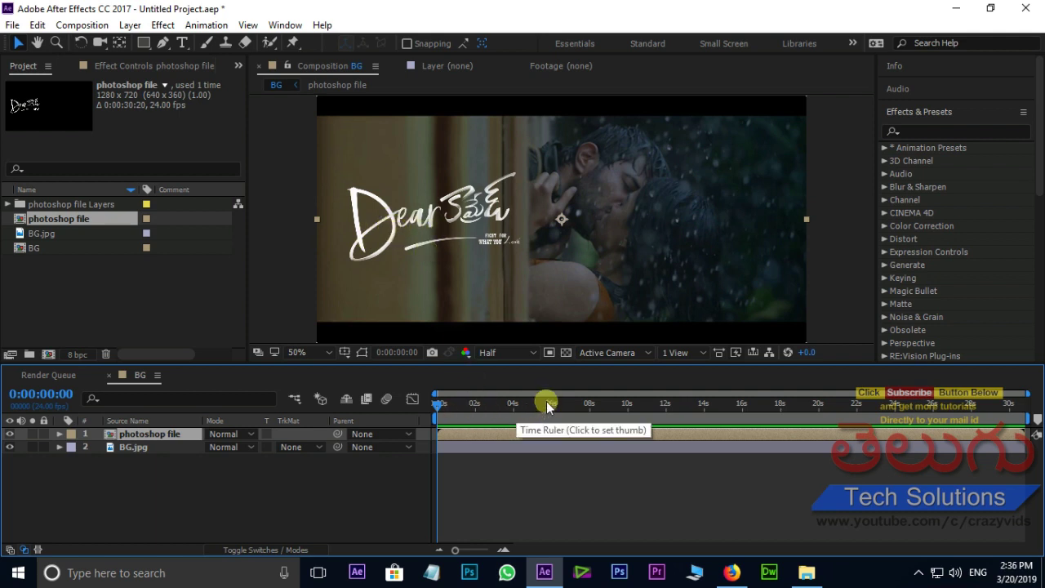
Preview the BG composition, return to its start and open the nested photoshop file composition
{"action": "key", "text": "space"}
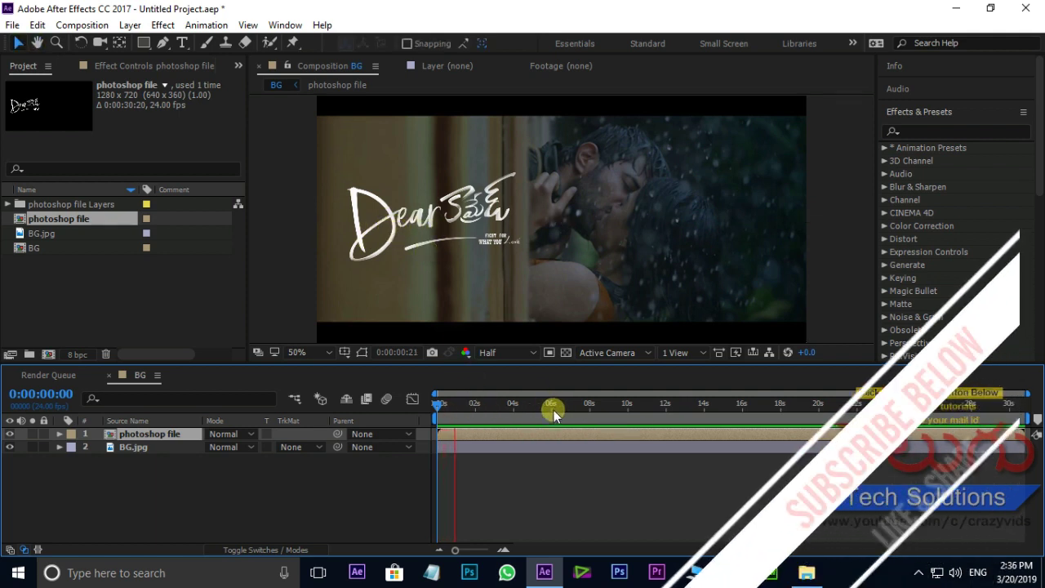
{"action": "left_click_drag", "start_coordinate": [487, 410], "coordinate": [432, 410]}
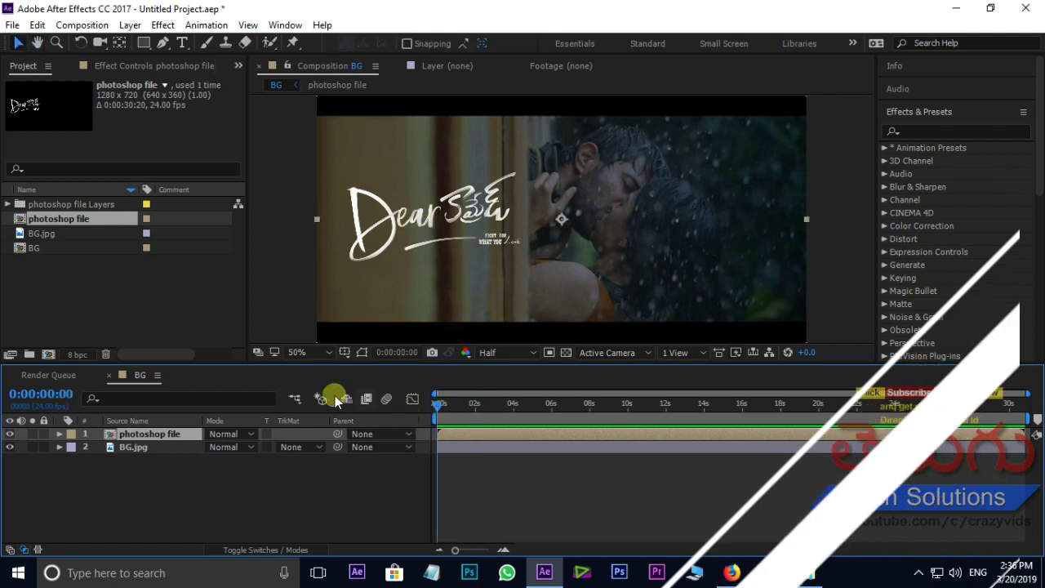
{"action": "double_click", "coordinate": [163, 439]}
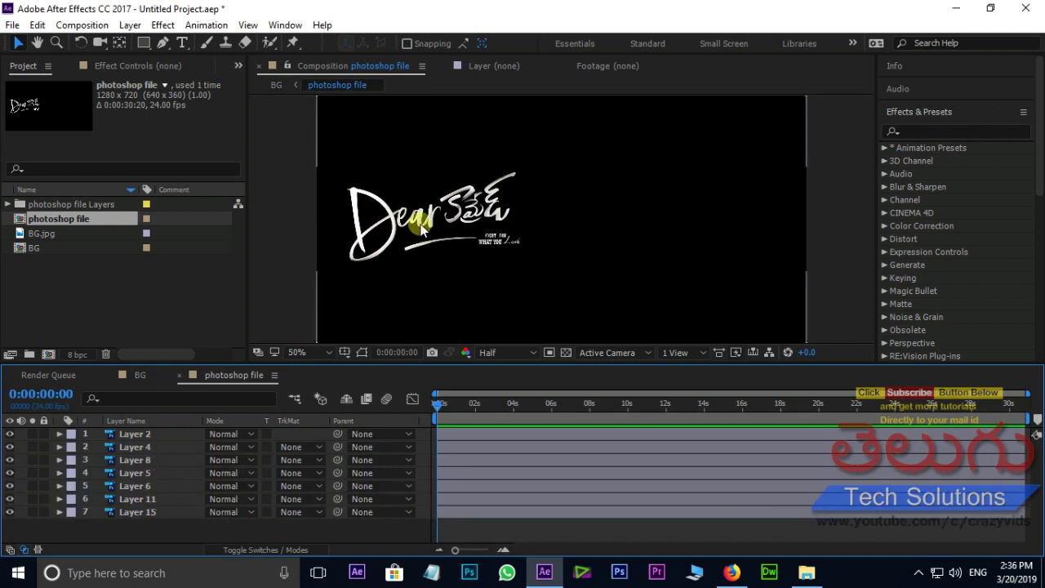
Hide the seven title layers one after another to examine which logo part each holds, and show them all again
{"action": "left_click", "coordinate": [10, 435]}
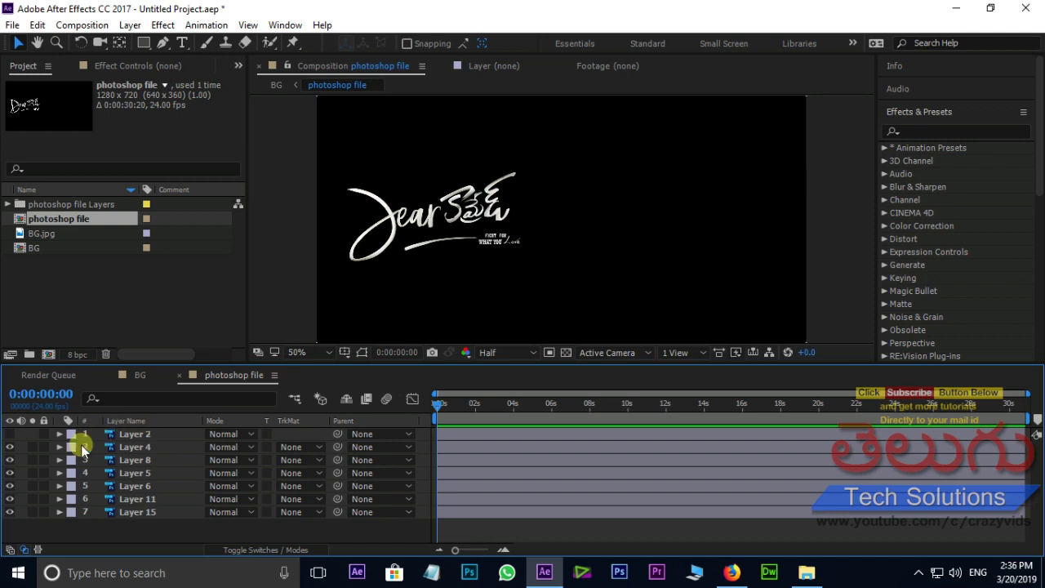
{"action": "left_click", "coordinate": [9, 446]}
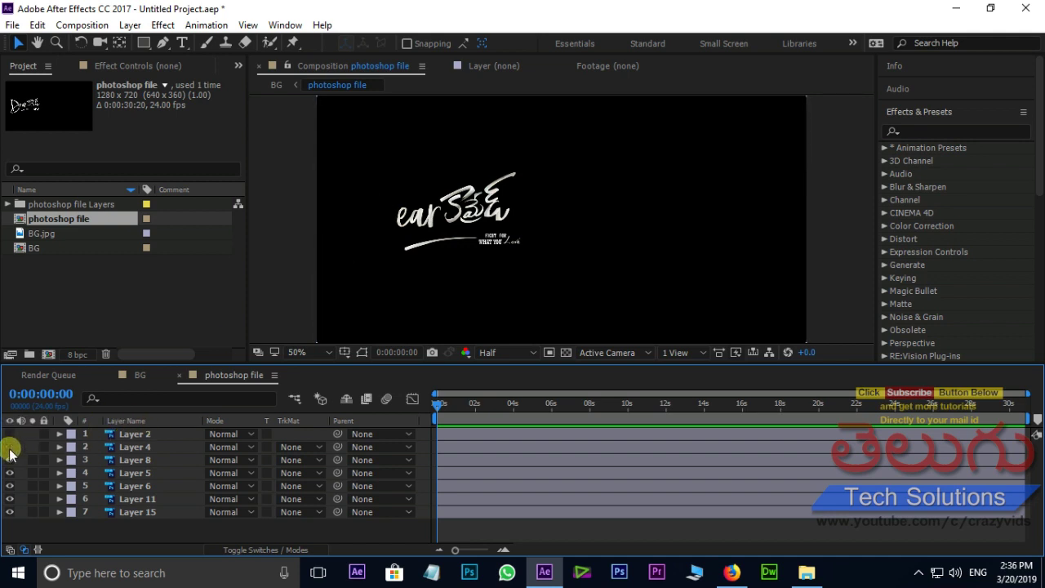
{"action": "left_click", "coordinate": [9, 459]}
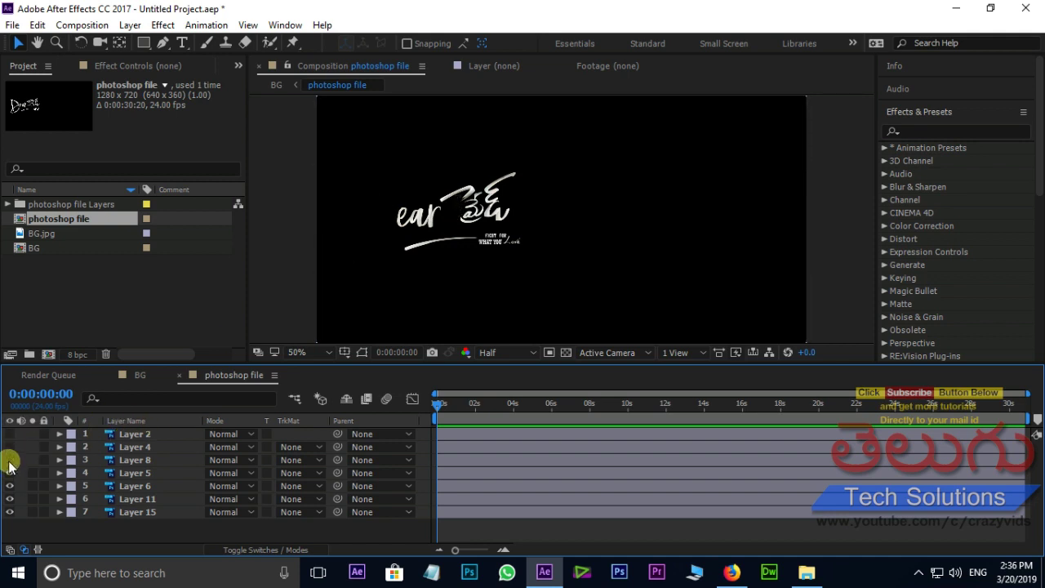
{"action": "left_click", "coordinate": [9, 473]}
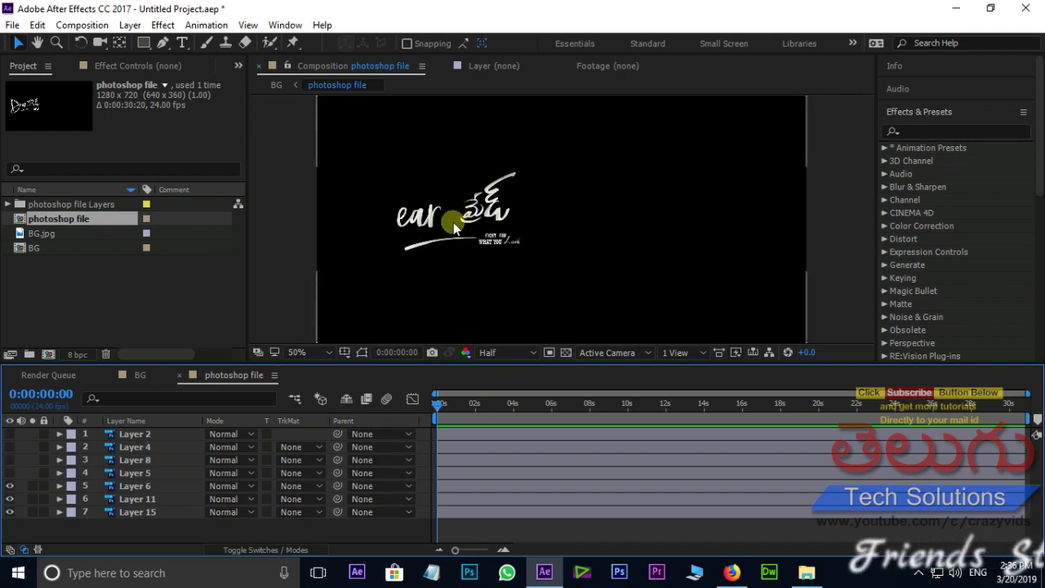
{"action": "scroll", "coordinate": [449, 227], "scroll_direction": "up", "scroll_amount": 1}
{"action": "left_click_drag", "start_coordinate": [459, 212], "coordinate": [650, 212]}
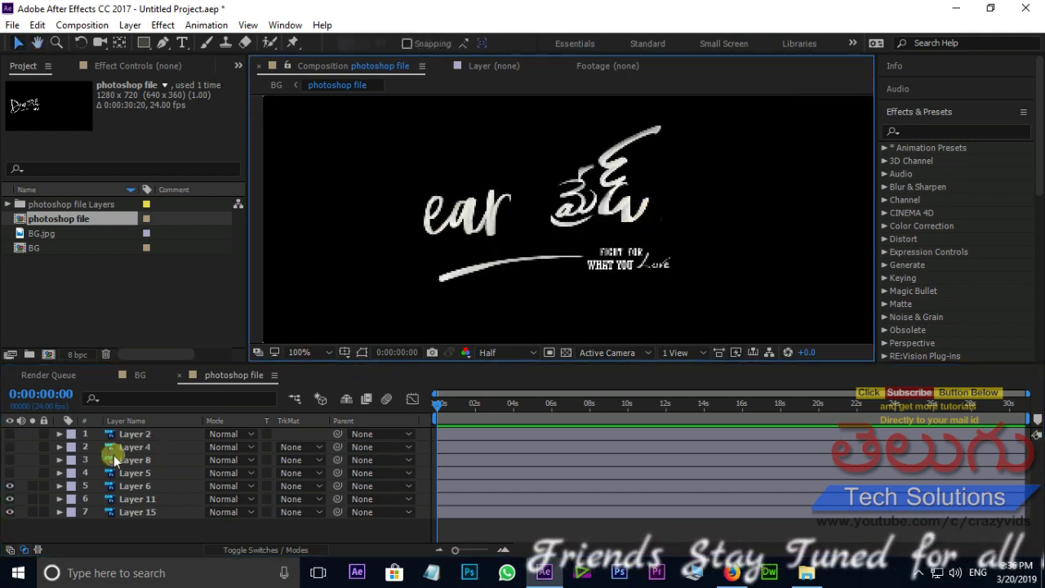
{"action": "left_click", "coordinate": [9, 486]}
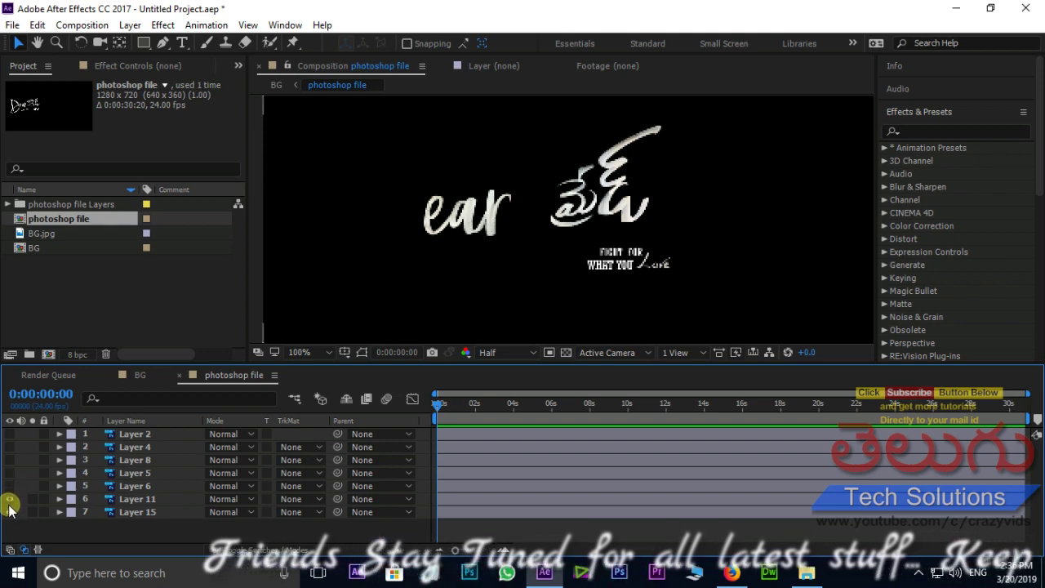
{"action": "left_click", "coordinate": [9, 499]}
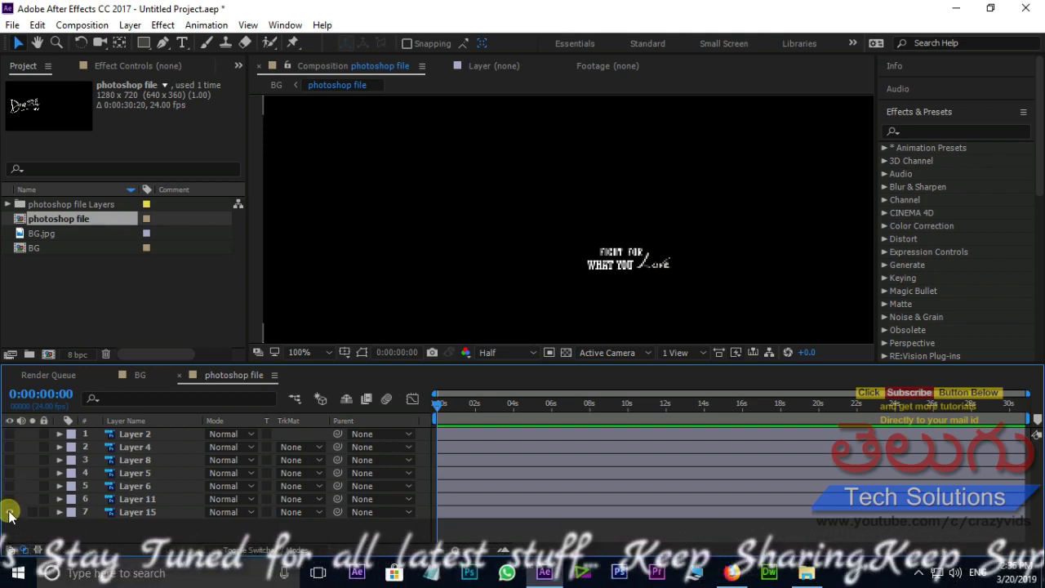
{"action": "left_click", "coordinate": [9, 512]}
{"action": "left_click", "coordinate": [9, 512]}
{"action": "left_click_drag", "start_coordinate": [10, 433], "coordinate": [10, 503]}
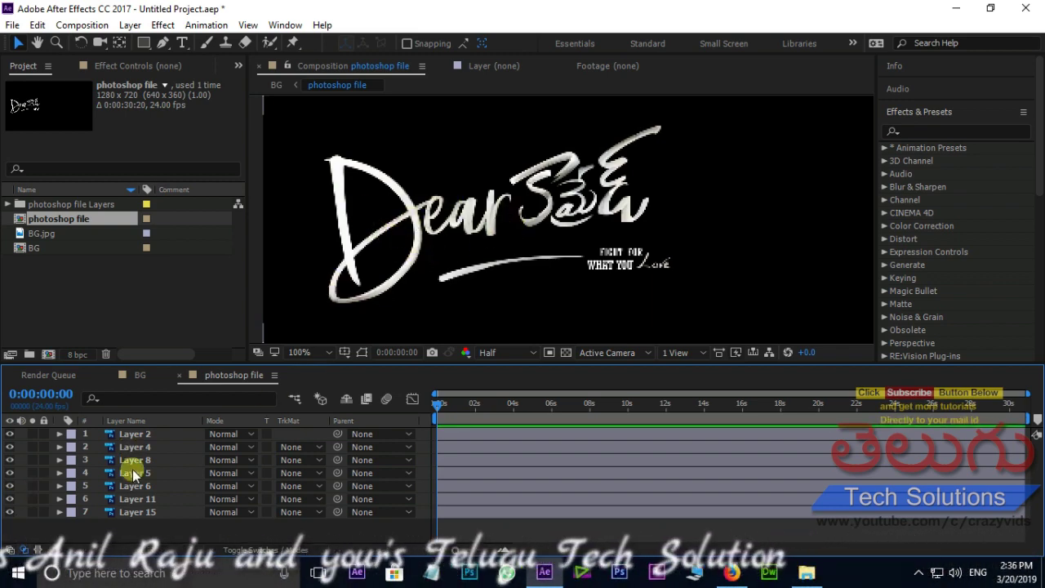
Pre-compose Layer 2 with all attributes moved into the new composition, and open that composition
{"action": "left_click", "coordinate": [148, 435]}
{"action": "right_click", "coordinate": [146, 433]}
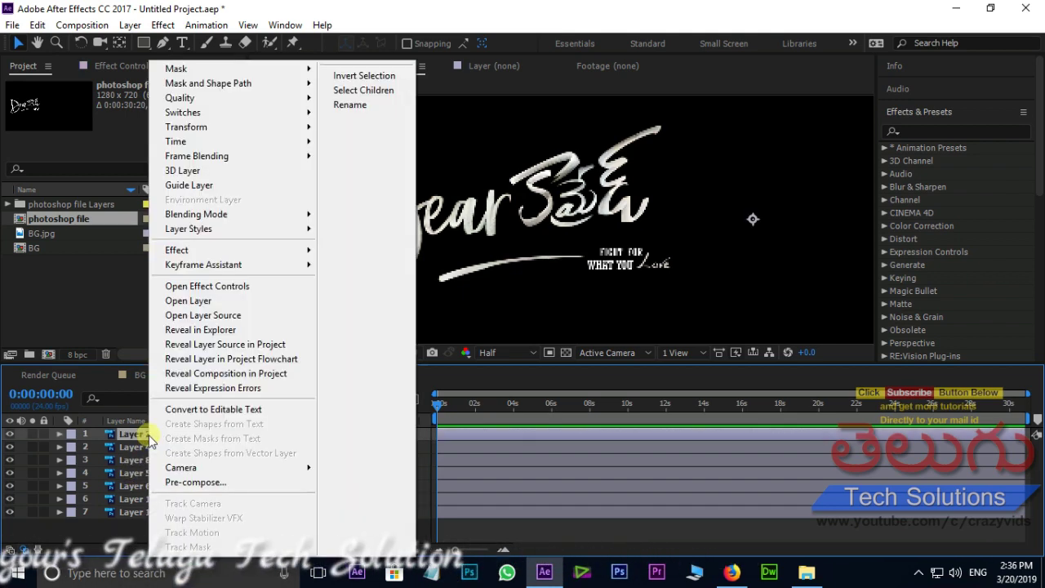
{"action": "left_click", "coordinate": [216, 488]}
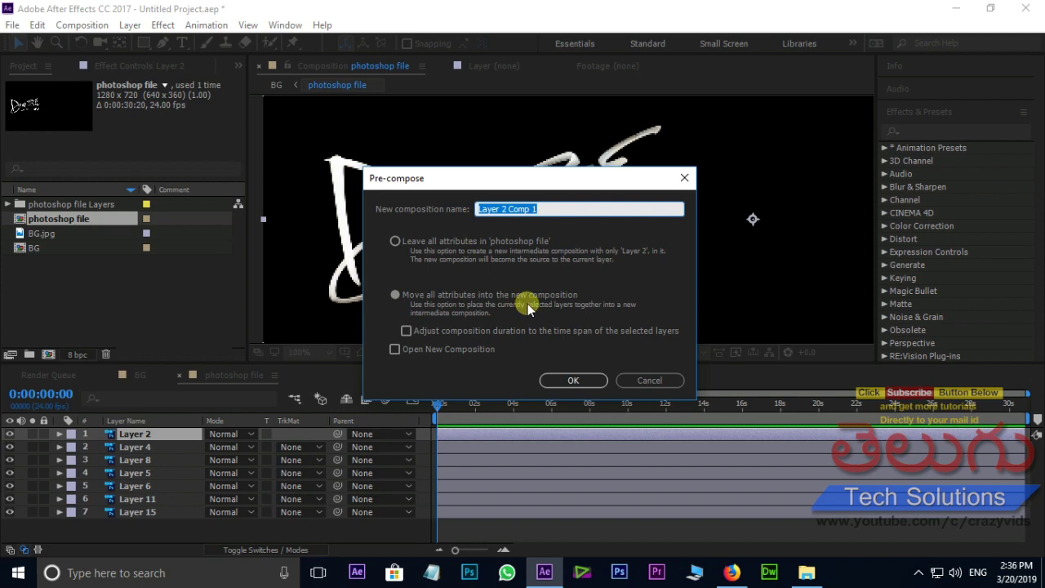
{"action": "left_click", "coordinate": [563, 378]}
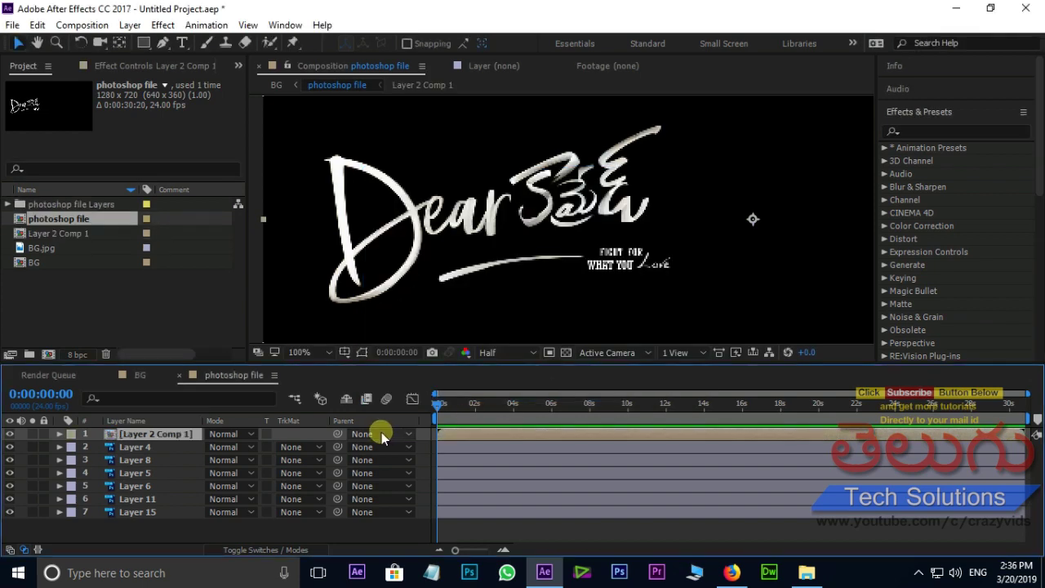
{"action": "double_click", "coordinate": [170, 435]}
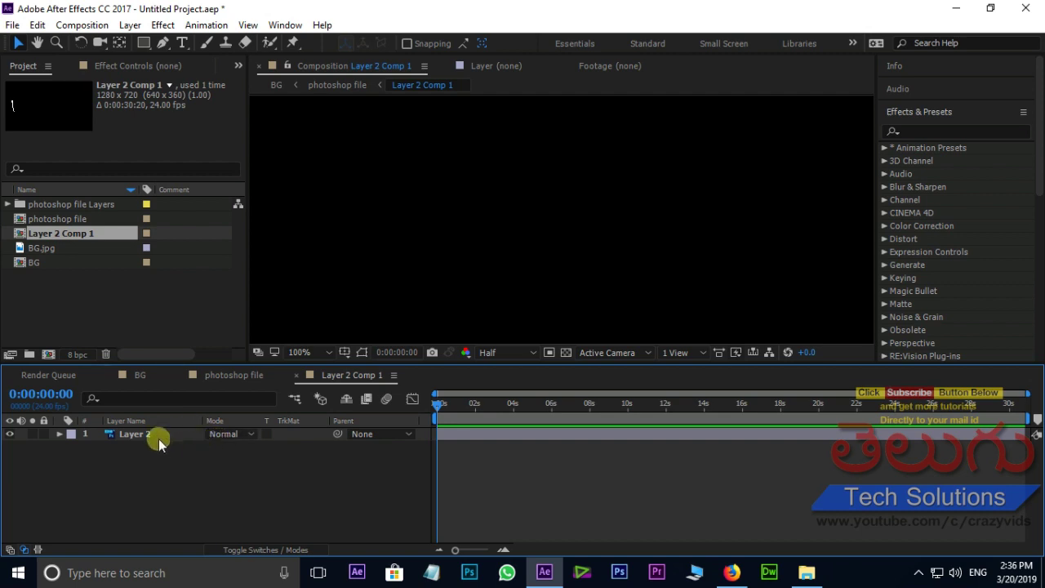
{"action": "left_click", "coordinate": [158, 438]}
{"action": "key", "text": "space"}
{"action": "left_click_drag", "start_coordinate": [428, 236], "coordinate": [639, 232]}
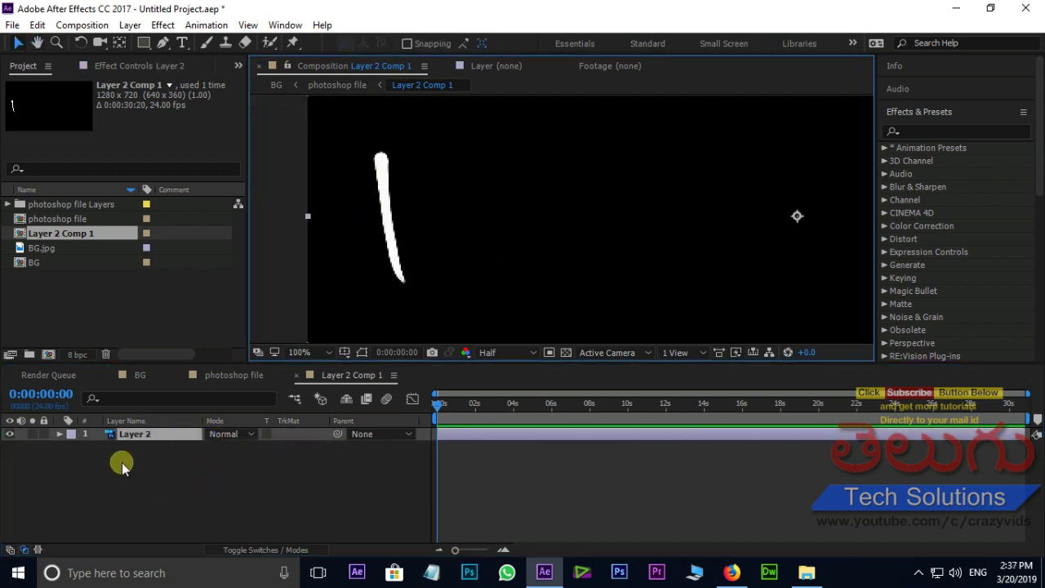
Add a pure red (255, 0, 0) solid of 1280 x 720 px above Layer 2
{"action": "right_click", "coordinate": [143, 484]}
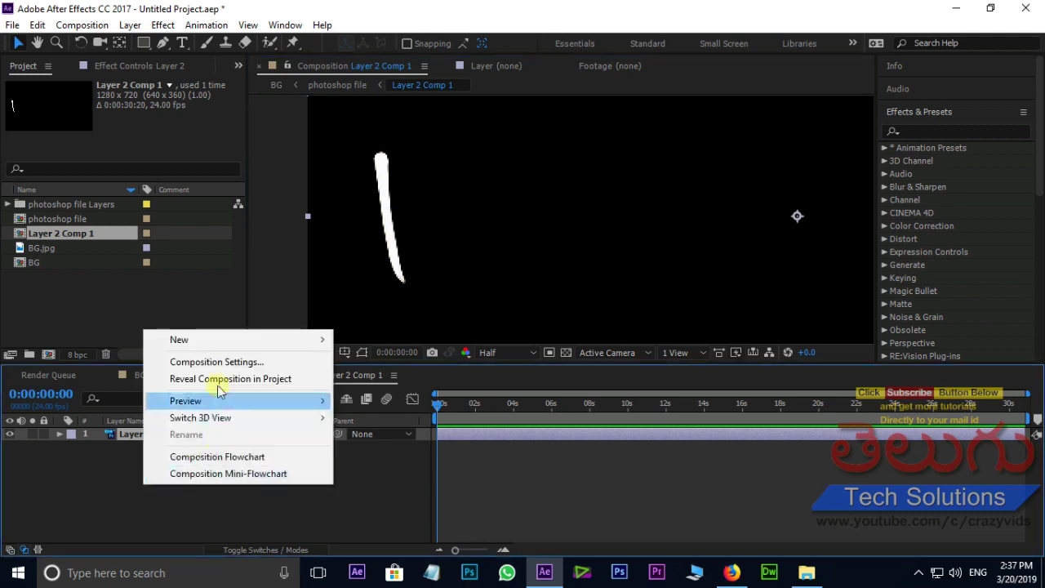
{"action": "mouse_move", "coordinate": [217, 340]}
{"action": "left_click", "coordinate": [377, 380]}
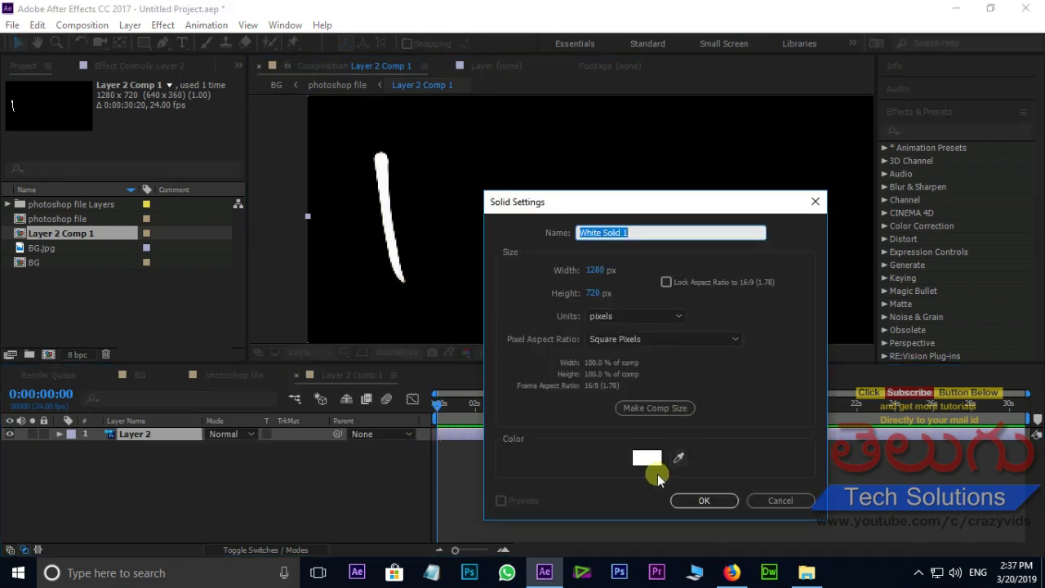
{"action": "left_click", "coordinate": [639, 455]}
{"action": "left_click_drag", "start_coordinate": [677, 318], "coordinate": [807, 211]}
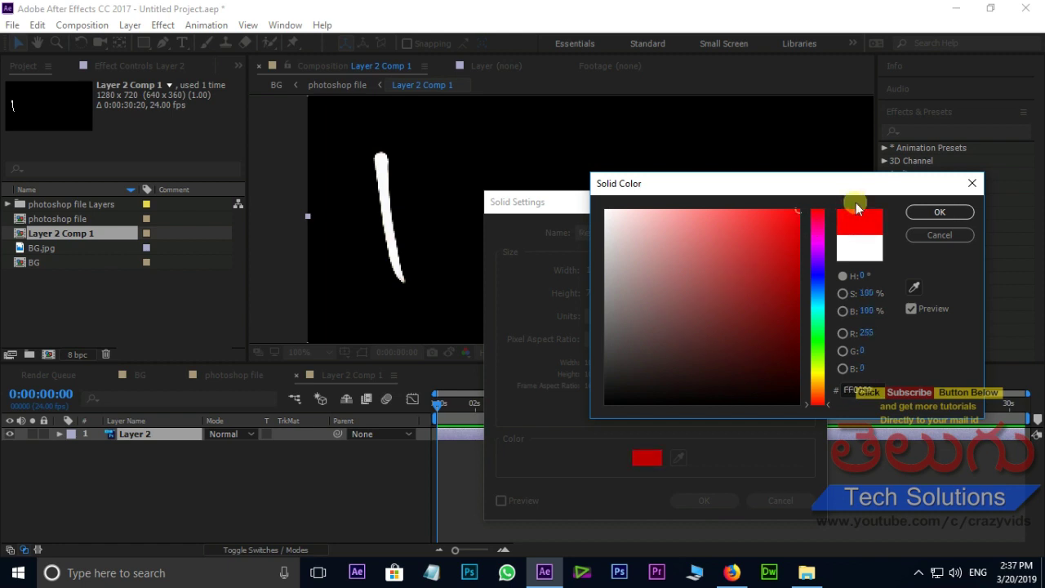
{"action": "left_click", "coordinate": [948, 212]}
{"action": "left_click", "coordinate": [703, 501]}
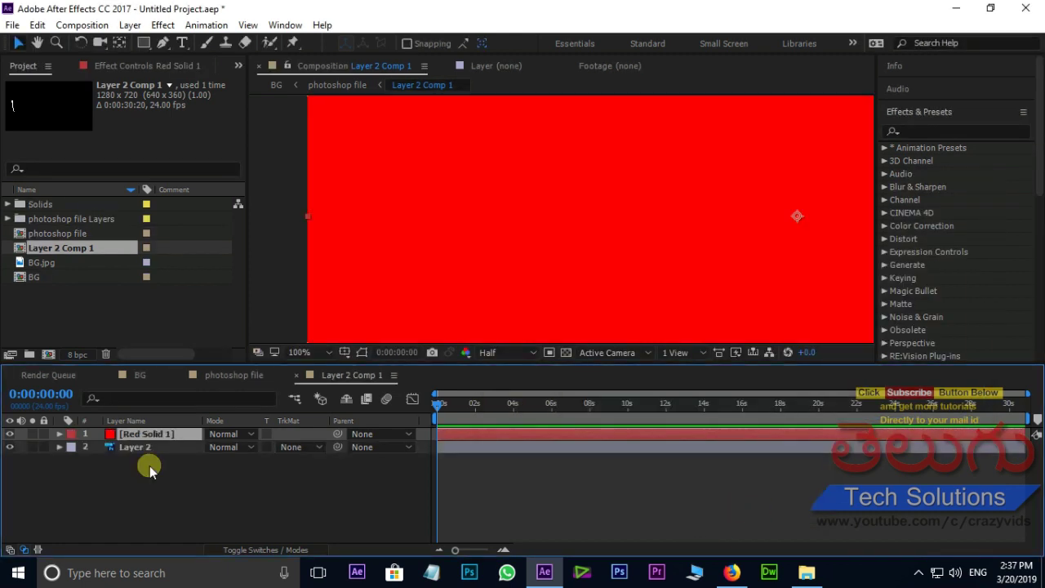
Hide the red solid and draw a curved two-point Pen tool mask path on it along the white stem of the D
{"action": "left_click", "coordinate": [9, 434]}
{"action": "left_click", "coordinate": [163, 43]}
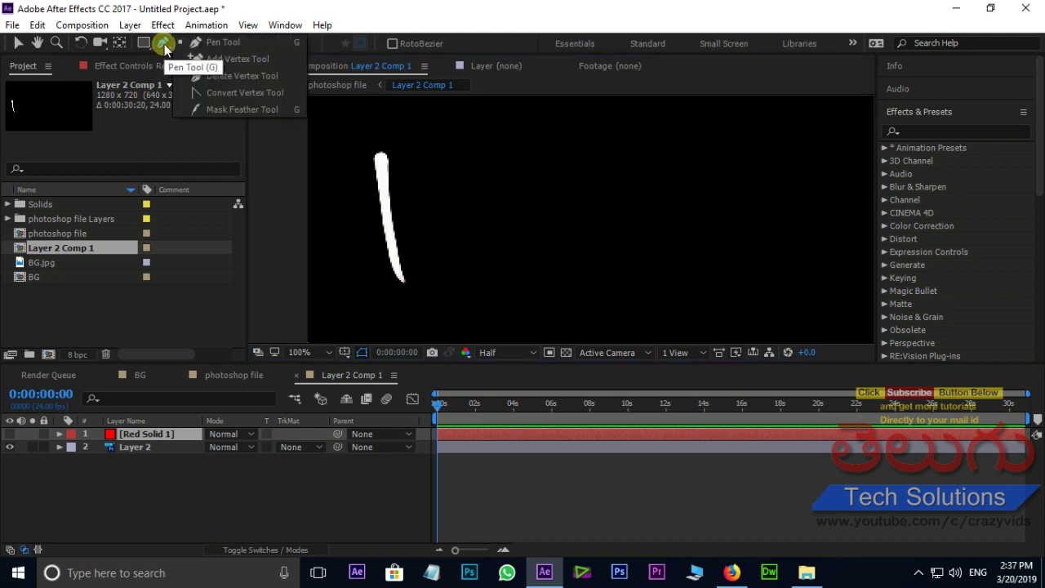
{"action": "left_click", "coordinate": [377, 140]}
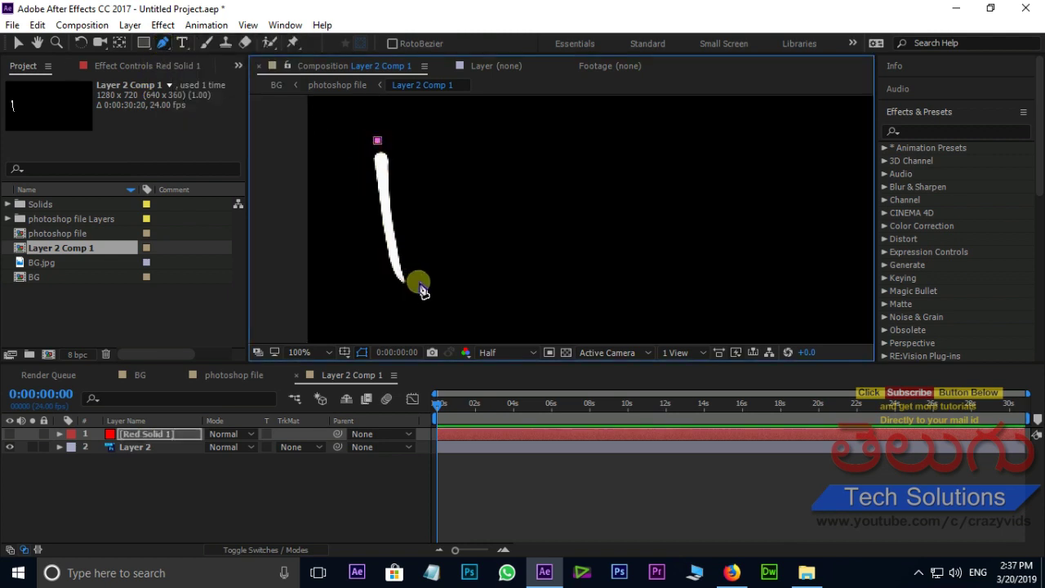
{"action": "left_click_drag", "start_coordinate": [409, 290], "coordinate": [432, 306]}
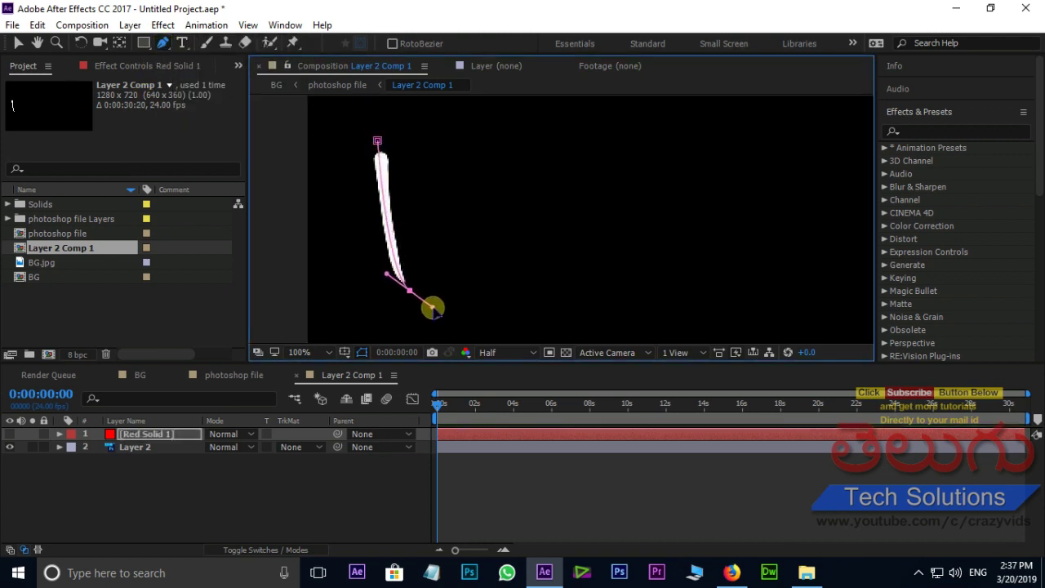
Find the Stroke effect by searching for "stroke" and apply it to the masked red solid
{"action": "left_click", "coordinate": [929, 133]}
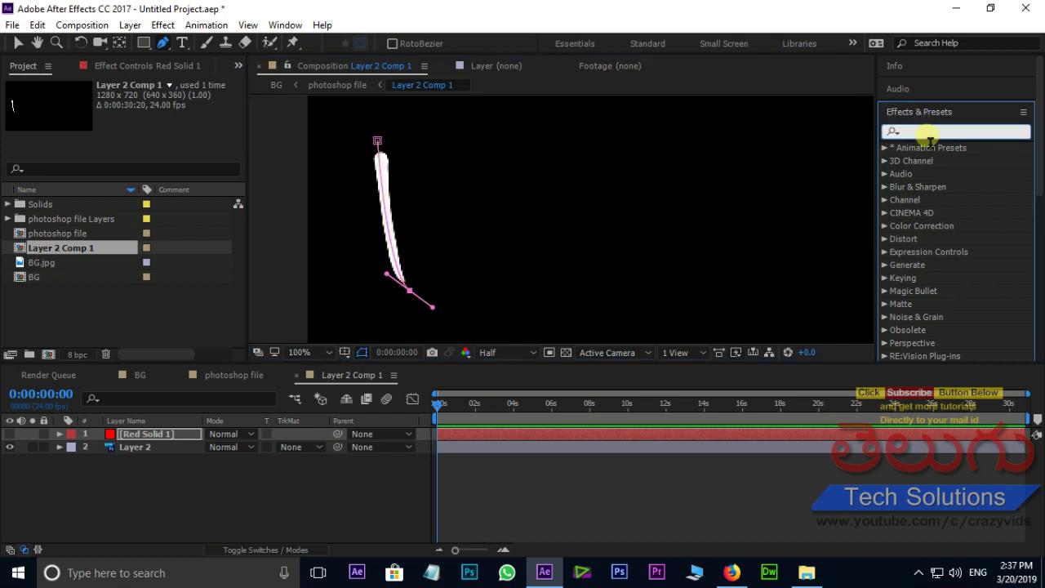
{"action": "type", "text": "stro"}
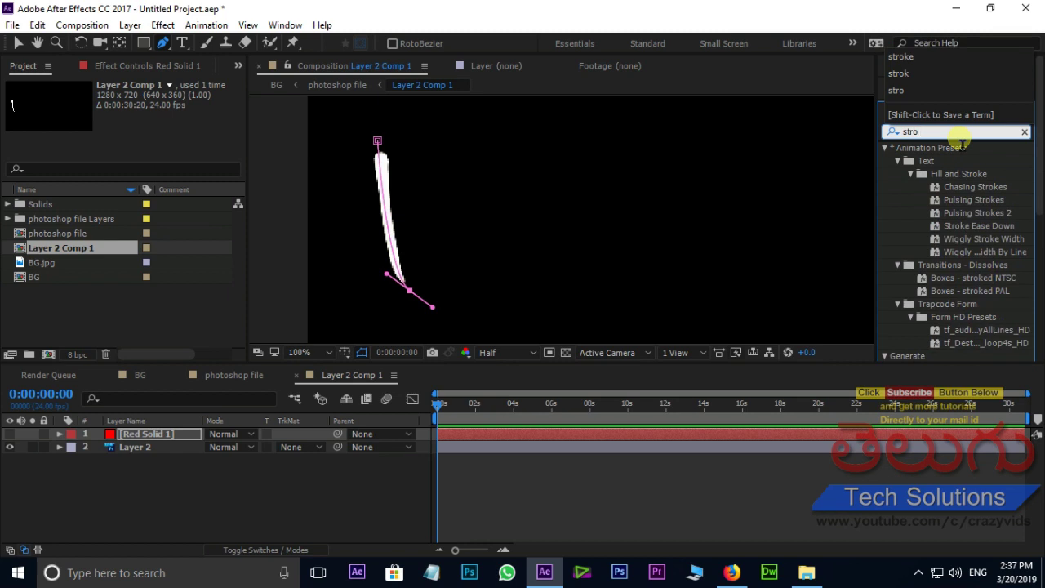
{"action": "type", "text": "ke"}
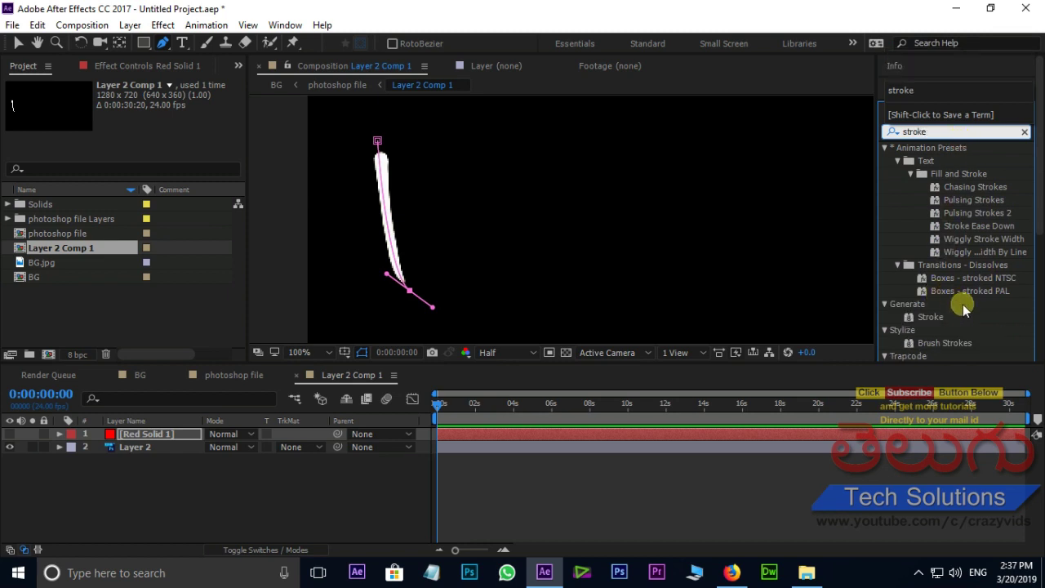
{"action": "double_click", "coordinate": [932, 318]}
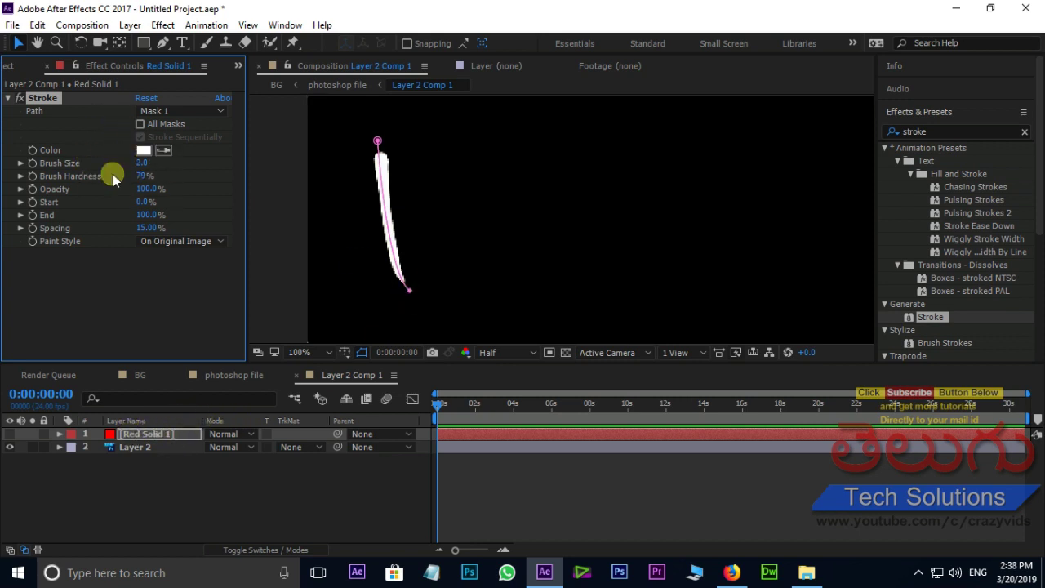
Unhide the red solid and set its stroke's paint style to On Transparent with a brush size of 16.7
{"action": "left_click", "coordinate": [11, 435]}
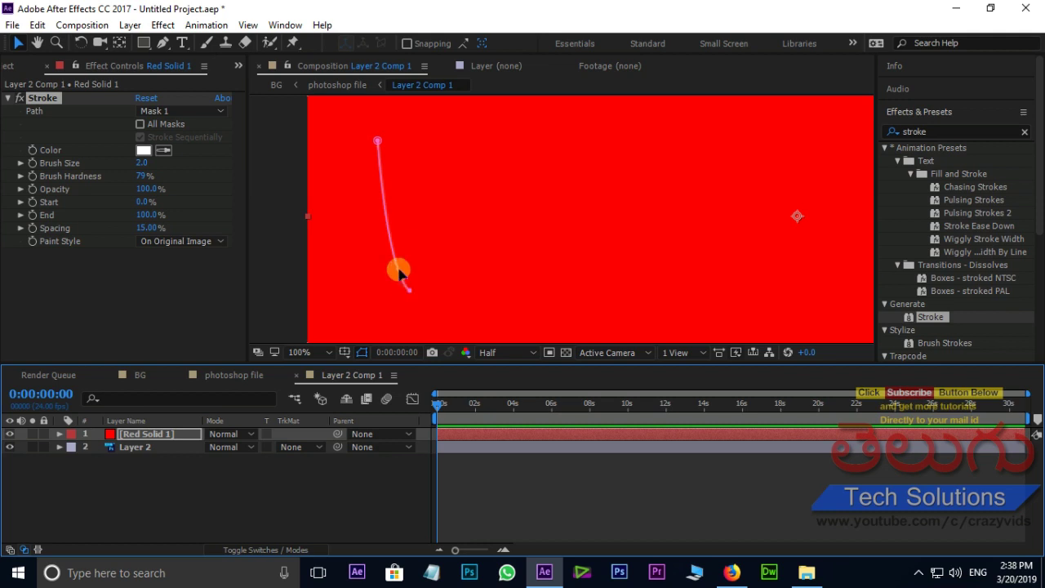
{"action": "left_click", "coordinate": [181, 241]}
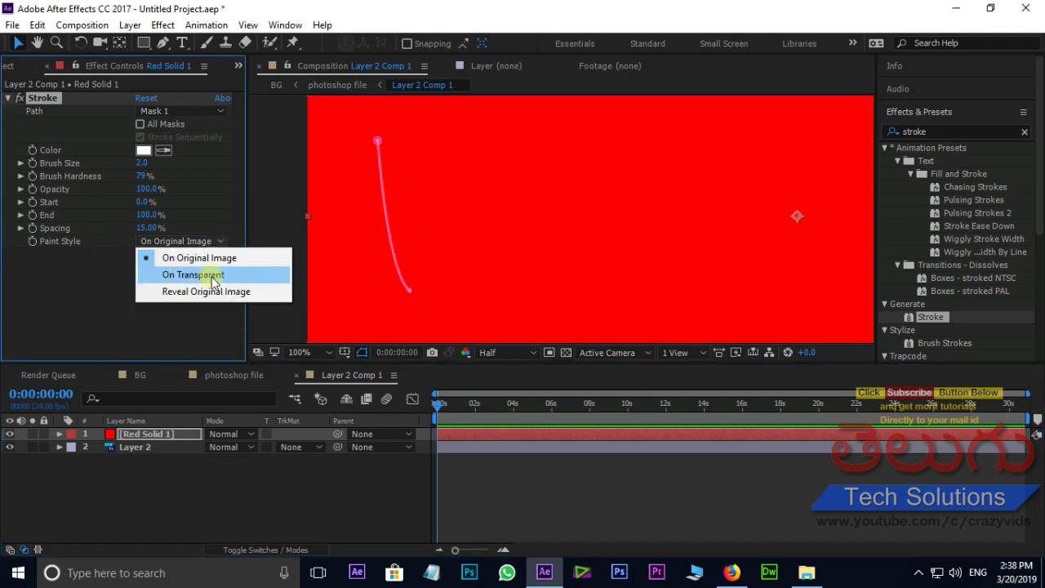
{"action": "left_click", "coordinate": [214, 277]}
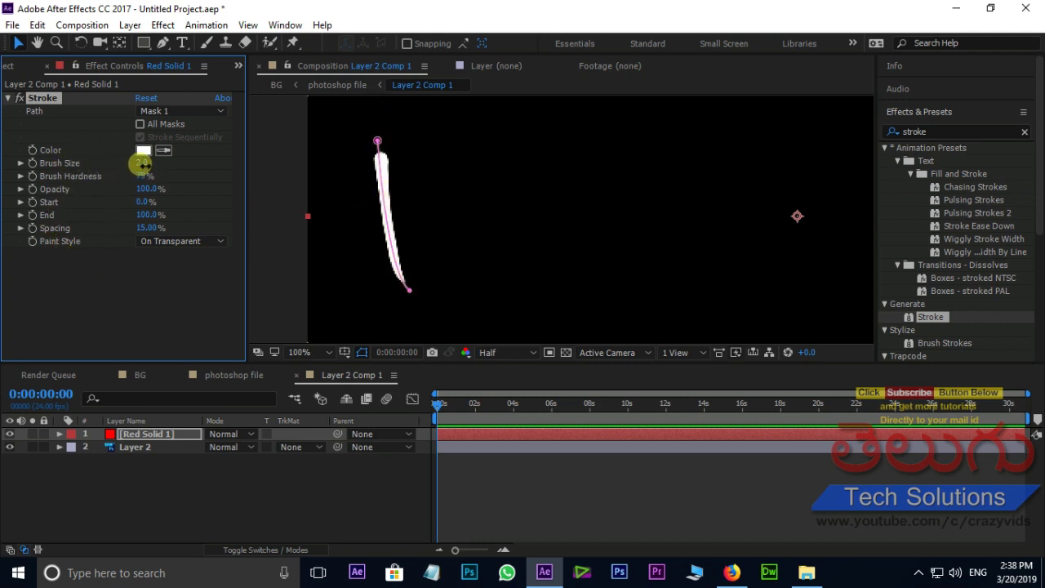
{"action": "mouse_move", "coordinate": [145, 165]}
{"action": "left_mouse_down"}
{"action": "mouse_move", "coordinate": [126, 166]}
{"action": "mouse_move", "coordinate": [273, 161]}
{"action": "left_mouse_up"}
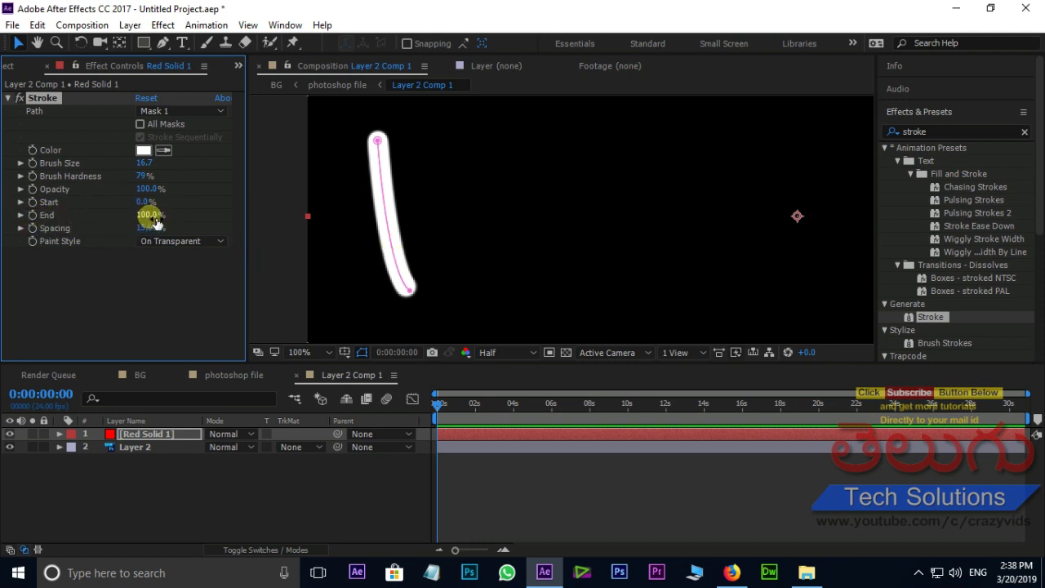
Keyframe the stroke's End from 0% at the first frame to 100% at 0:00:00:11 and preview it
{"action": "left_click_drag", "start_coordinate": [150, 214], "coordinate": [44, 215]}
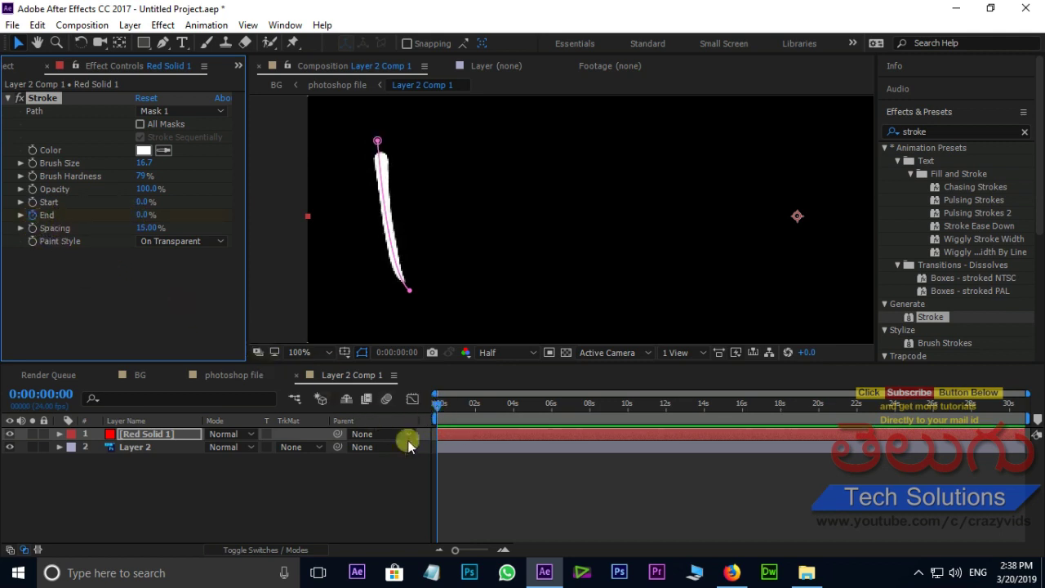
{"action": "left_click", "coordinate": [444, 405]}
{"action": "left_click_drag", "start_coordinate": [445, 410], "coordinate": [447, 410]}
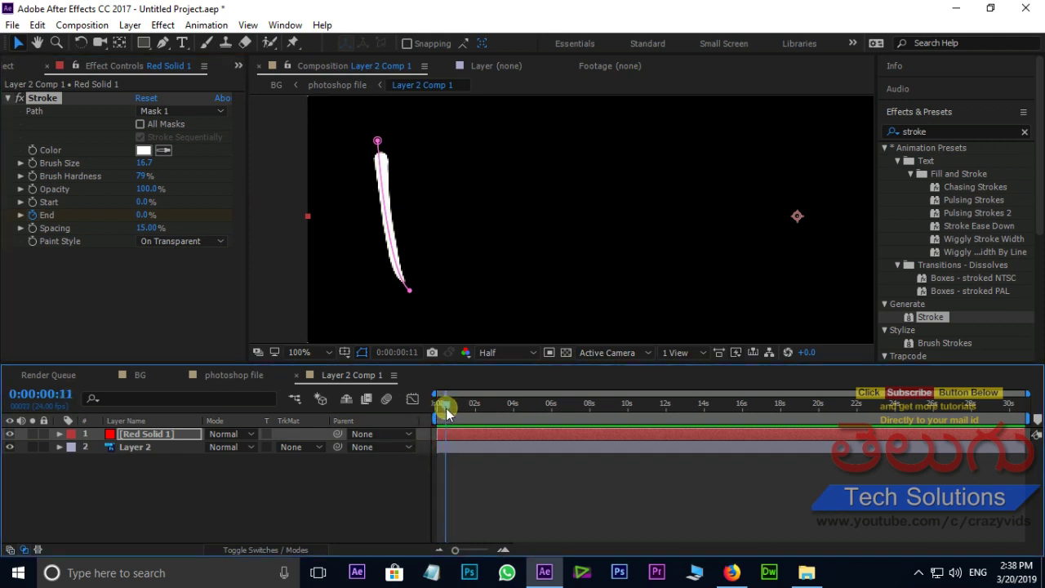
{"action": "left_click_drag", "start_coordinate": [140, 215], "coordinate": [264, 217]}
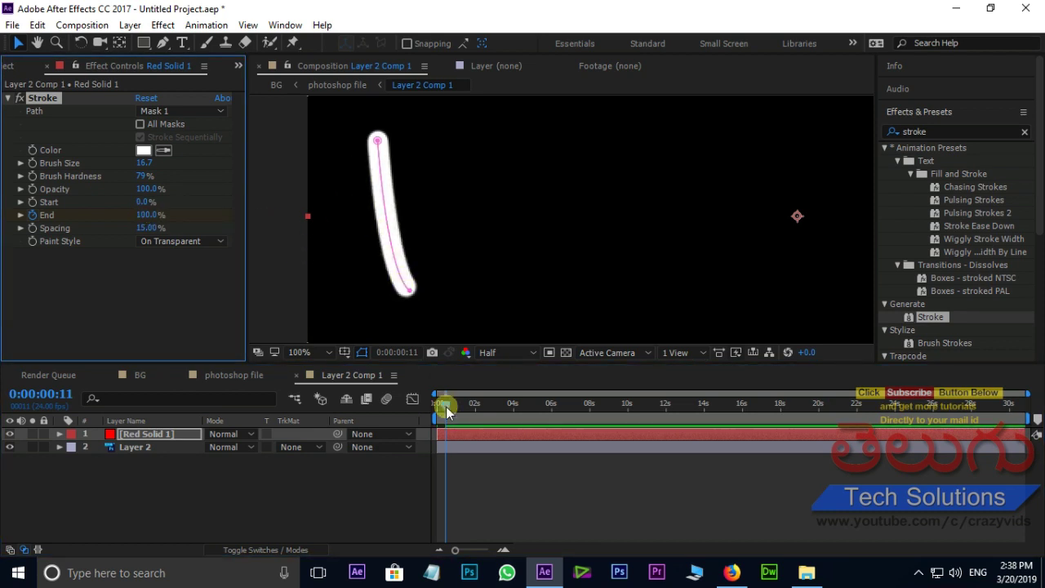
{"action": "left_click_drag", "start_coordinate": [445, 406], "coordinate": [415, 414]}
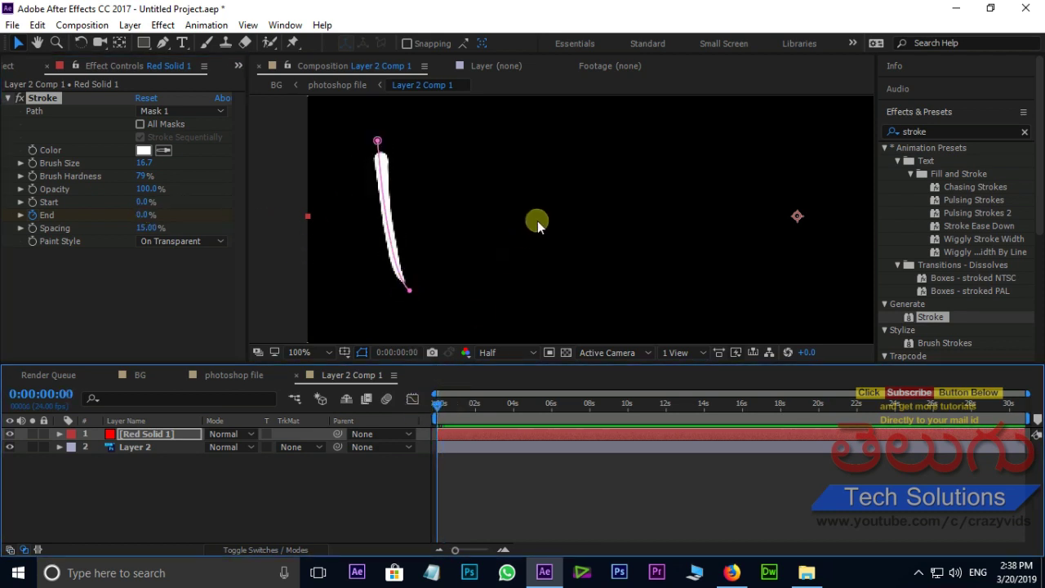
{"action": "key", "text": "space"}
{"action": "key", "text": "space"}
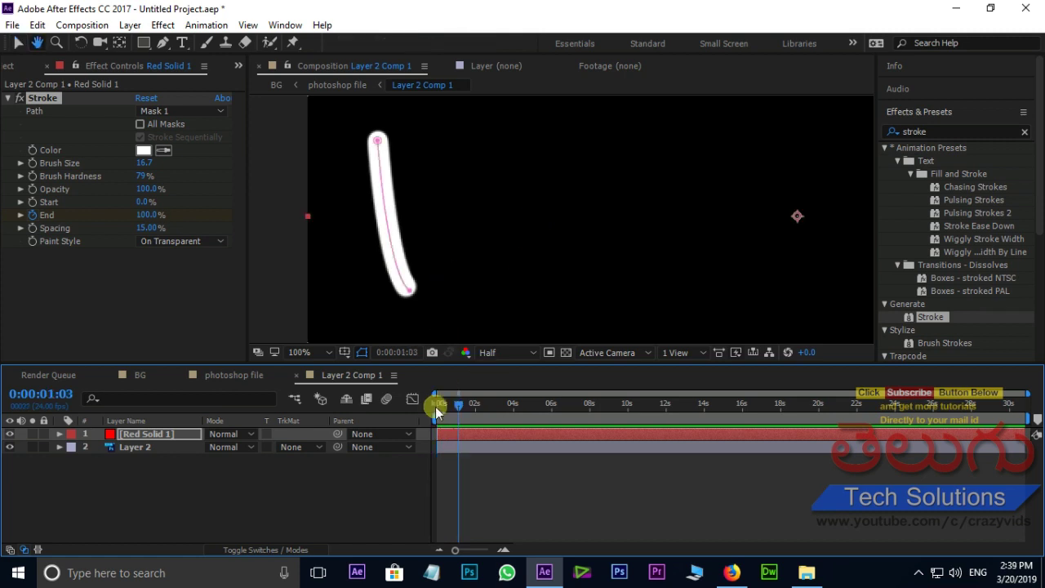
{"action": "left_click_drag", "start_coordinate": [459, 404], "coordinate": [441, 406]}
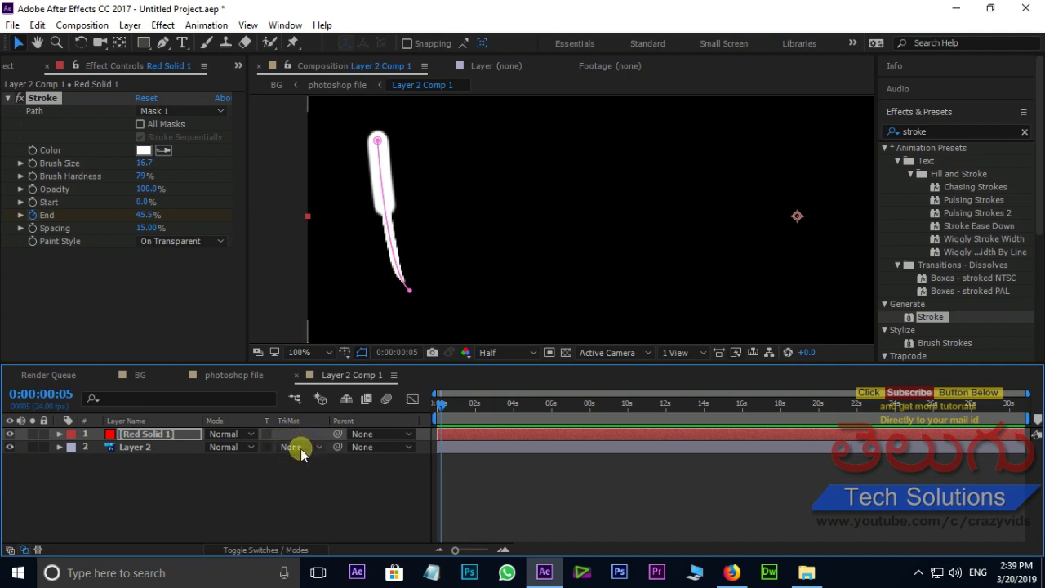
Set Layer 2's track matte to Alpha Matte using the red solid above it and play back the reveal
{"action": "left_click", "coordinate": [266, 551]}
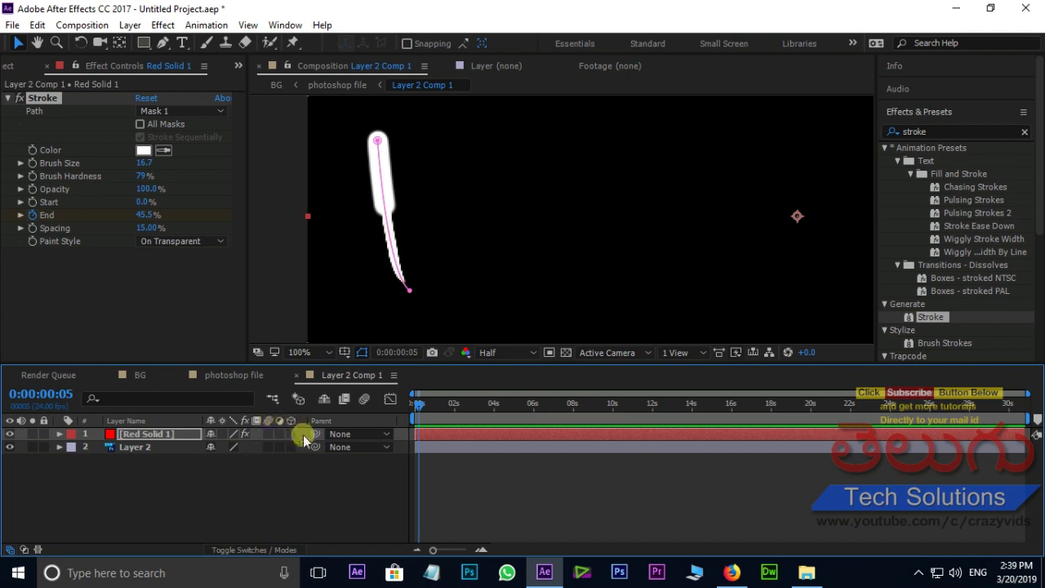
{"action": "left_click", "coordinate": [254, 551]}
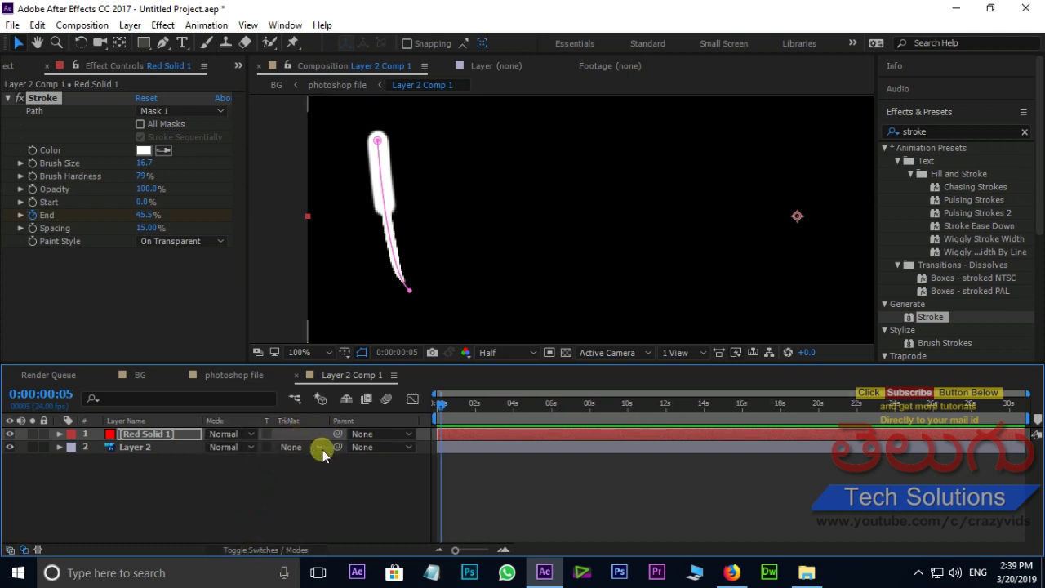
{"action": "left_click", "coordinate": [319, 449]}
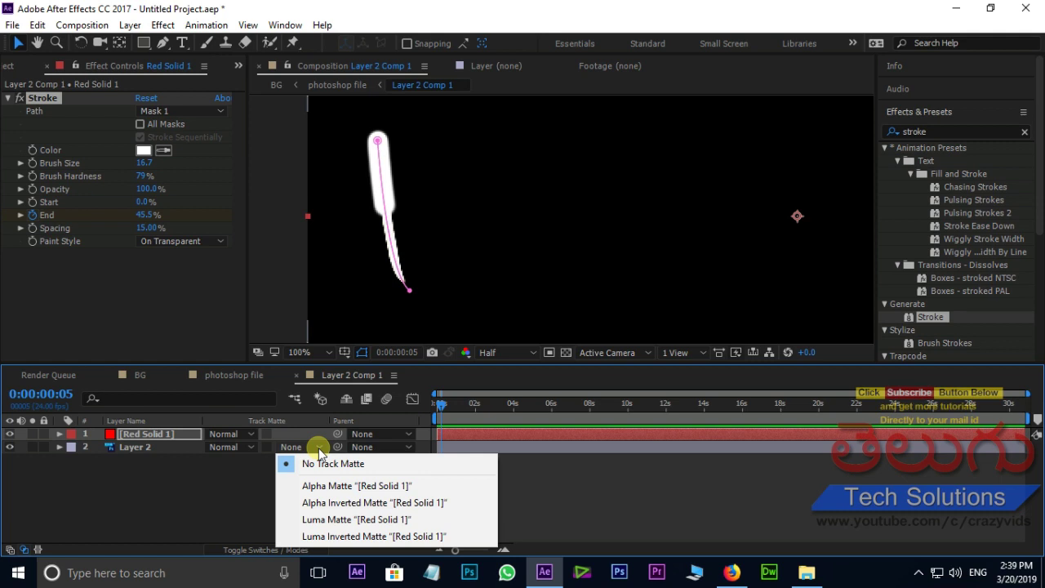
{"action": "left_click", "coordinate": [377, 488]}
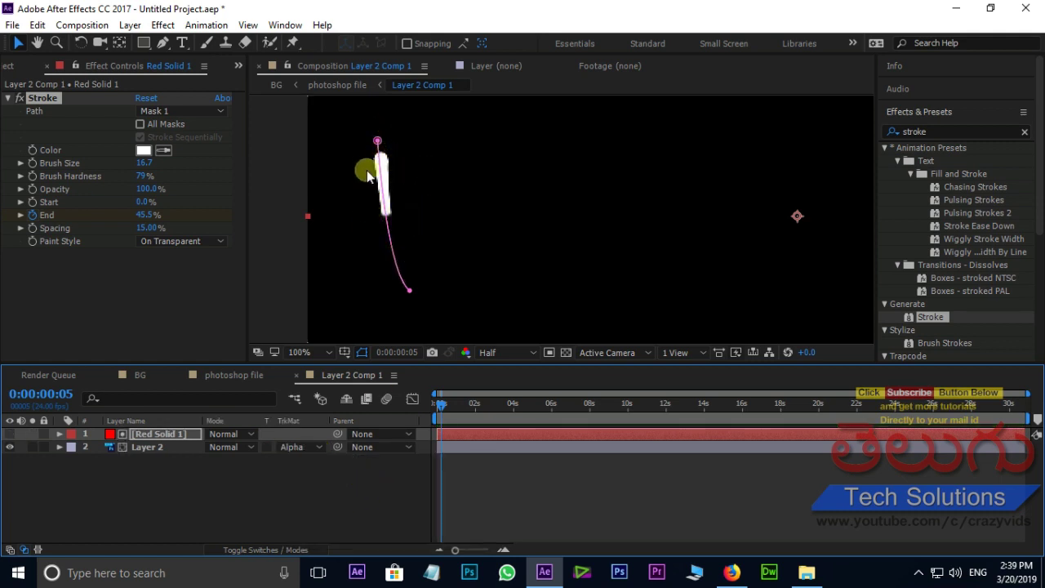
{"action": "left_click_drag", "start_coordinate": [439, 400], "coordinate": [407, 403]}
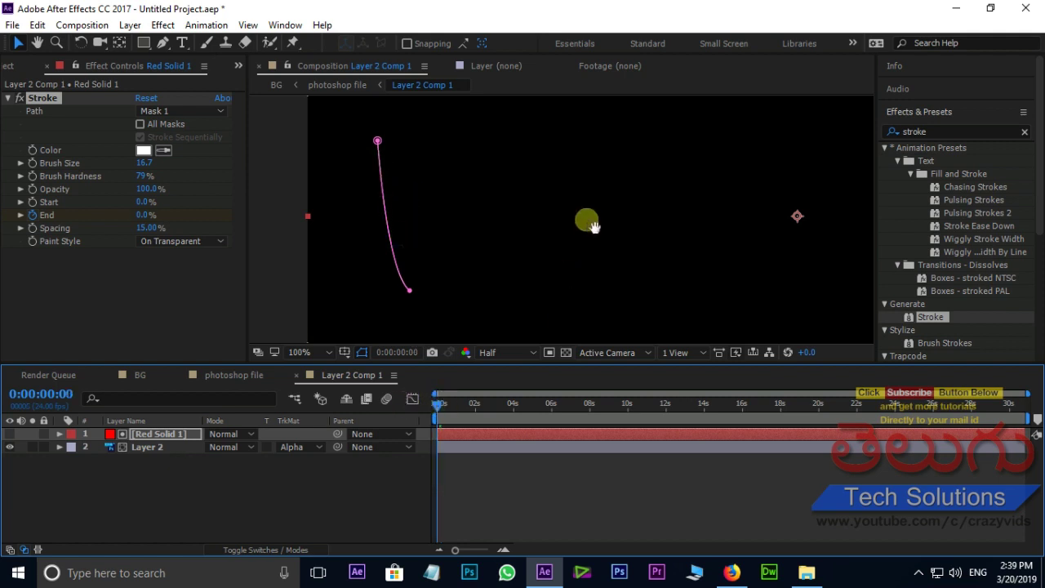
{"action": "key", "text": "space"}
{"action": "left_click", "coordinate": [447, 403]}
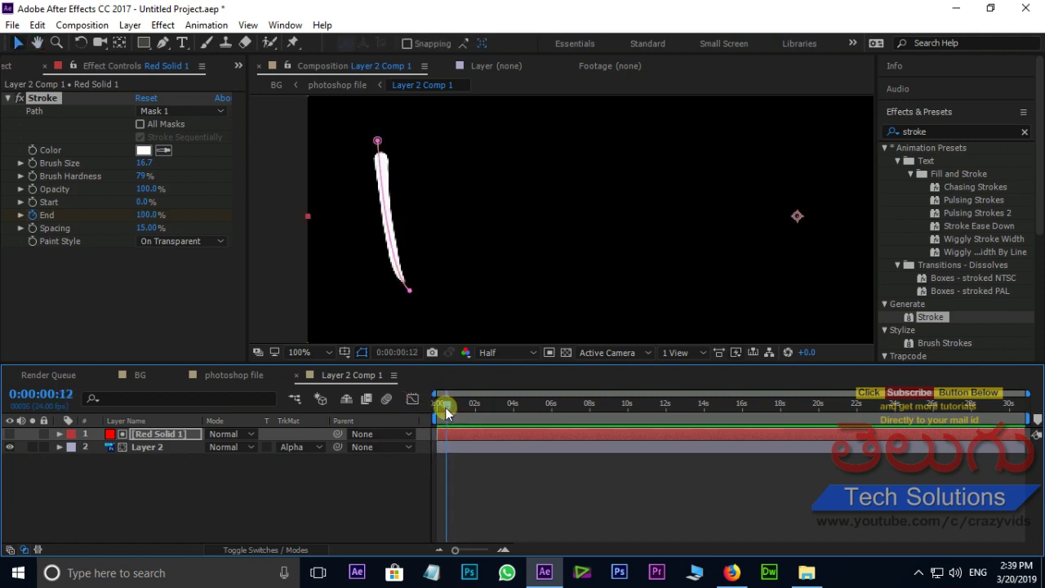
Return to the photoshop file composition and preview the D stem's reveal from the first frame
{"action": "left_click", "coordinate": [230, 375]}
{"action": "left_click_drag", "start_coordinate": [443, 404], "coordinate": [431, 401]}
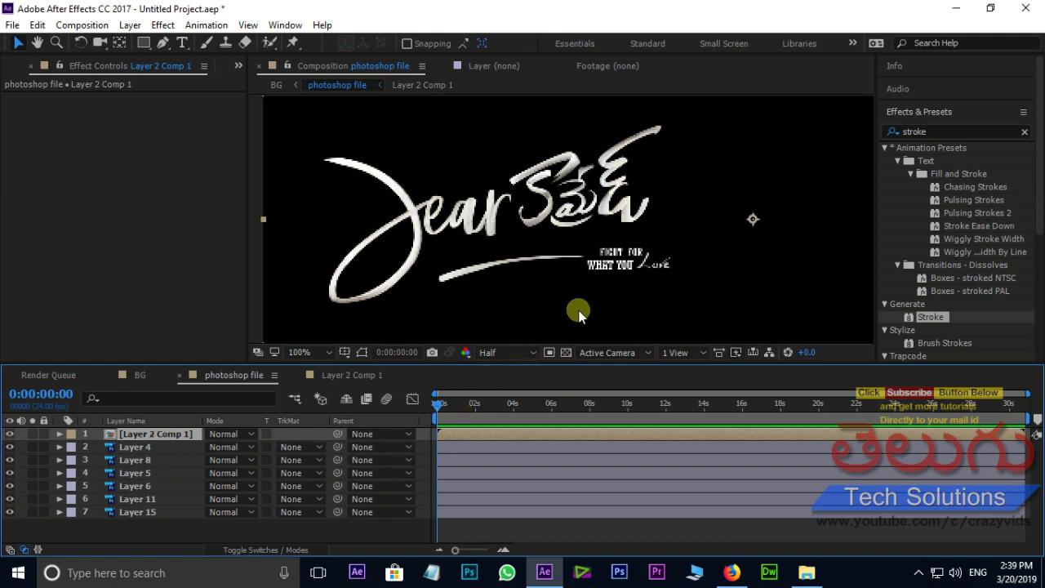
{"action": "key", "text": "space"}
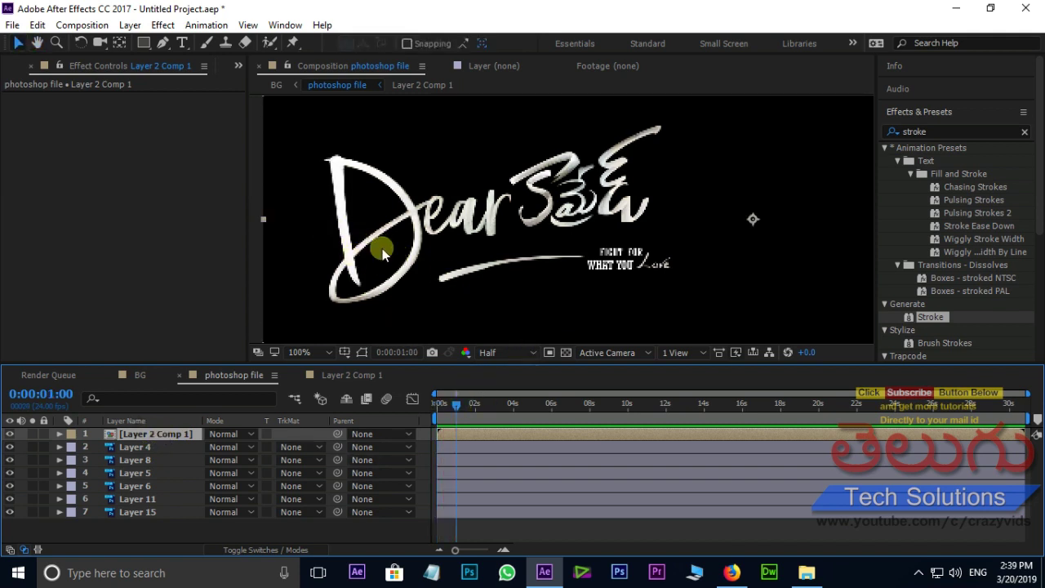
{"action": "left_click_drag", "start_coordinate": [457, 405], "coordinate": [435, 406]}
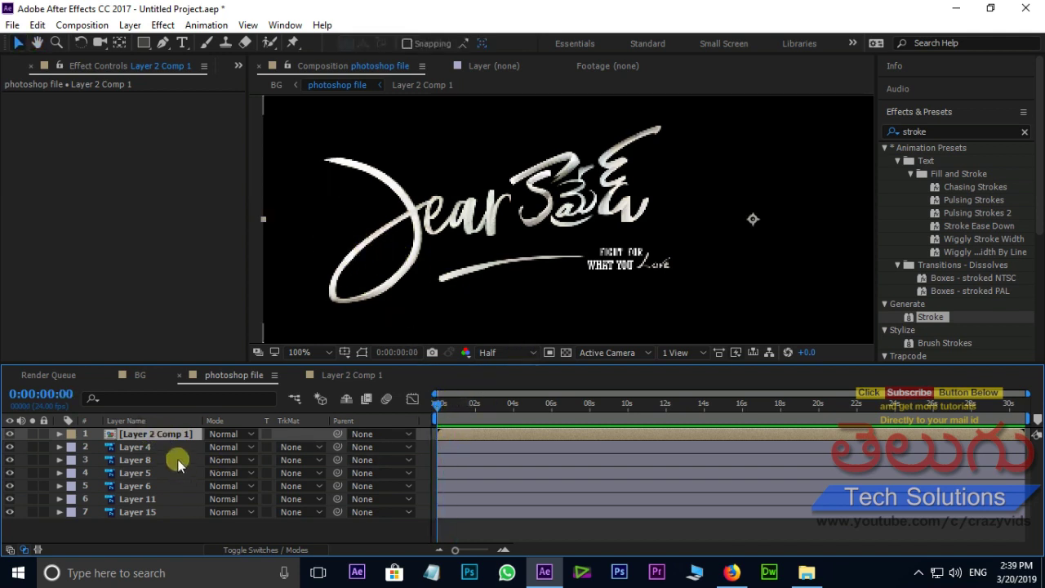
Pre-compose Layer 4 as Layer 4 Comp 1 with all attributes moved into it, and open that composition
{"action": "left_click", "coordinate": [152, 448]}
{"action": "left_click", "coordinate": [8, 448]}
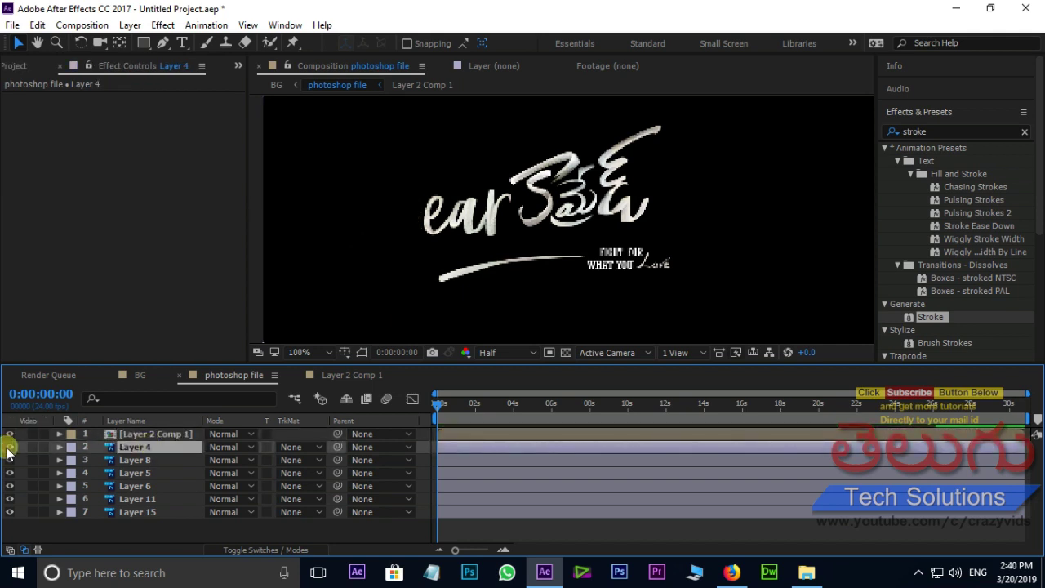
{"action": "left_click", "coordinate": [8, 448]}
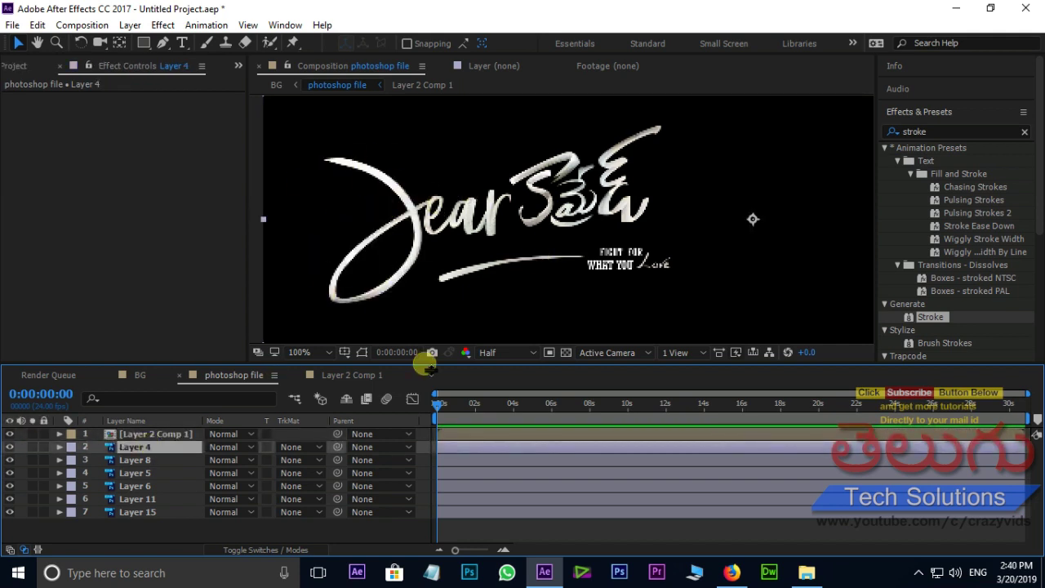
{"action": "right_click", "coordinate": [451, 447]}
{"action": "left_click", "coordinate": [486, 481]}
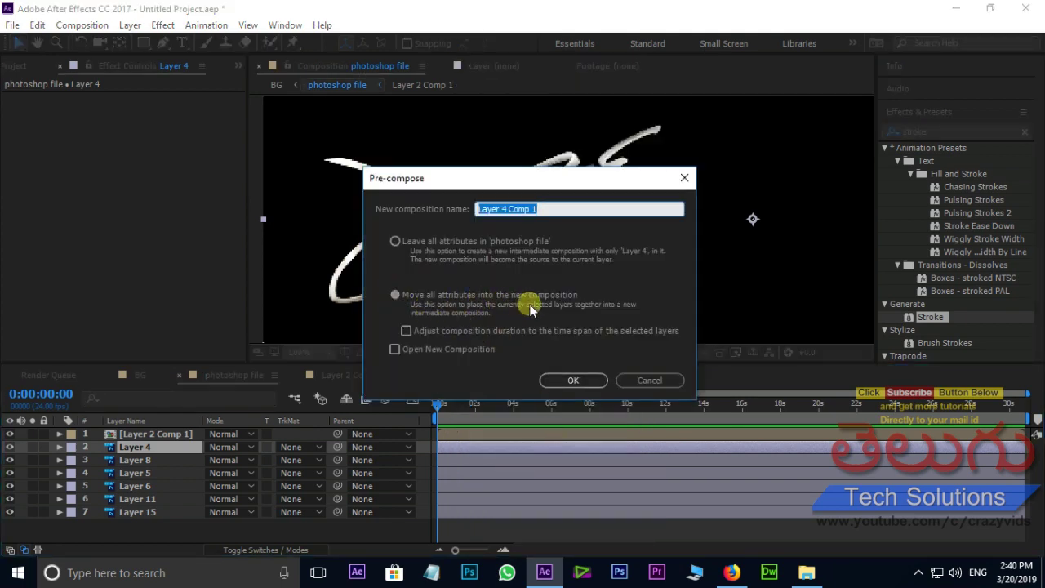
{"action": "left_click", "coordinate": [572, 380]}
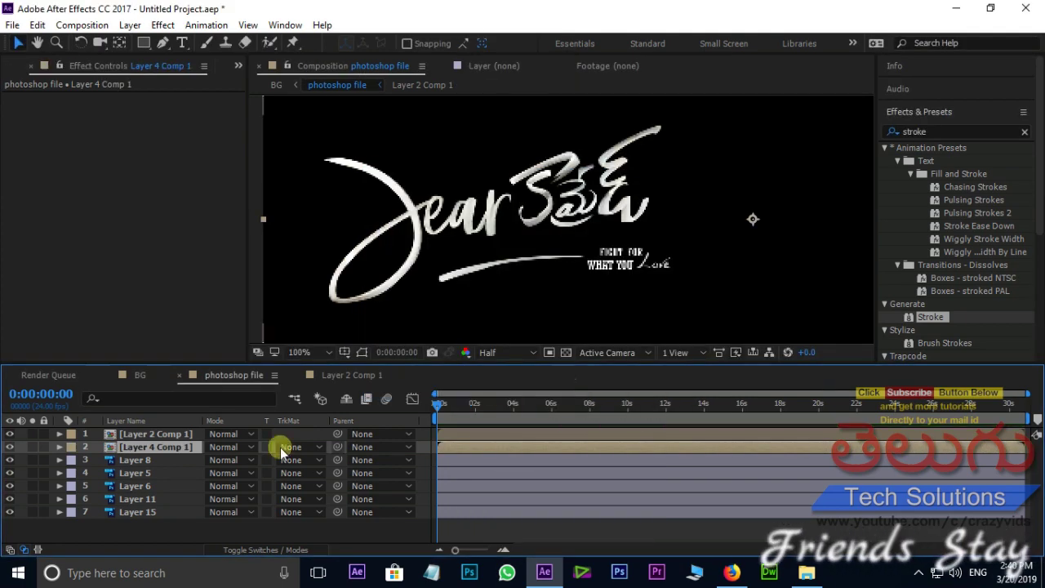
{"action": "double_click", "coordinate": [156, 446]}
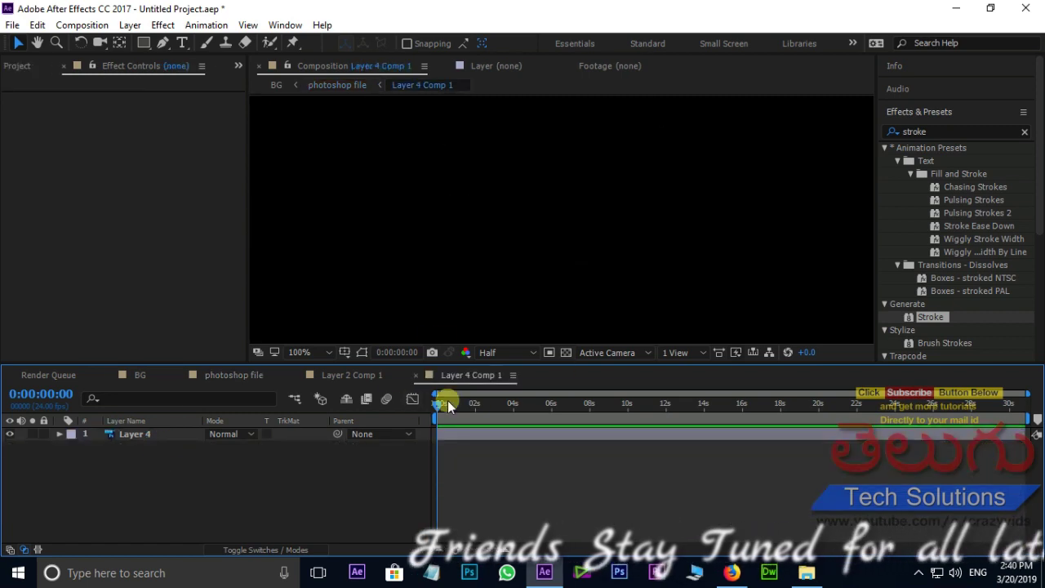
Add a red 1280 x 720 px solid above Layer 4 and hide it
{"action": "key", "text": "space"}
{"action": "left_click_drag", "start_coordinate": [434, 226], "coordinate": [674, 219]}
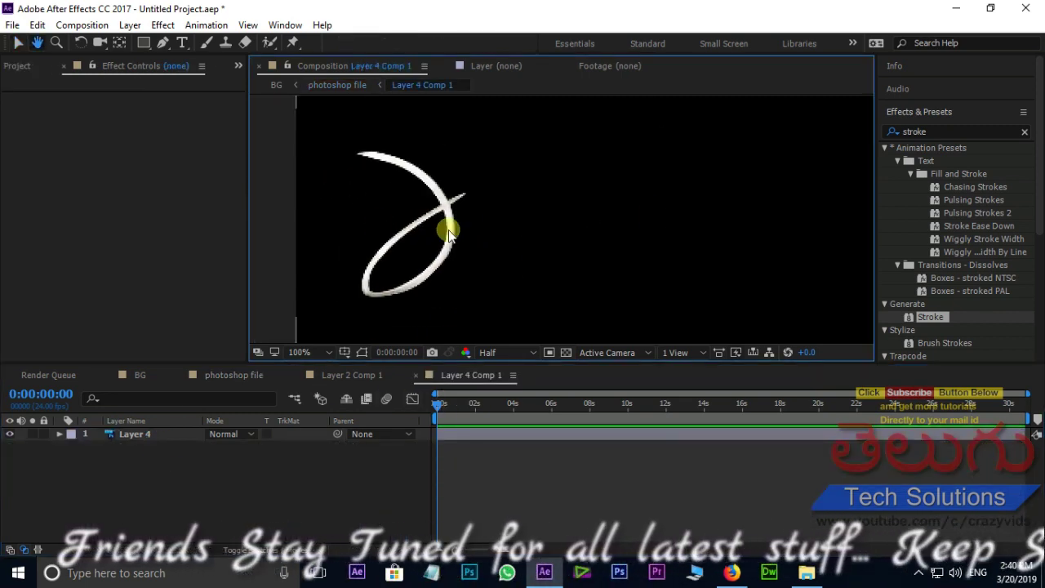
{"action": "right_click", "coordinate": [147, 498]}
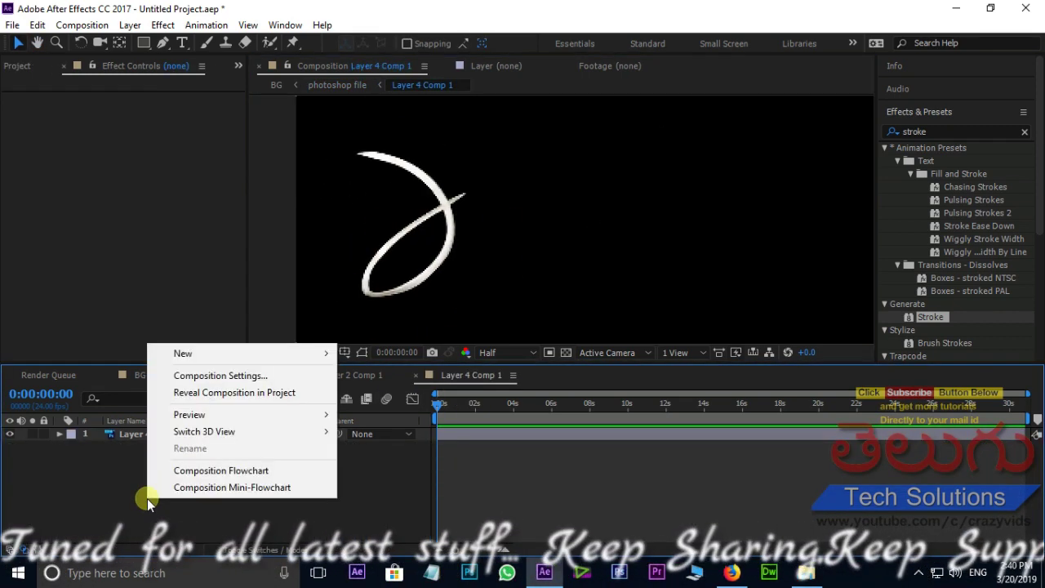
{"action": "mouse_move", "coordinate": [215, 354]}
{"action": "left_click", "coordinate": [457, 391]}
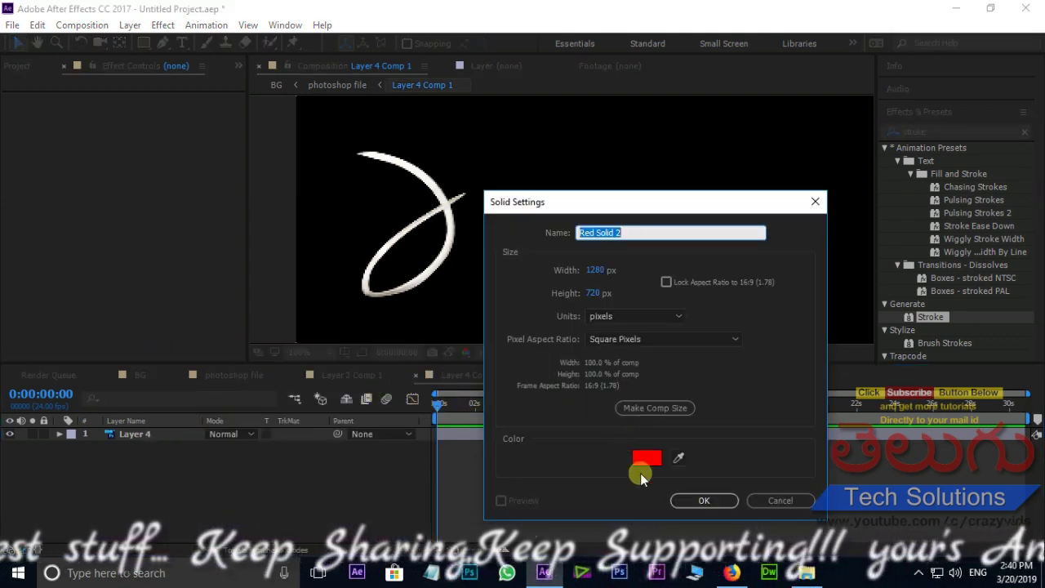
{"action": "left_click", "coordinate": [703, 499]}
{"action": "left_click", "coordinate": [11, 433]}
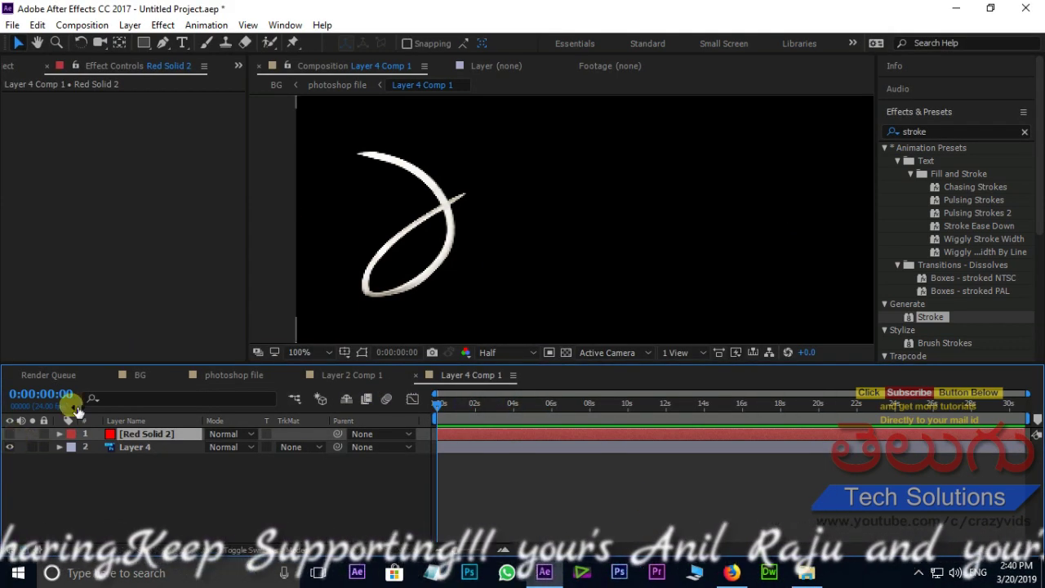
Trace the D's looped curve with a Pen tool mask path on the hidden red solid and apply the Stroke effect
{"action": "left_click", "coordinate": [163, 43]}
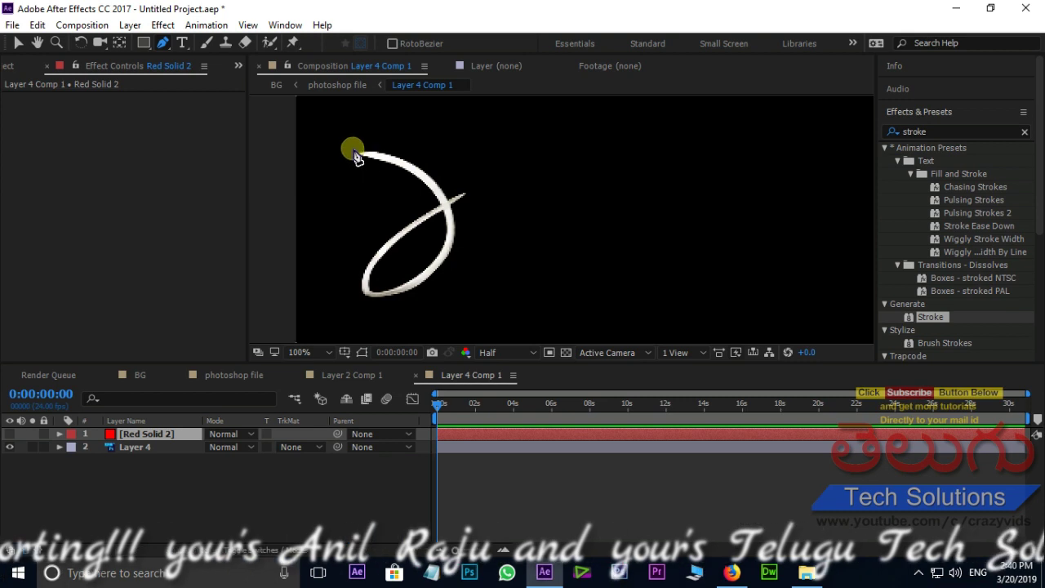
{"action": "left_click", "coordinate": [352, 150]}
{"action": "mouse_move", "coordinate": [446, 209]}
{"action": "left_mouse_down"}
{"action": "mouse_move", "coordinate": [457, 260]}
{"action": "mouse_move", "coordinate": [466, 204]}
{"action": "mouse_move", "coordinate": [580, 133]}
{"action": "left_mouse_up"}
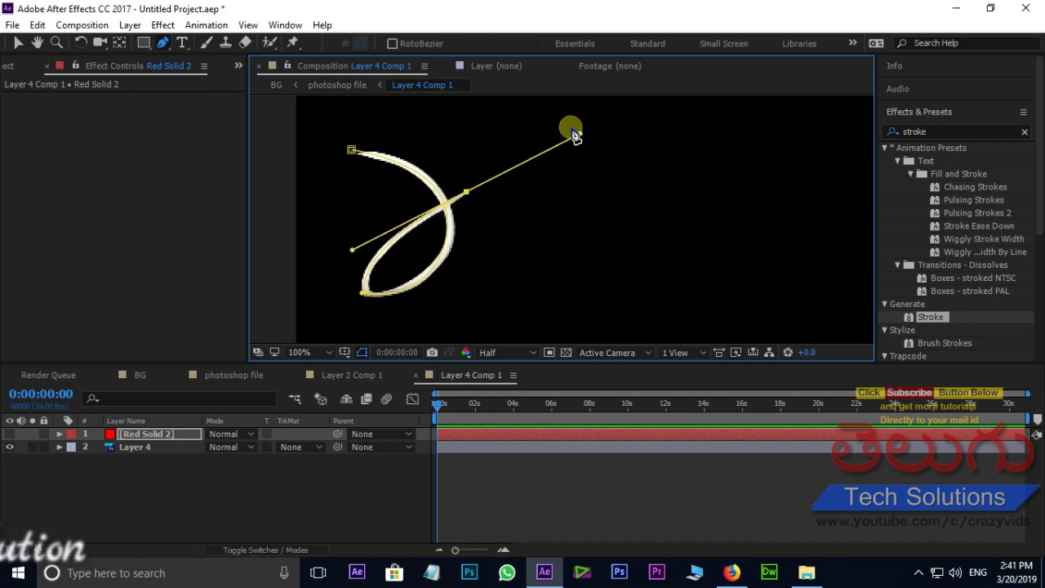
{"action": "double_click", "coordinate": [932, 317]}
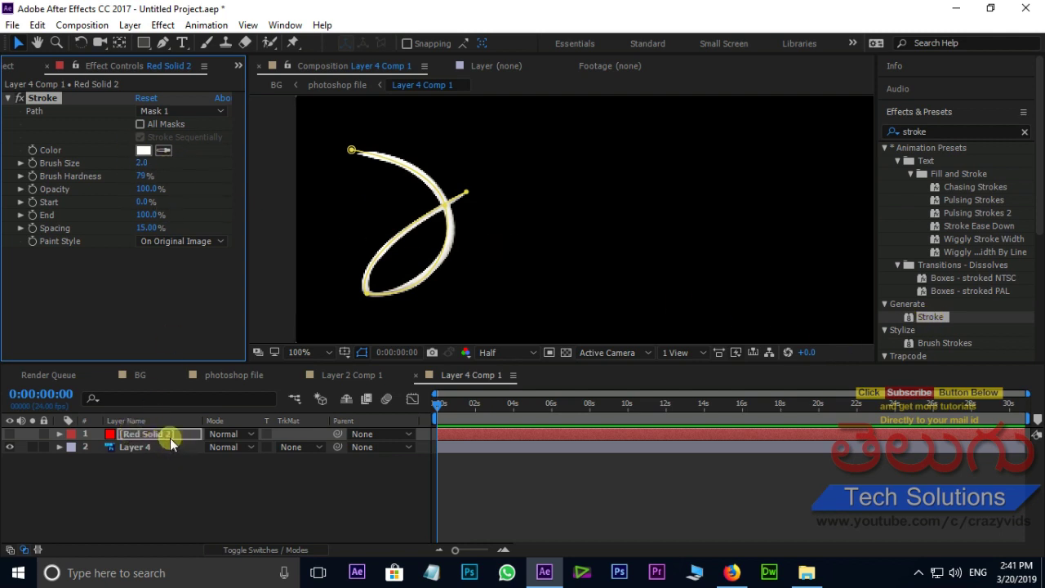
Show Red Solid 2 and set its Stroke effect to On Transparent with a brush size of 10.7 and 70% spacing
{"action": "left_click", "coordinate": [10, 435]}
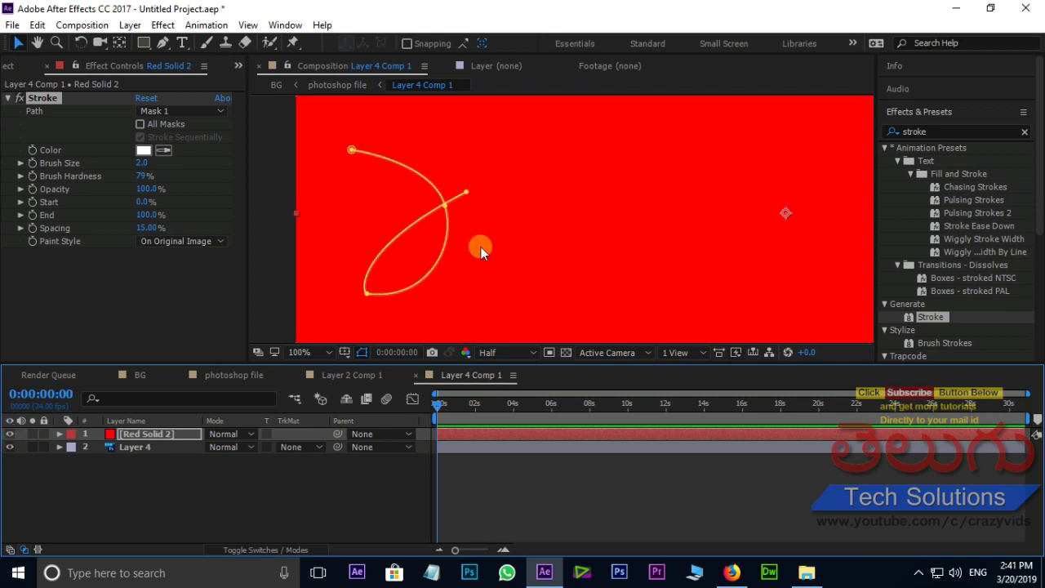
{"action": "left_click", "coordinate": [213, 241]}
{"action": "left_click", "coordinate": [196, 275]}
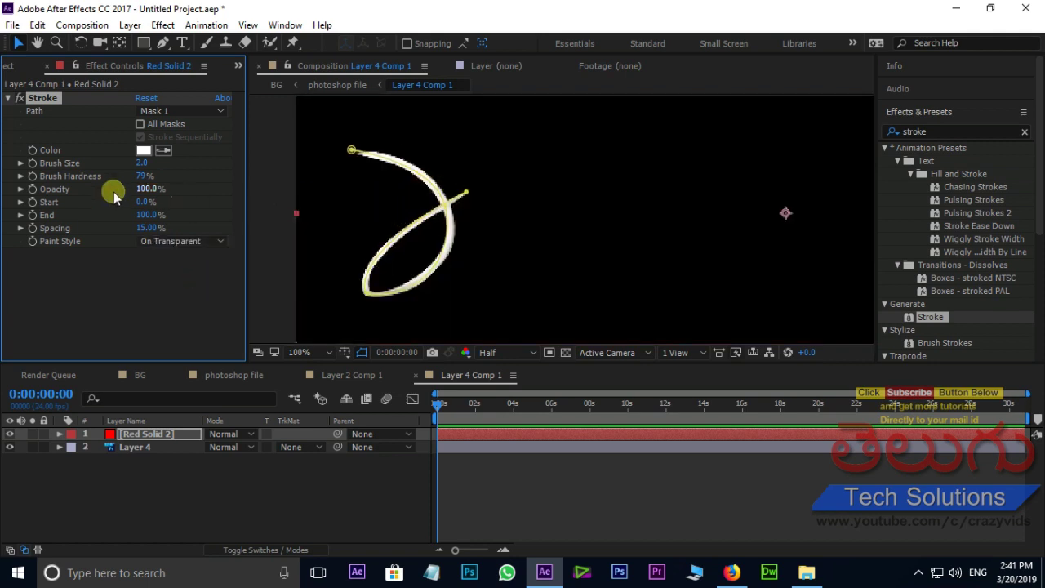
{"action": "left_click_drag", "start_coordinate": [143, 163], "coordinate": [204, 161]}
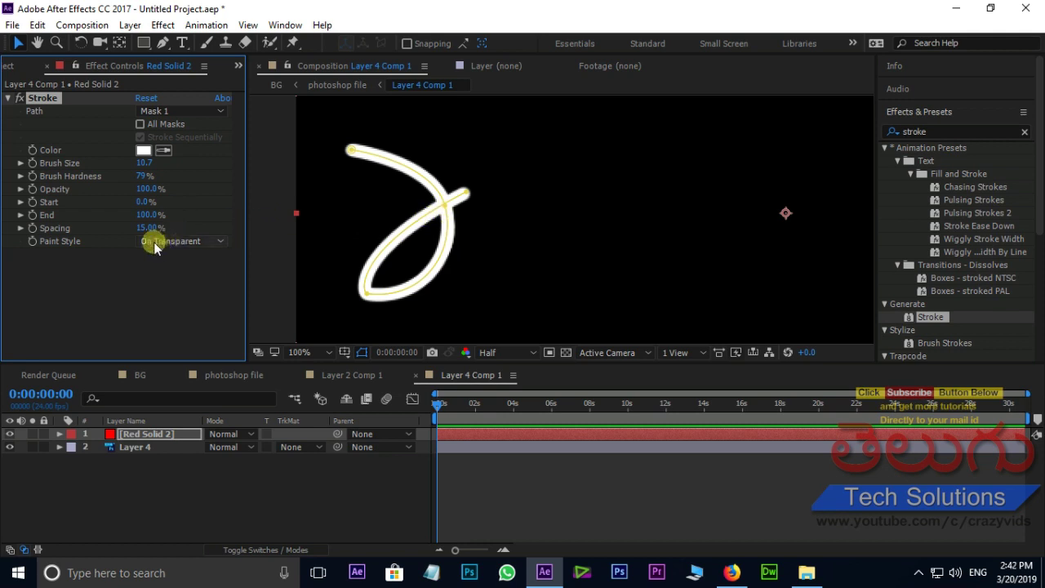
{"action": "left_click_drag", "start_coordinate": [143, 229], "coordinate": [183, 227]}
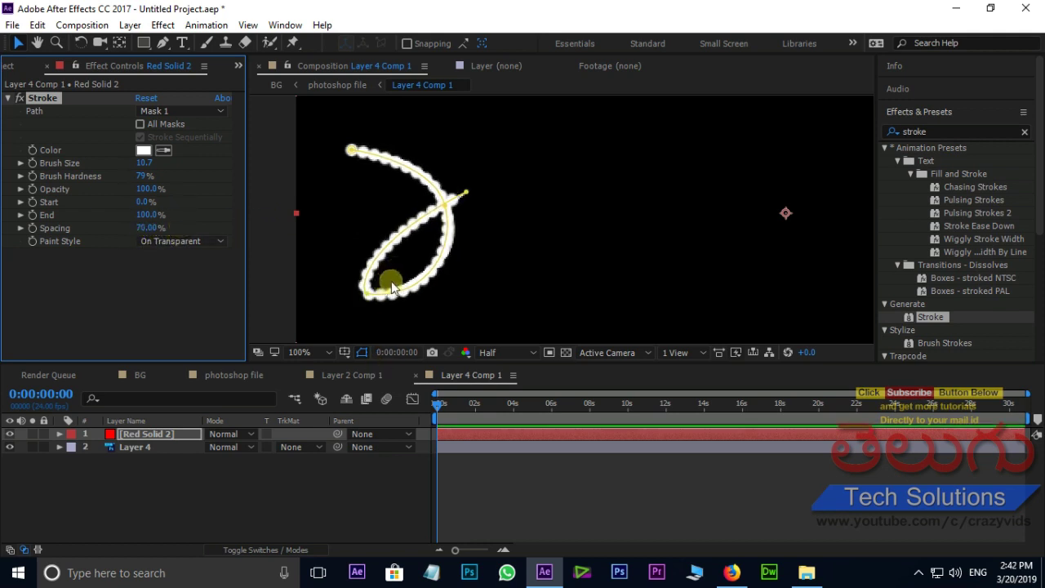
Use Red Solid 2 as Layer 4's alpha matte and set the Stroke spacing to 43%
{"action": "left_click", "coordinate": [316, 447]}
{"action": "left_click", "coordinate": [307, 485]}
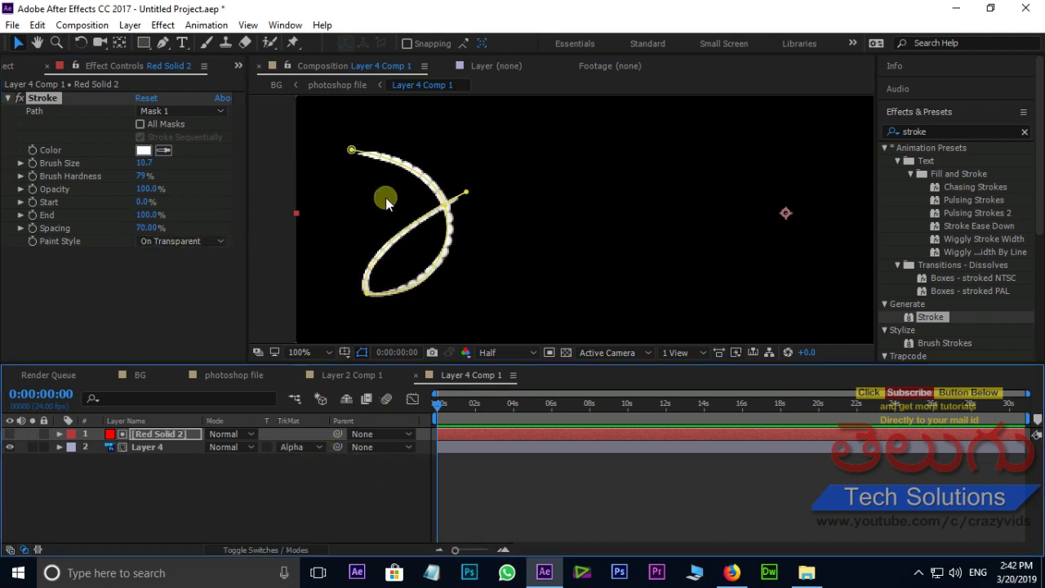
{"action": "left_click", "coordinate": [147, 228]}
{"action": "left_click_drag", "start_coordinate": [149, 228], "coordinate": [136, 227]}
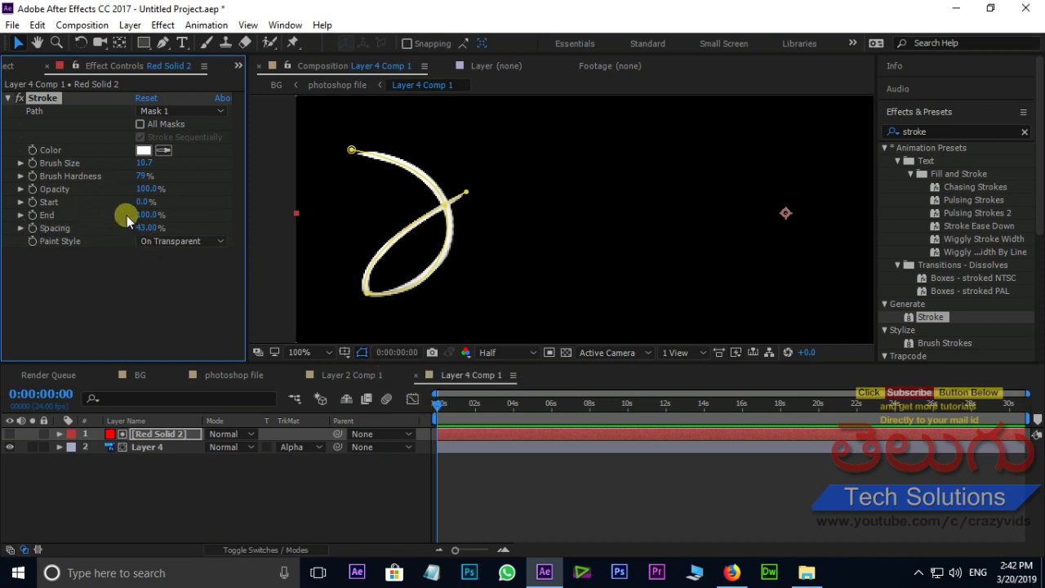
Keyframe Red Solid 2's Stroke End from 0% at the first frame to 100% at 0:00:00:11
{"action": "left_click_drag", "start_coordinate": [126, 216], "coordinate": [12, 214]}
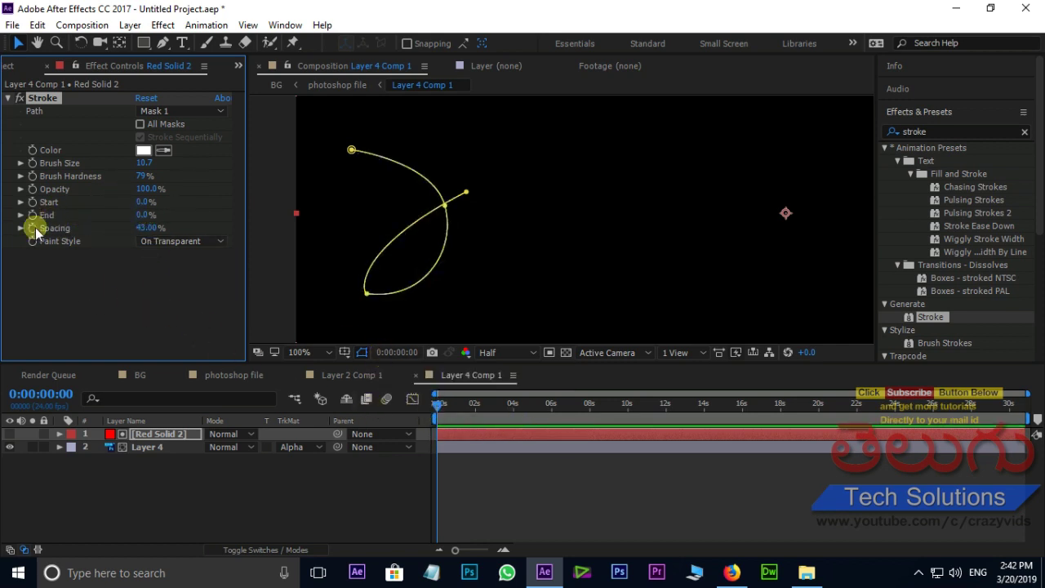
{"action": "left_click_drag", "start_coordinate": [441, 401], "coordinate": [446, 406]}
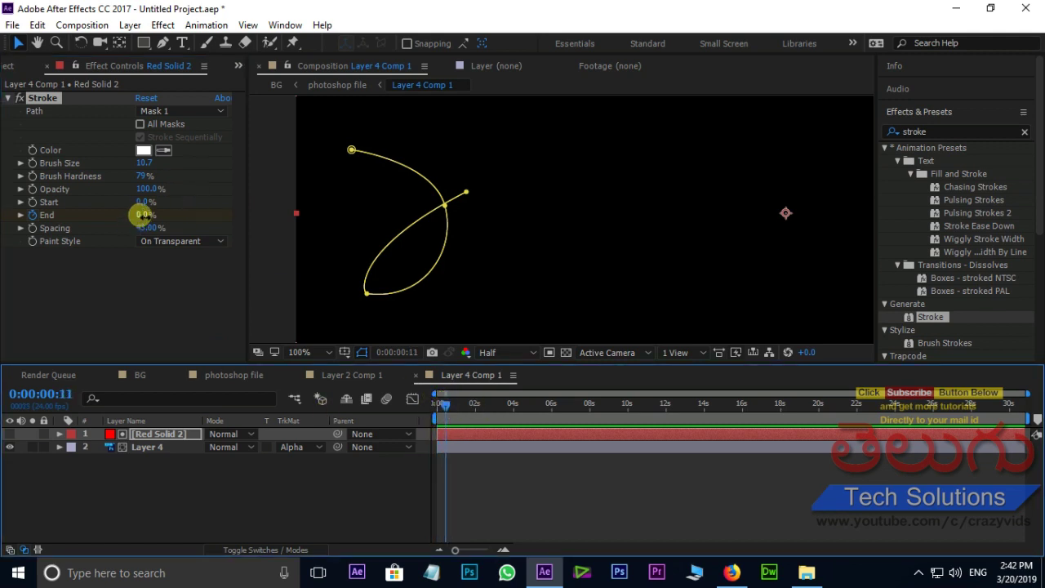
{"action": "left_click_drag", "start_coordinate": [141, 215], "coordinate": [217, 221]}
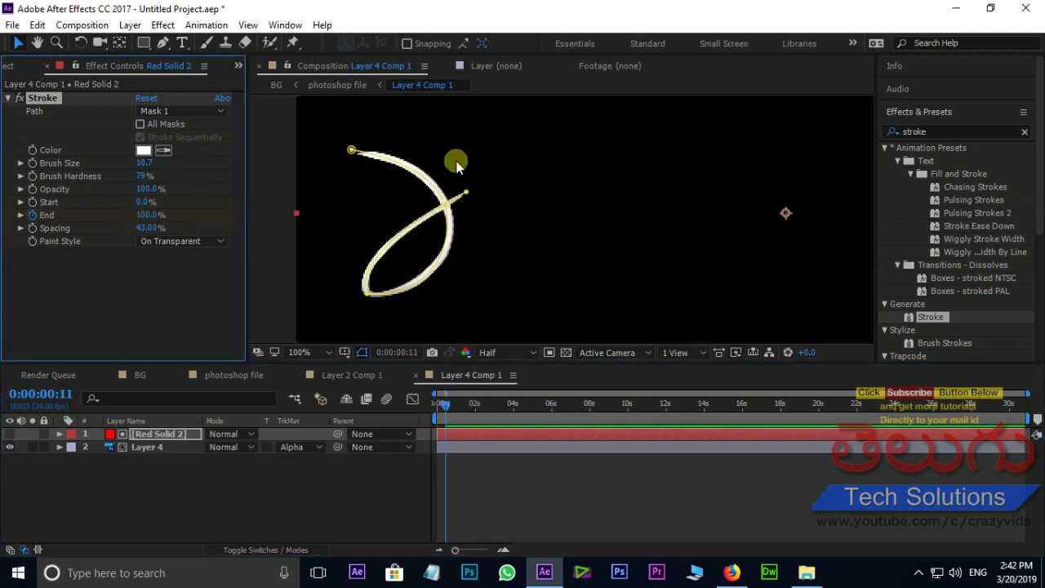
Hide the mask path overlay and preview the D curve's reveal from the first frame
{"action": "left_click", "coordinate": [363, 352]}
{"action": "left_click_drag", "start_coordinate": [445, 406], "coordinate": [406, 410]}
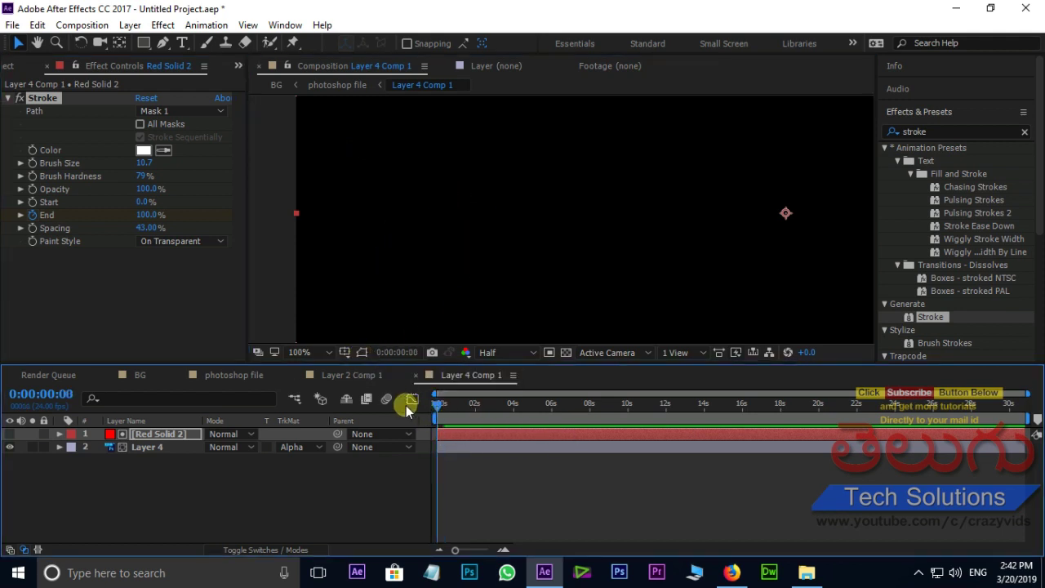
{"action": "key", "text": "space"}
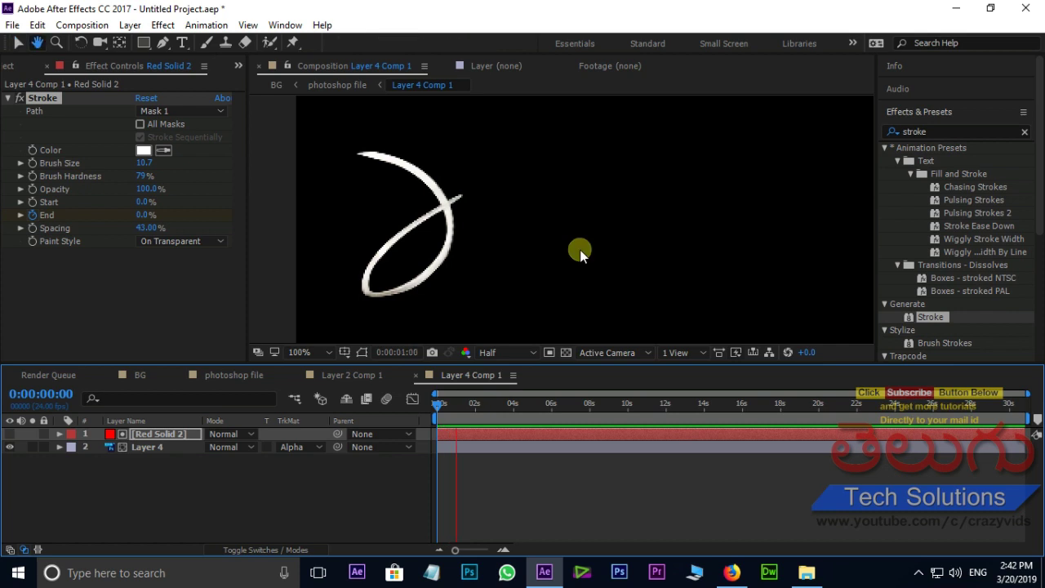
Return to the photoshop file composition and preview the whole D's reveal from the first frame
{"action": "left_click", "coordinate": [243, 377]}
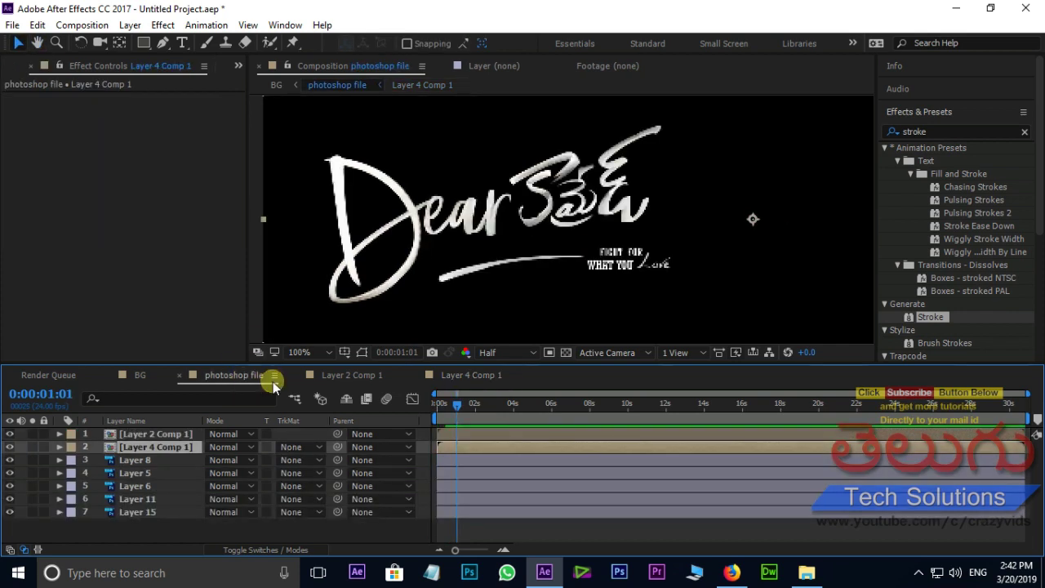
{"action": "left_click_drag", "start_coordinate": [457, 408], "coordinate": [429, 406]}
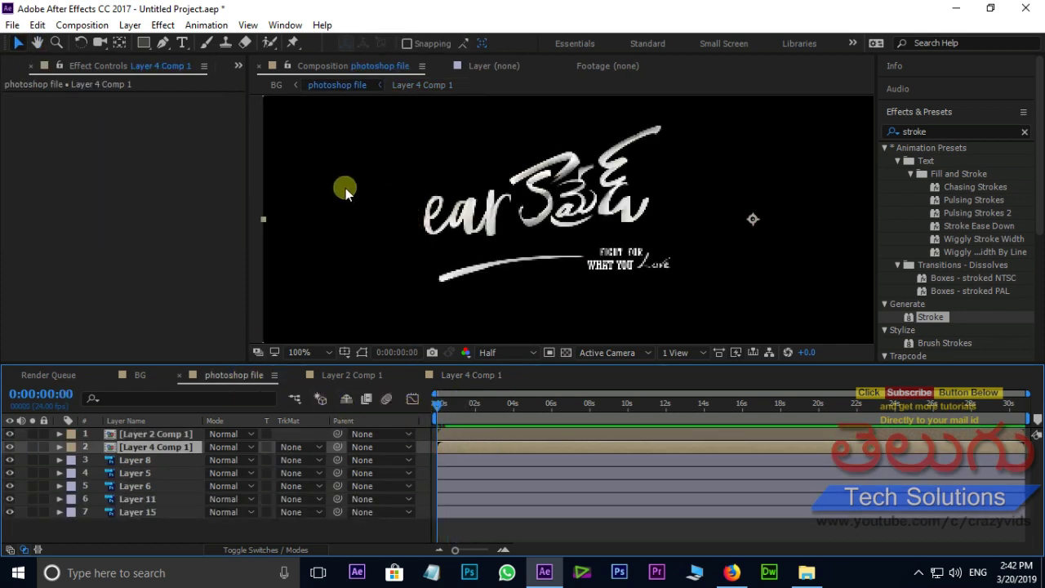
{"action": "key", "text": "space"}
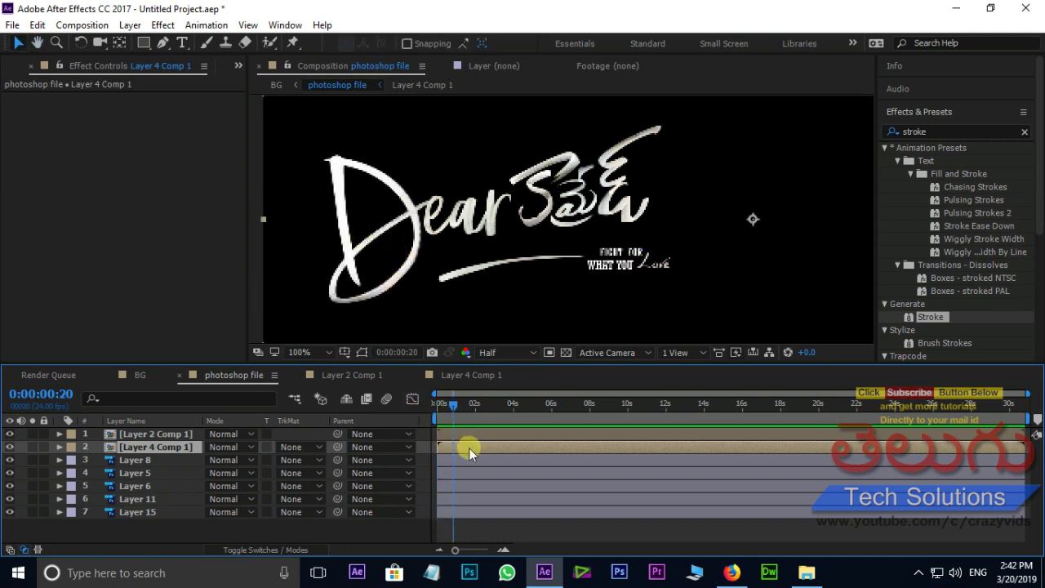
Shift Layer 4 Comp 1 slightly later in time and preview the D's staggered reveal from the first frame
{"action": "left_click_drag", "start_coordinate": [470, 448], "coordinate": [475, 448]}
{"action": "left_click_drag", "start_coordinate": [454, 404], "coordinate": [433, 404]}
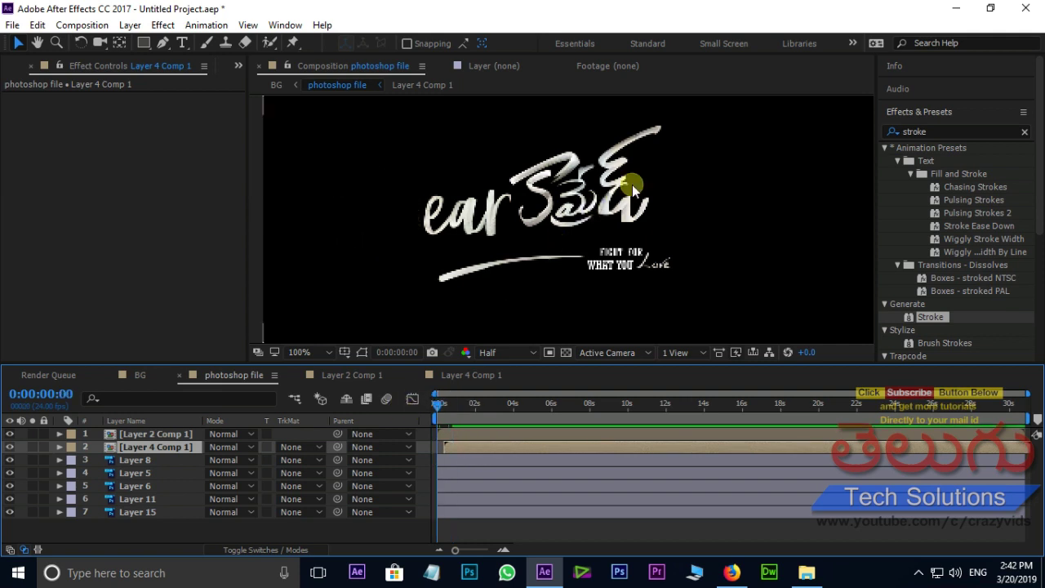
{"action": "key", "text": "space"}
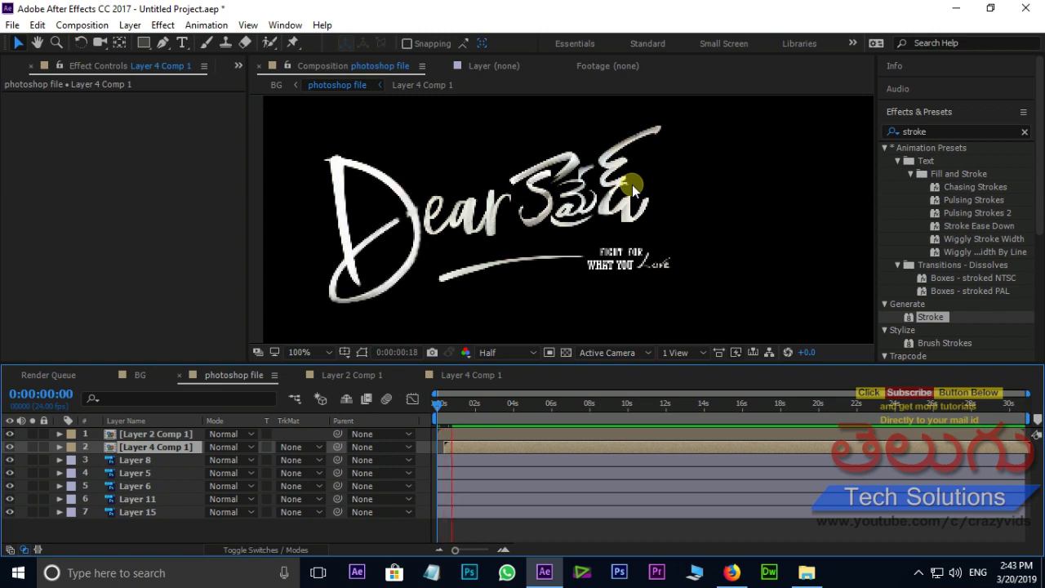
{"action": "key", "text": "space"}
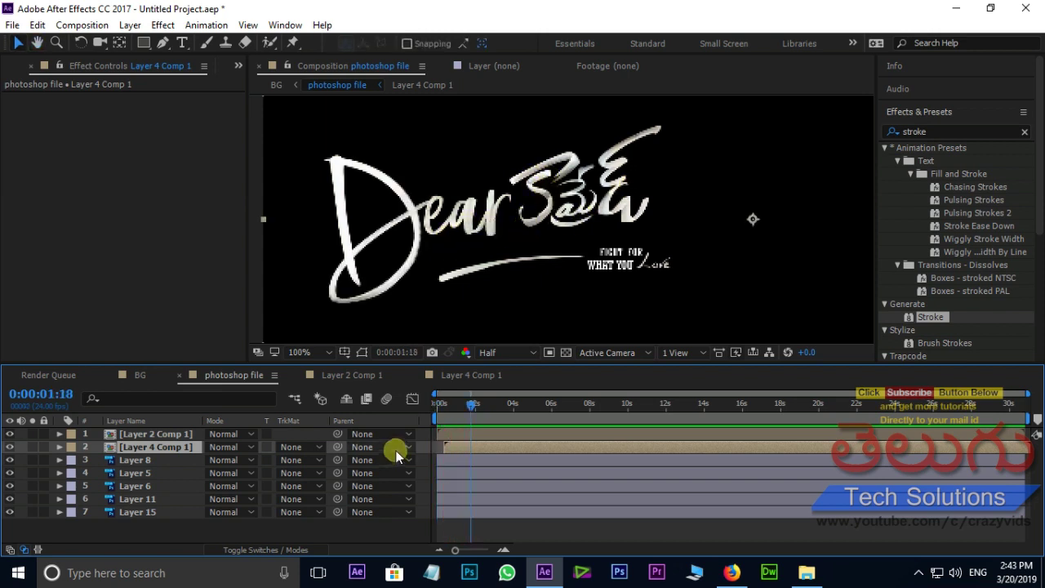
Pre-compose Layer 8 as Layer 8 Comp 1 and open that composition
{"action": "left_click", "coordinate": [145, 459]}
{"action": "right_click", "coordinate": [144, 459]}
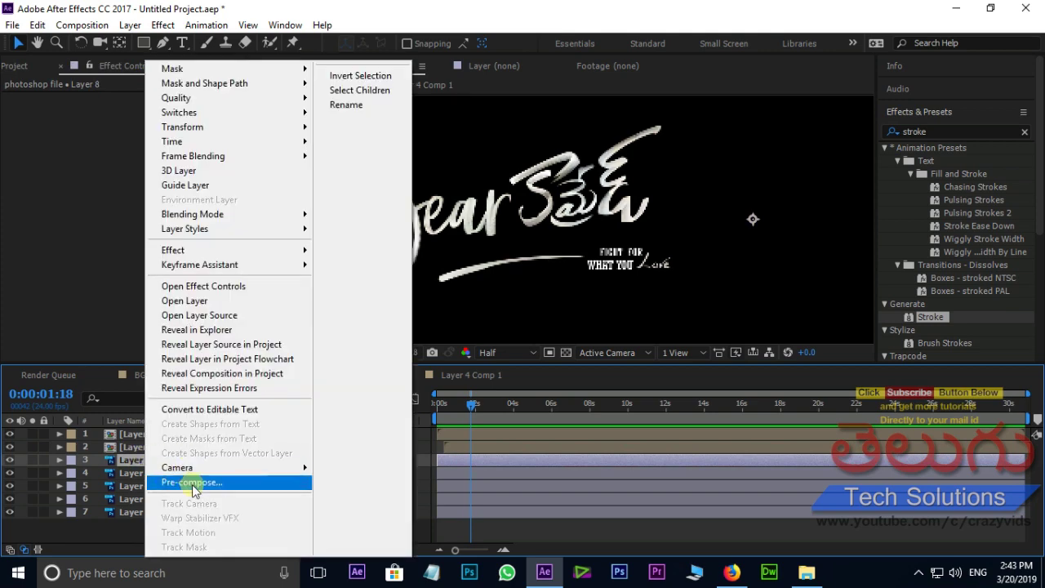
{"action": "left_click", "coordinate": [196, 487]}
{"action": "left_click", "coordinate": [559, 379]}
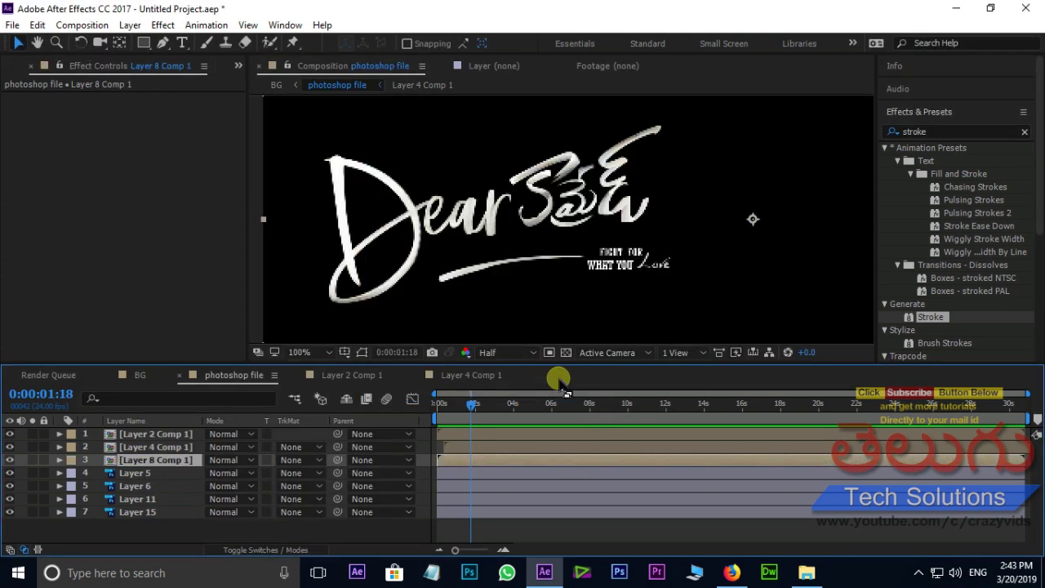
{"action": "double_click", "coordinate": [167, 461]}
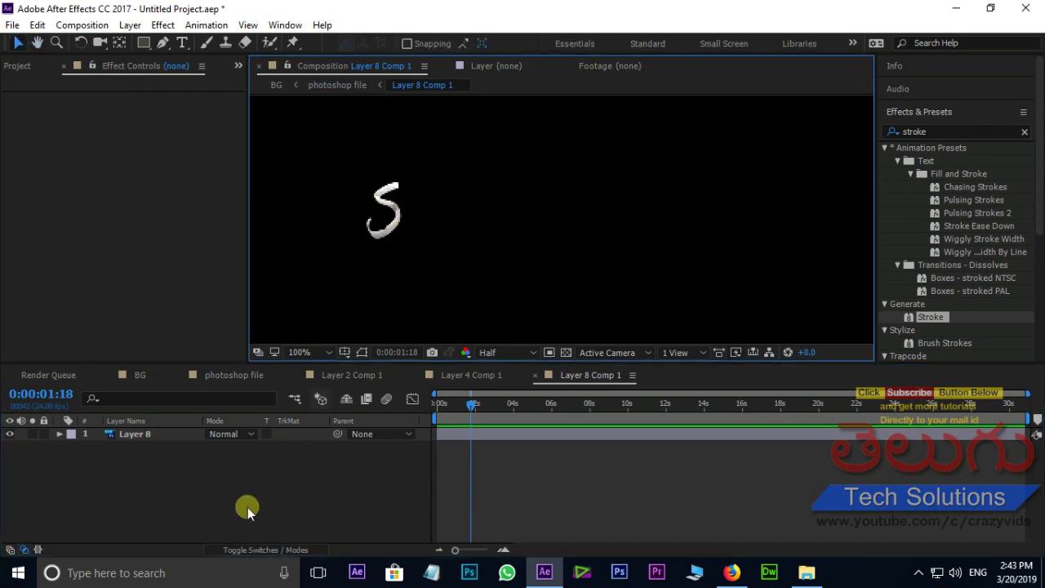
Add a red solid above Layer 8 and hide it
{"action": "right_click", "coordinate": [215, 498]}
{"action": "mouse_move", "coordinate": [333, 354]}
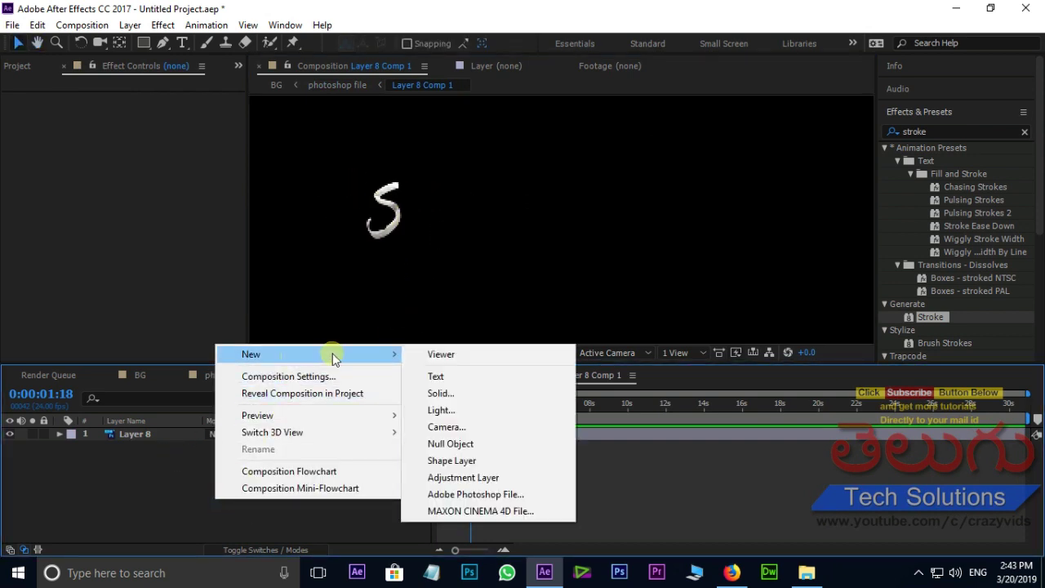
{"action": "left_click", "coordinate": [452, 394]}
{"action": "left_click", "coordinate": [702, 501]}
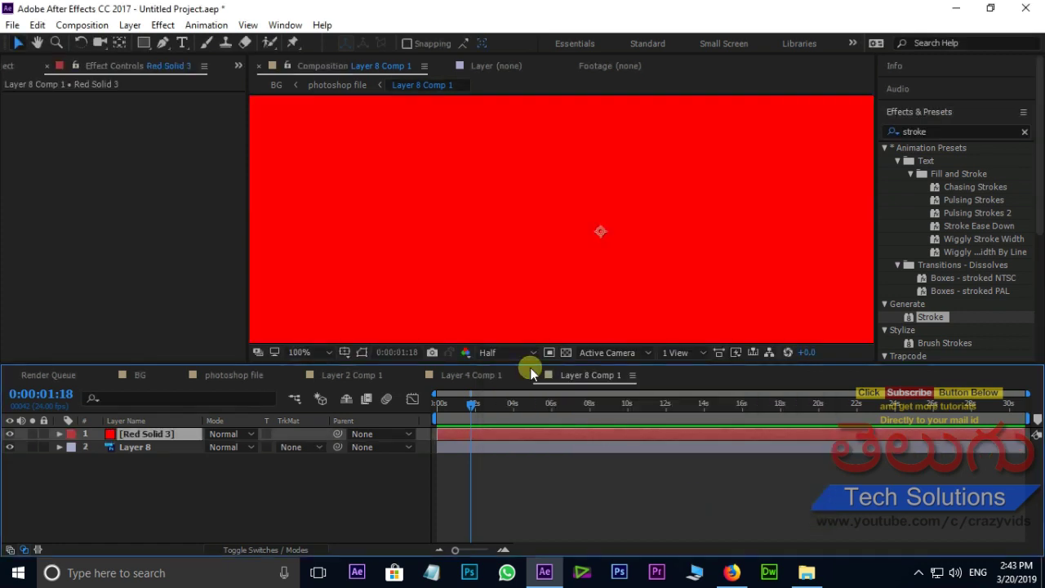
{"action": "left_click", "coordinate": [10, 433]}
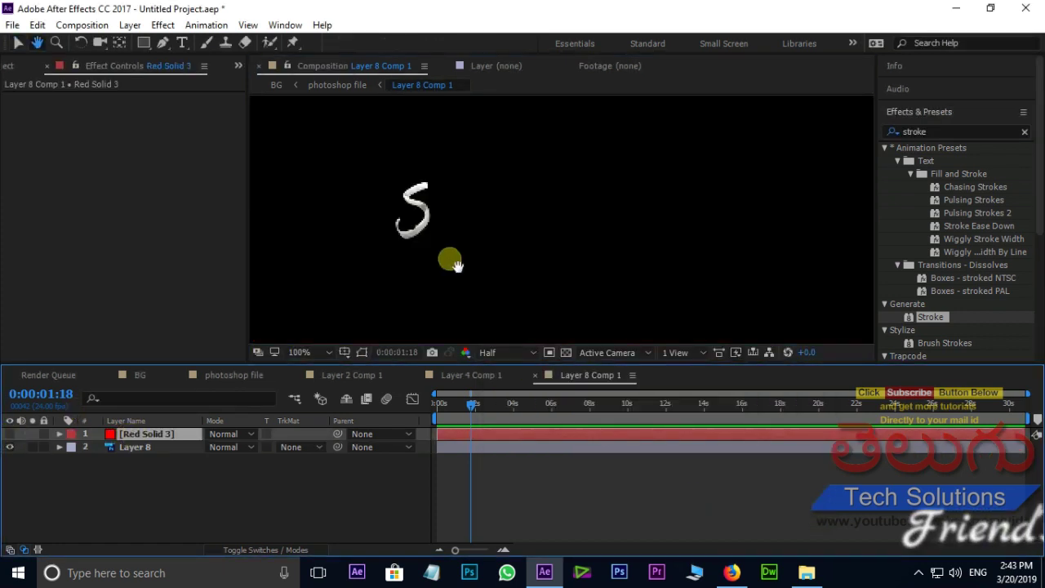
Trace the S-shaped letter part with a Pen tool mask path on the hidden red solid and apply the Stroke effect
{"action": "scroll", "coordinate": [480, 261], "scroll_direction": "up", "scroll_amount": 2}
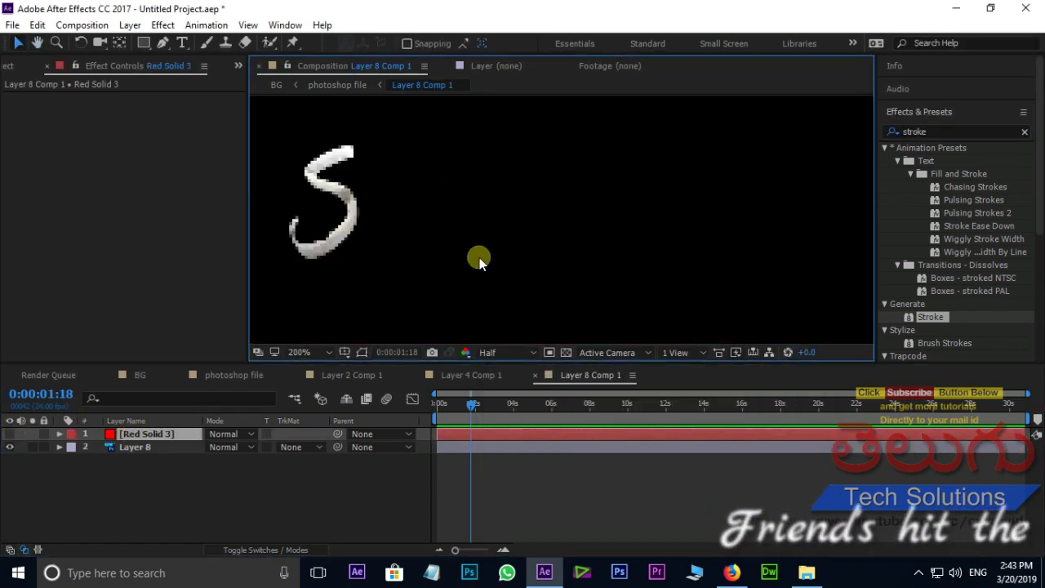
{"action": "left_click_drag", "start_coordinate": [392, 188], "coordinate": [466, 187]}
{"action": "left_click", "coordinate": [165, 44]}
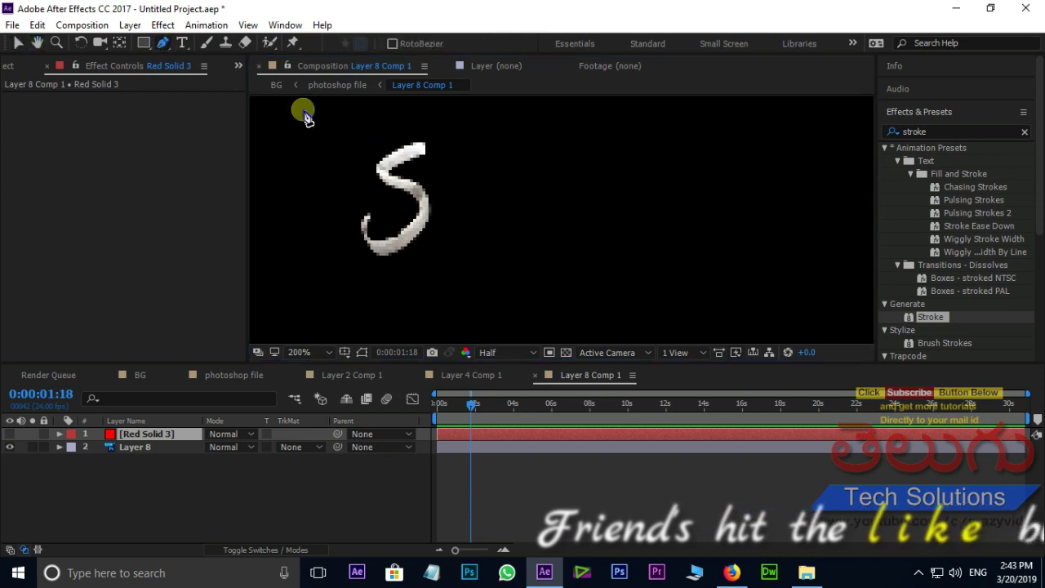
{"action": "left_click", "coordinate": [427, 145]}
{"action": "left_click_drag", "start_coordinate": [375, 162], "coordinate": [425, 214]}
{"action": "left_click_drag", "start_coordinate": [381, 249], "coordinate": [373, 207]}
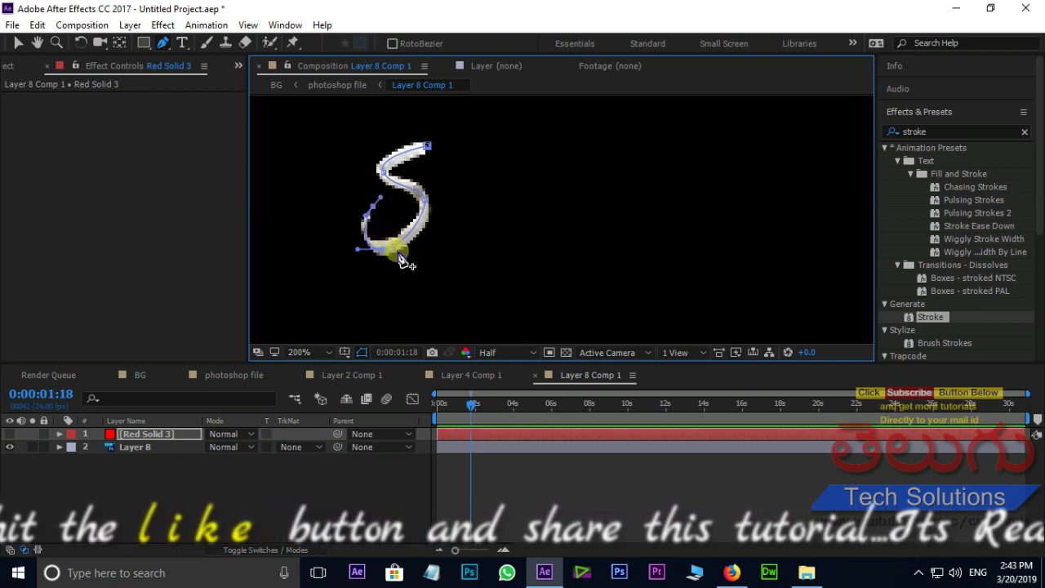
{"action": "double_click", "coordinate": [941, 319]}
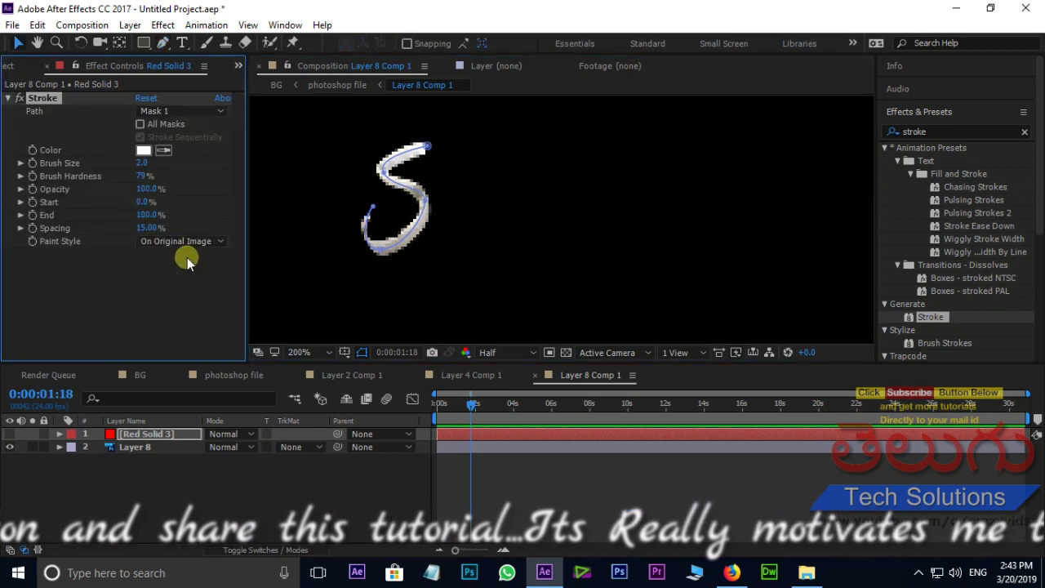
Show Red Solid 3 and set its Stroke effect to On Transparent with a brush size of 9.6
{"action": "left_click", "coordinate": [10, 434]}
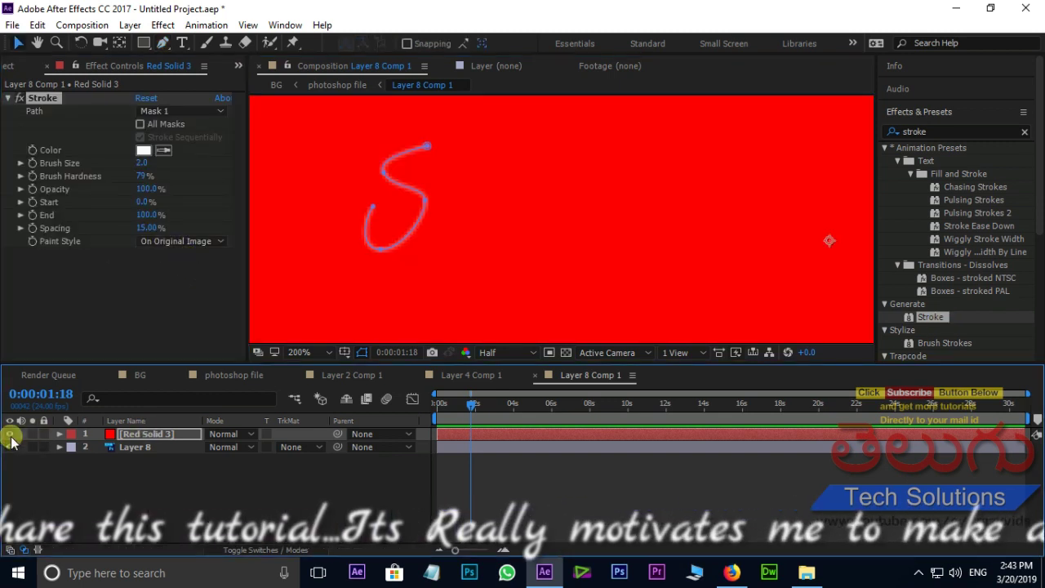
{"action": "left_click", "coordinate": [192, 239]}
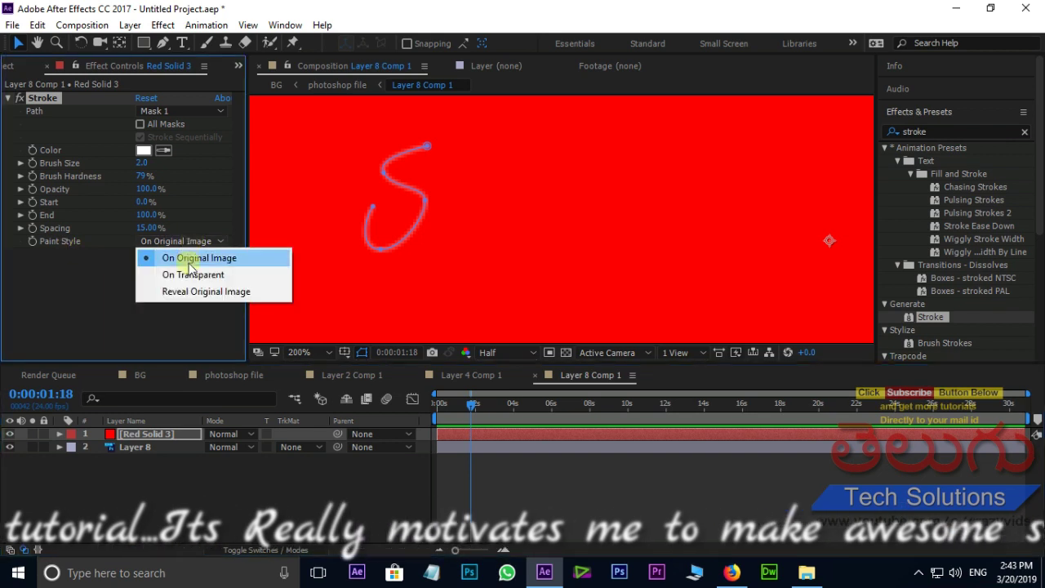
{"action": "left_click", "coordinate": [231, 274]}
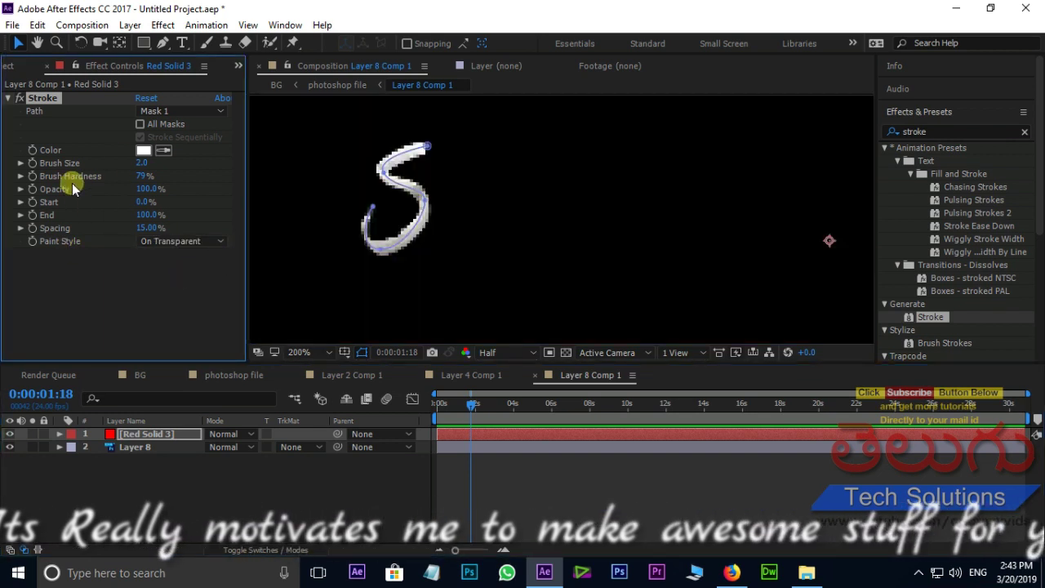
{"action": "left_click_drag", "start_coordinate": [142, 164], "coordinate": [196, 161]}
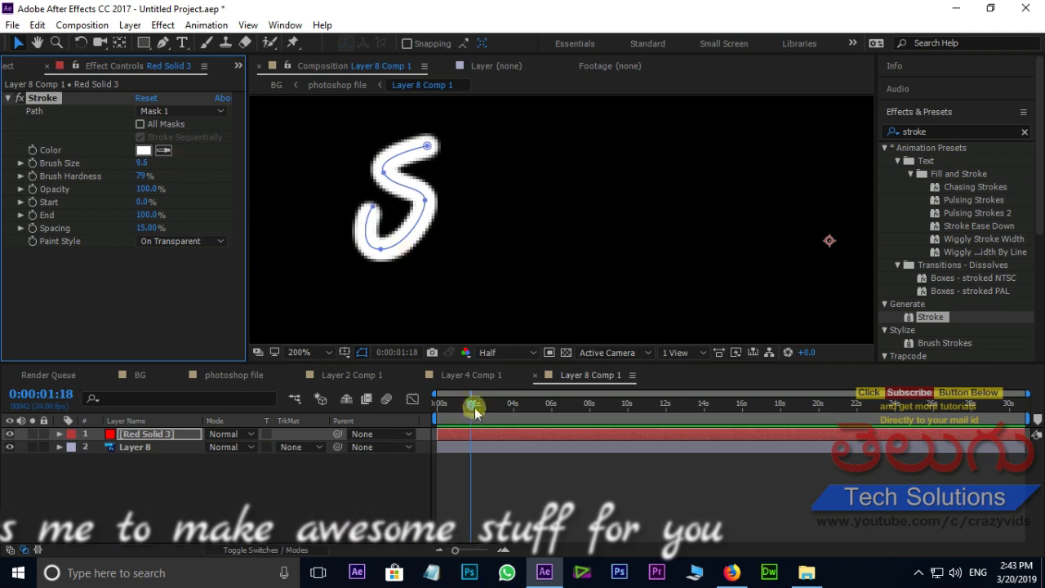
Keyframe Red Solid 3's Stroke End from 0% at the first frame to 100% at 0:00:00:12
{"action": "left_click_drag", "start_coordinate": [473, 406], "coordinate": [408, 406]}
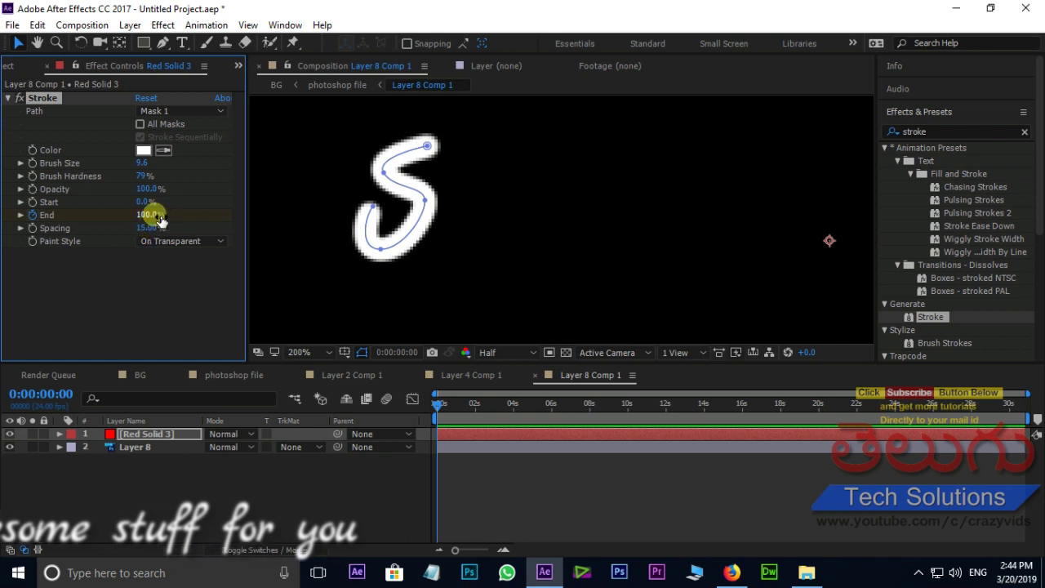
{"action": "left_click_drag", "start_coordinate": [153, 216], "coordinate": [20, 218]}
{"action": "left_click_drag", "start_coordinate": [438, 405], "coordinate": [447, 406]}
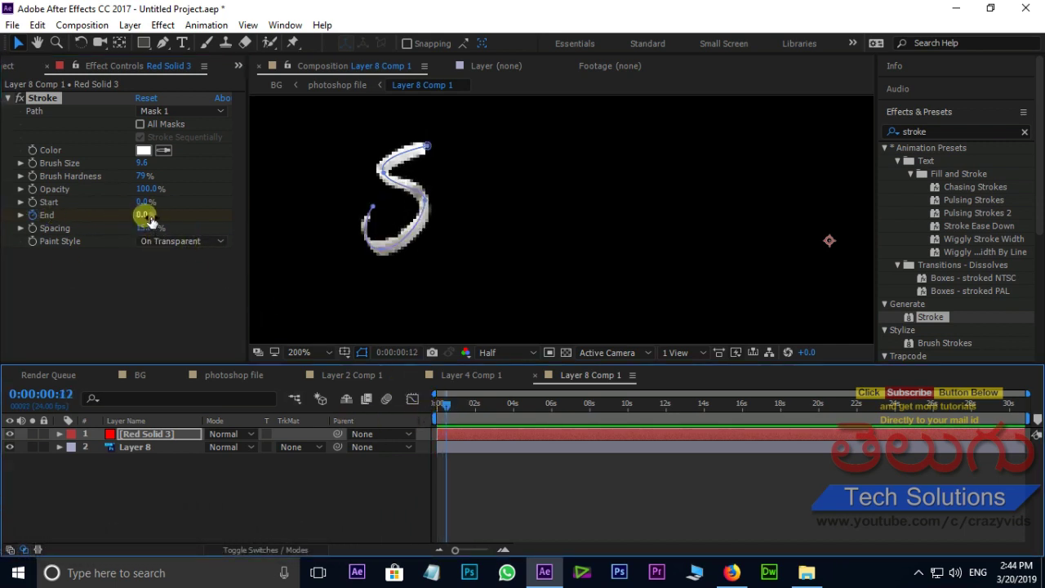
{"action": "left_click_drag", "start_coordinate": [146, 214], "coordinate": [187, 205]}
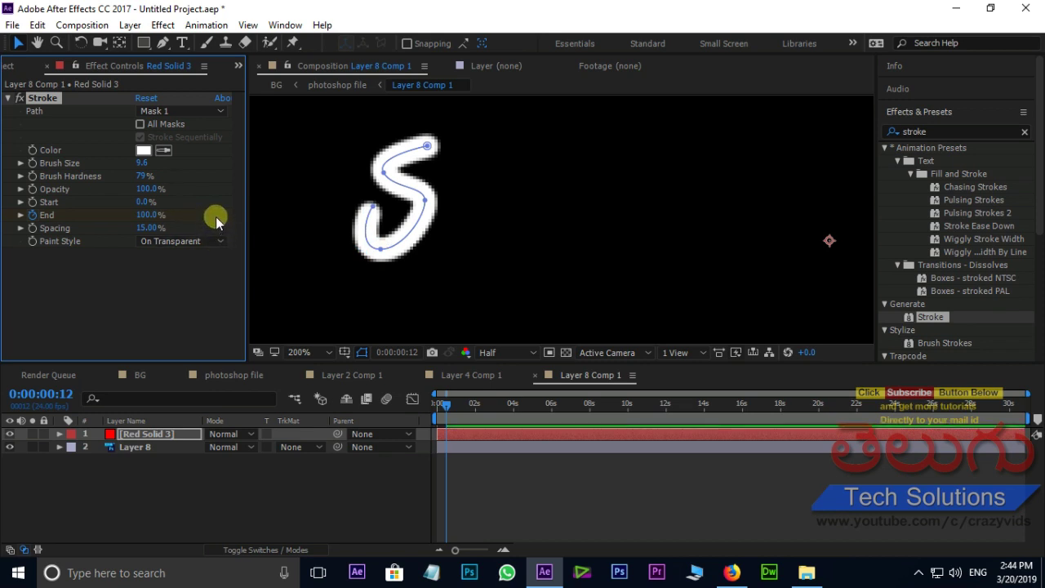
Set Layer 8's track matte to Alpha Matte from Red Solid 3 and preview the reveal from the first frame
{"action": "left_click", "coordinate": [314, 447]}
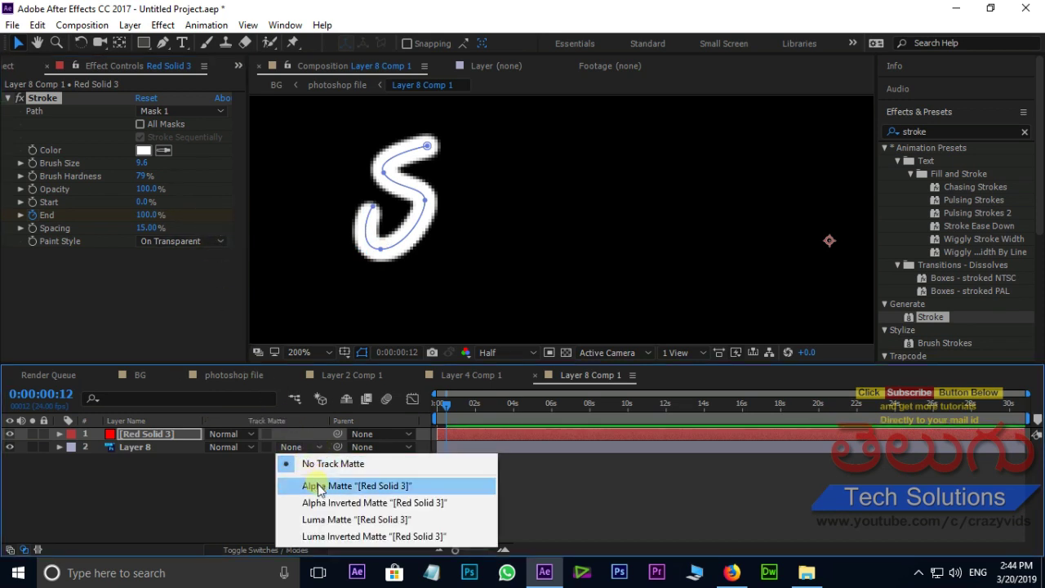
{"action": "left_click", "coordinate": [314, 485]}
{"action": "left_click_drag", "start_coordinate": [446, 405], "coordinate": [419, 406]}
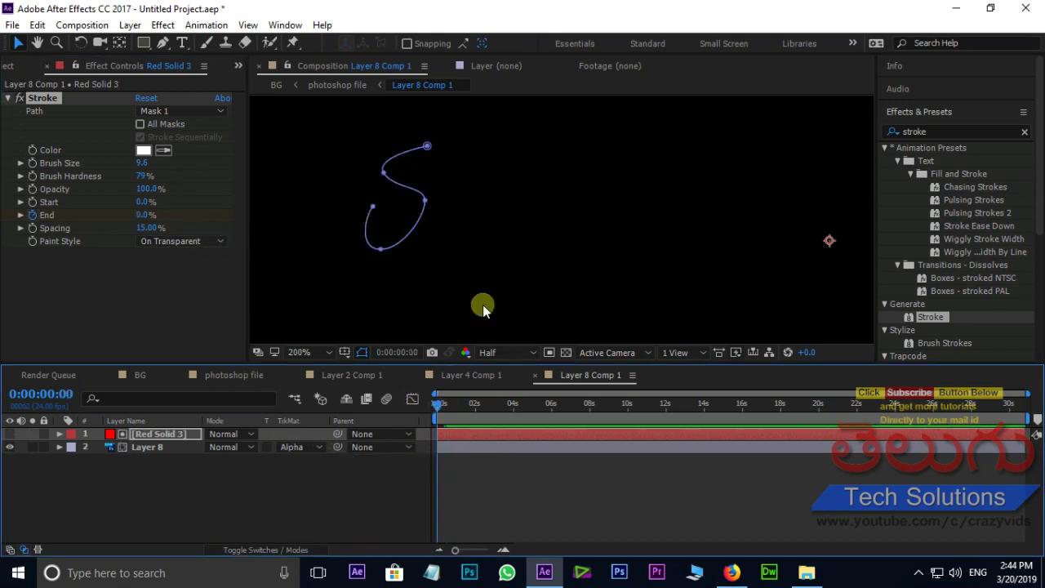
{"action": "key", "text": "space"}
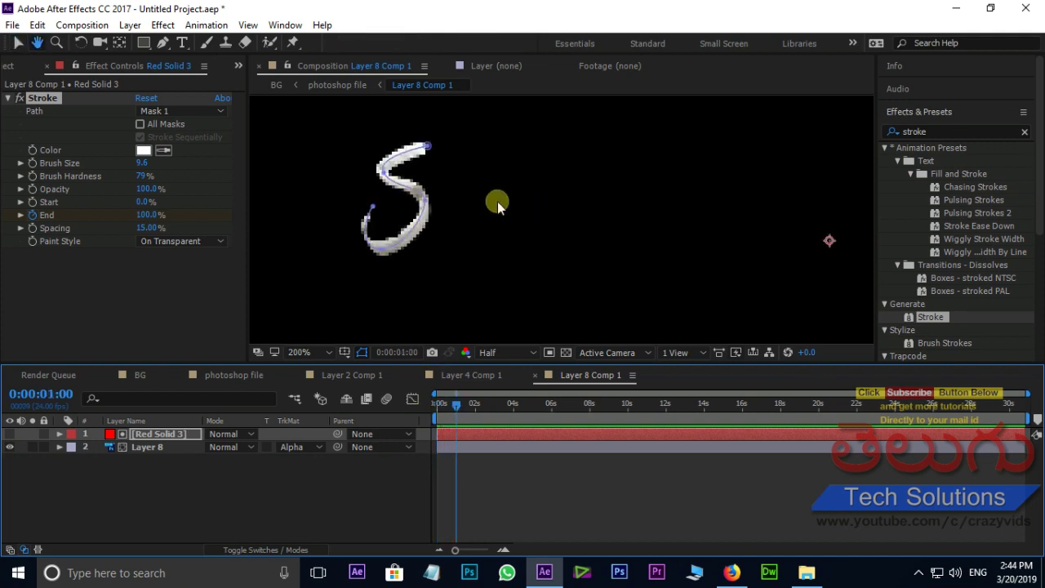
In the photoshop file composition, shift Layer 8 Comp 1 to start just before the one-second mark, after Layer 4 Comp 1's start
{"action": "left_click", "coordinate": [248, 377]}
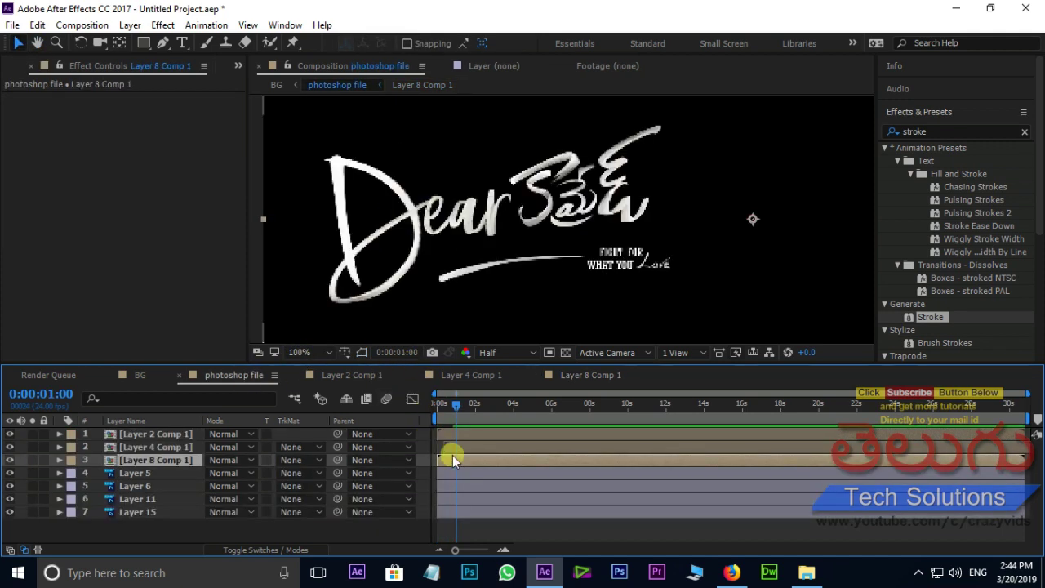
{"action": "left_click_drag", "start_coordinate": [447, 459], "coordinate": [463, 460]}
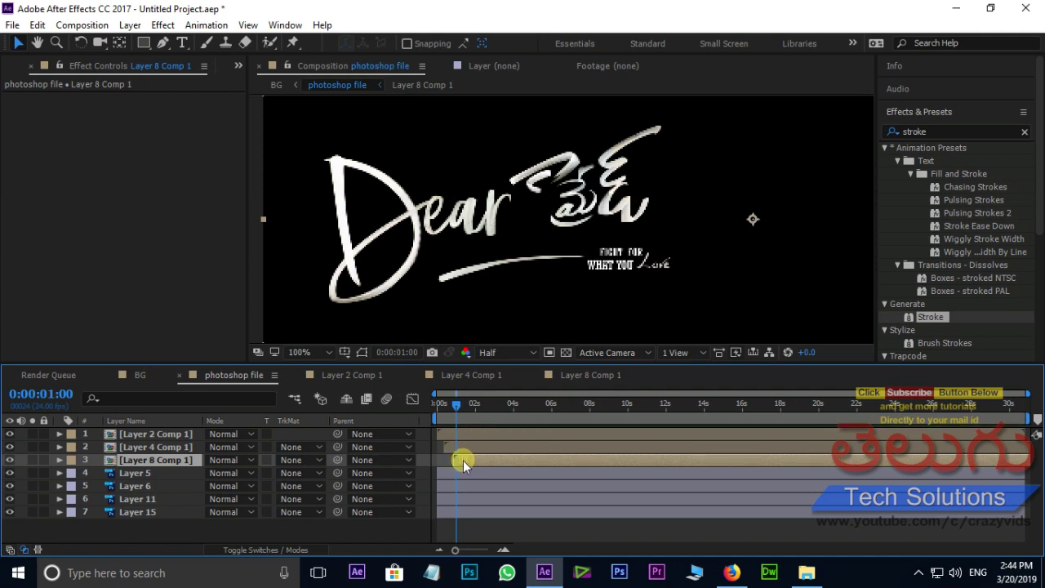
Pre-compose Layer 5 as Layer 5 Comp 1 with all attributes moved into it, and open the new composition
{"action": "left_click", "coordinate": [9, 474]}
{"action": "left_click", "coordinate": [9, 474]}
{"action": "right_click", "coordinate": [131, 475]}
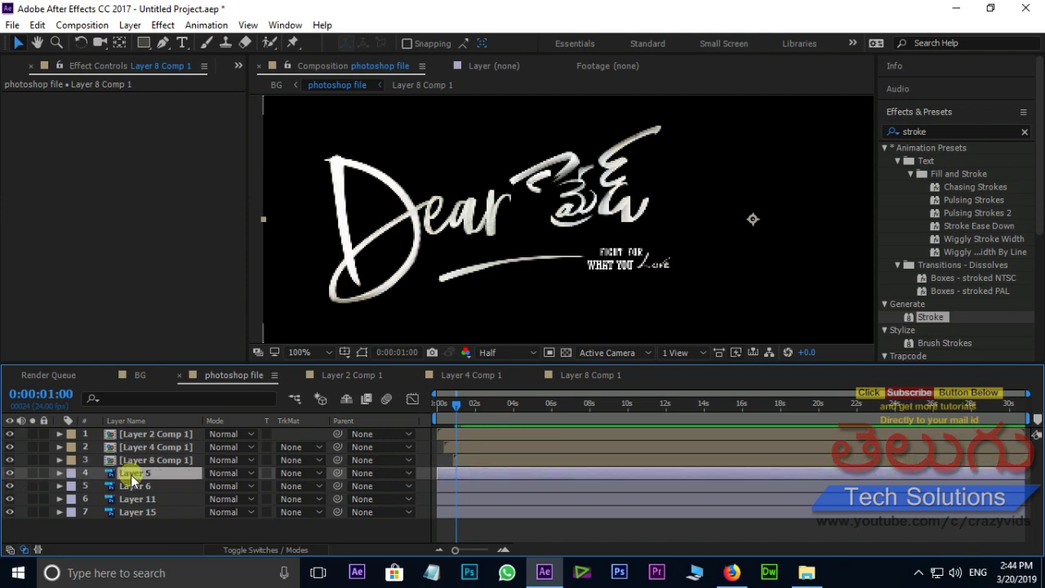
{"action": "left_click", "coordinate": [204, 482]}
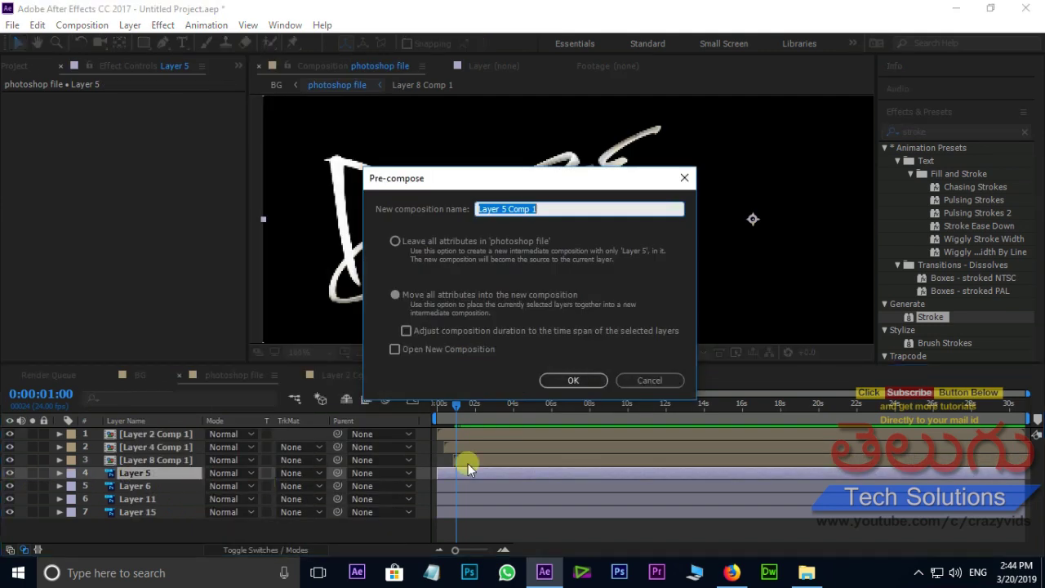
{"action": "left_click", "coordinate": [566, 378]}
{"action": "double_click", "coordinate": [119, 474]}
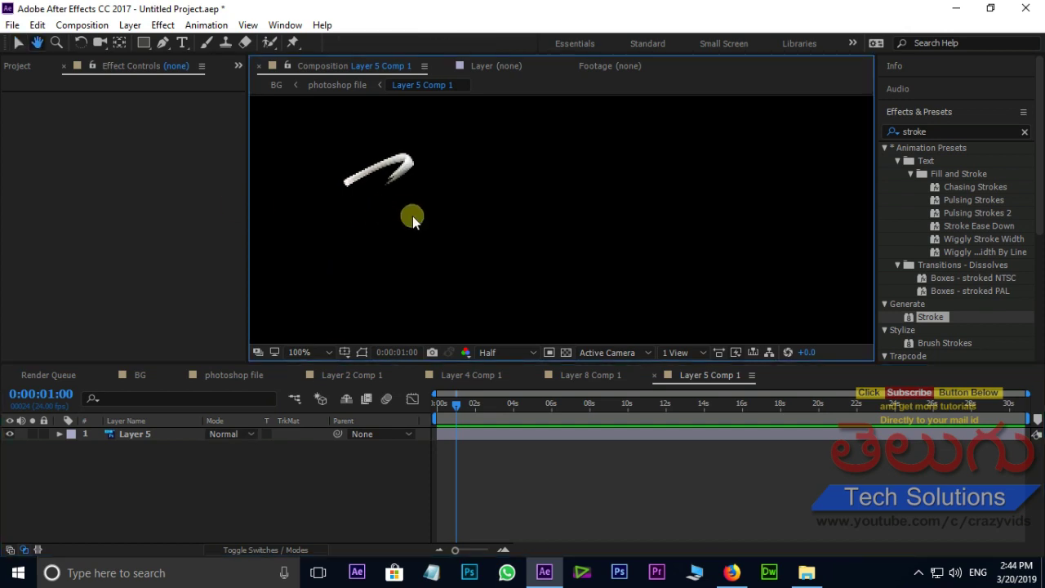
Add a red solid above Layer 5 and hide it
{"action": "right_click", "coordinate": [180, 493]}
{"action": "mouse_move", "coordinate": [265, 349]}
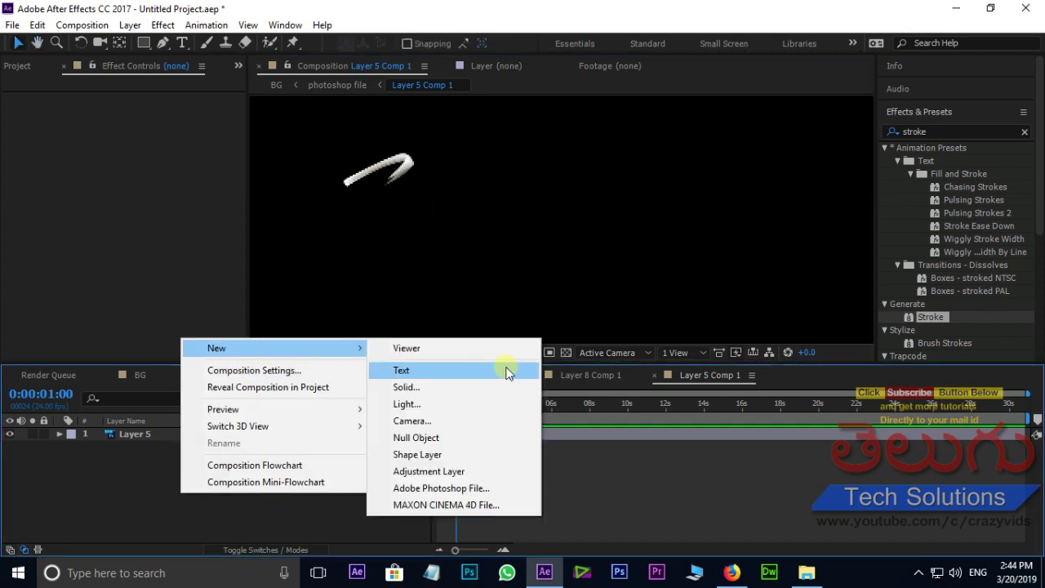
{"action": "left_click", "coordinate": [473, 383]}
{"action": "left_click", "coordinate": [704, 501]}
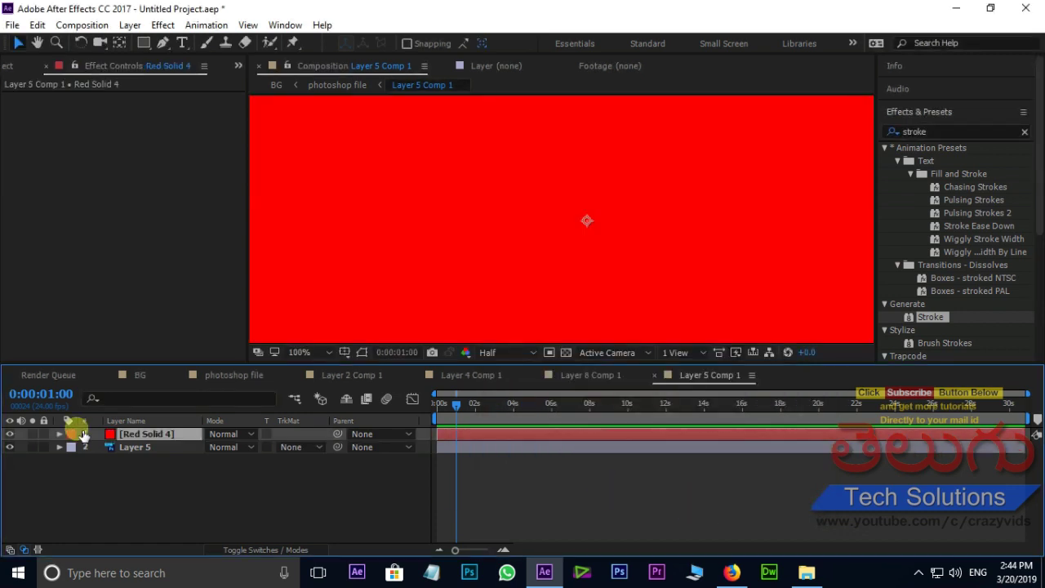
{"action": "left_click", "coordinate": [10, 434]}
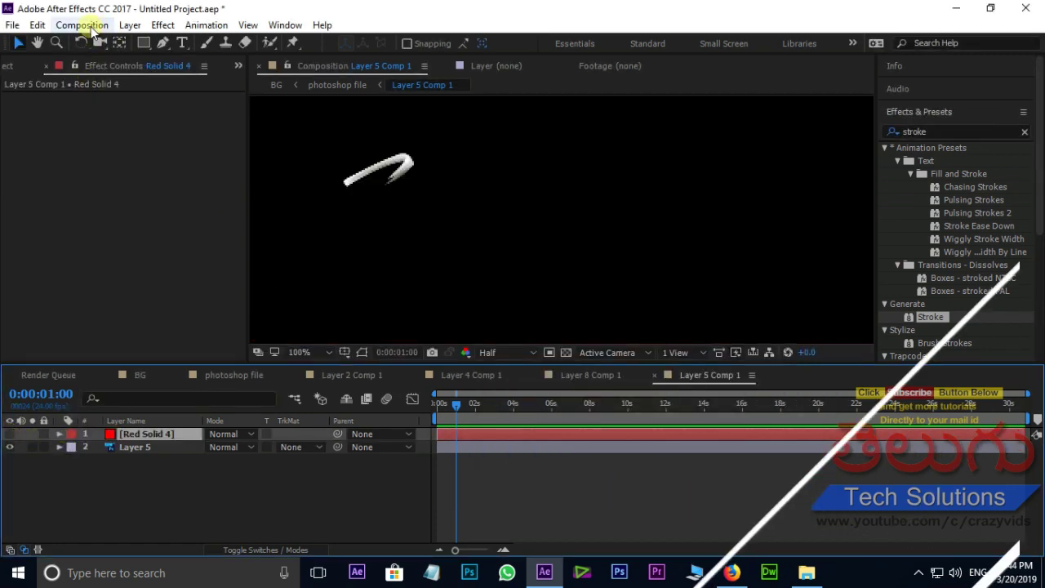
Trace the hooked letter stroke with a three-point Pen tool mask path on the hidden Red Solid 4 and apply the Stroke effect
{"action": "left_click", "coordinate": [163, 42]}
{"action": "left_click", "coordinate": [341, 187]}
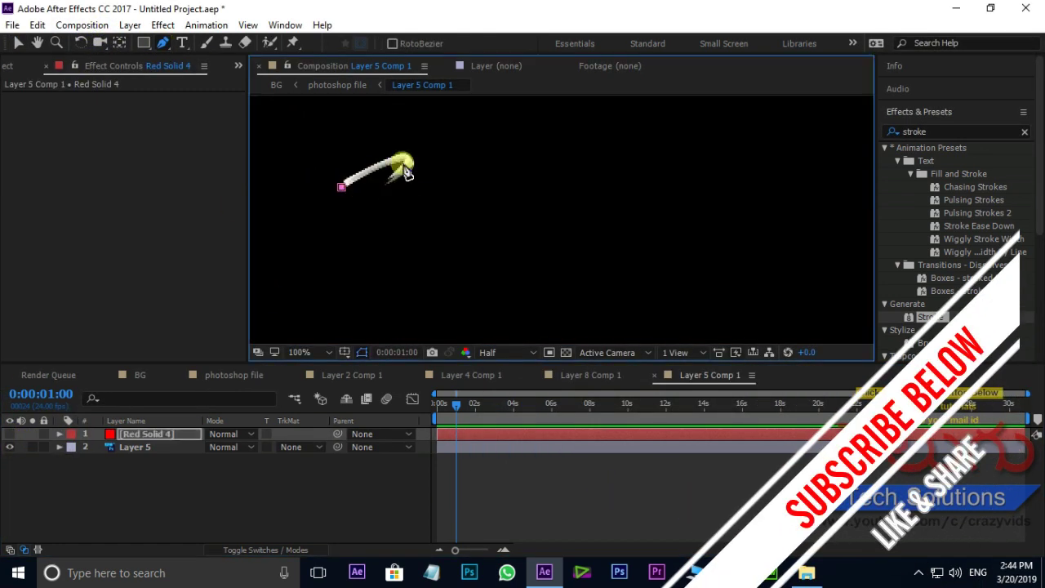
{"action": "left_click_drag", "start_coordinate": [408, 160], "coordinate": [415, 176]}
{"action": "scroll", "coordinate": [408, 186], "scroll_direction": "up", "scroll_amount": 2}
{"action": "left_click_drag", "start_coordinate": [576, 238], "coordinate": [365, 145]}
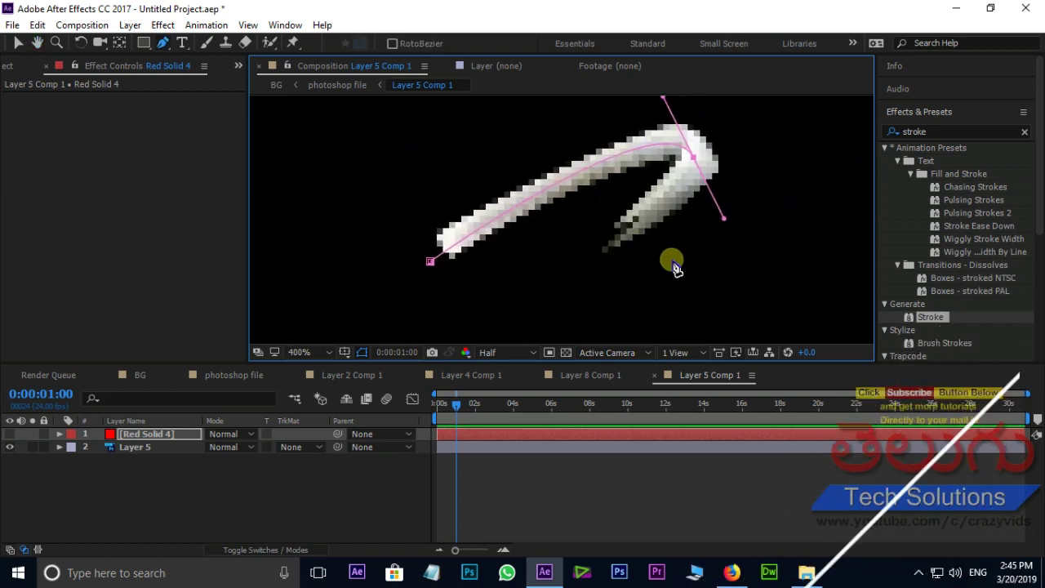
{"action": "left_click", "coordinate": [596, 255]}
{"action": "left_click_drag", "start_coordinate": [724, 219], "coordinate": [682, 208]}
{"action": "left_click_drag", "start_coordinate": [693, 157], "coordinate": [694, 154]}
{"action": "left_click_drag", "start_coordinate": [431, 261], "coordinate": [432, 251]}
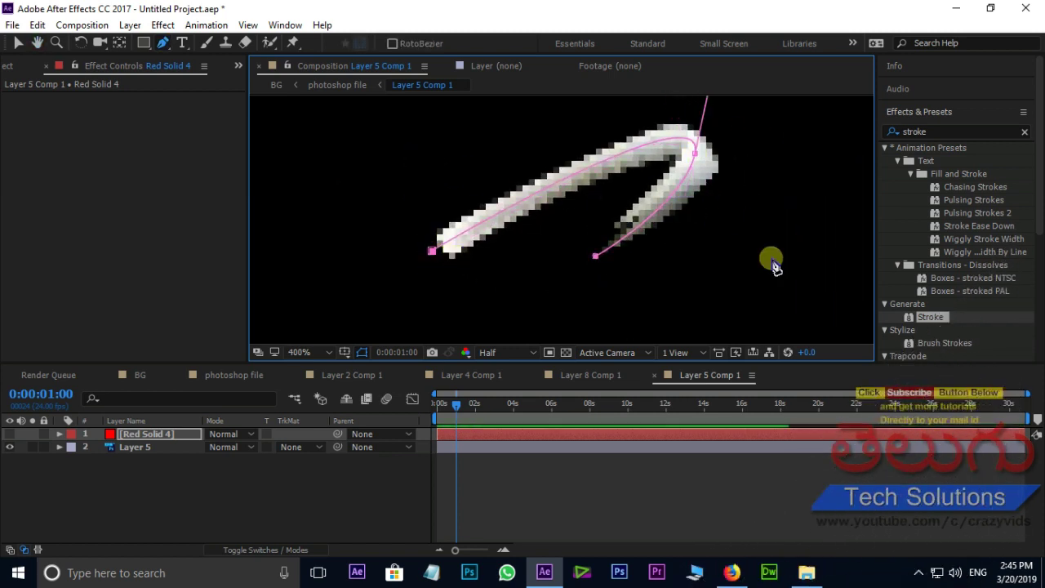
{"action": "double_click", "coordinate": [930, 317]}
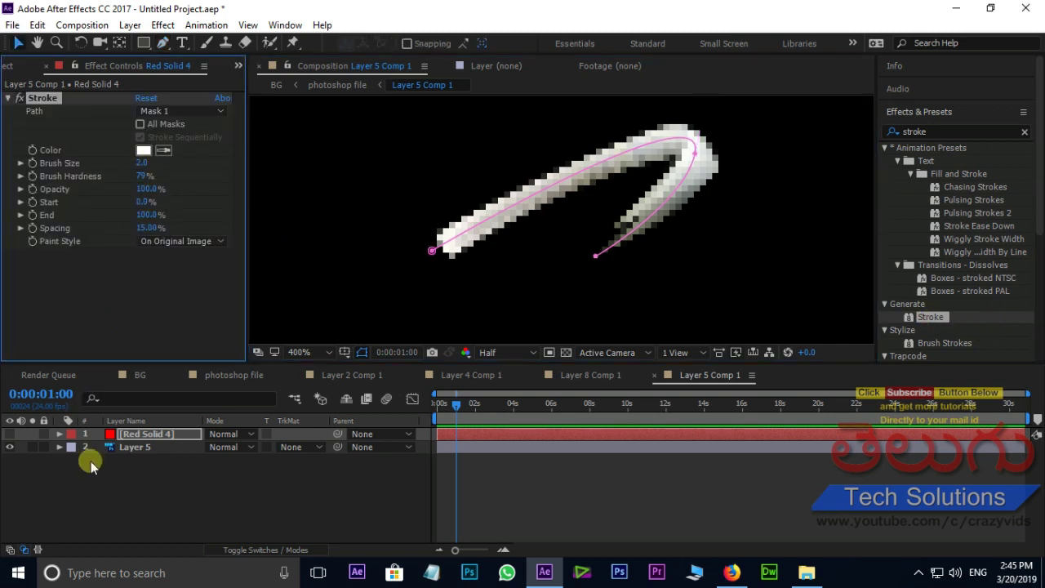
Show Red Solid 4 and set its Stroke effect to On Transparent with a brush size of 9.4
{"action": "left_click", "coordinate": [9, 434]}
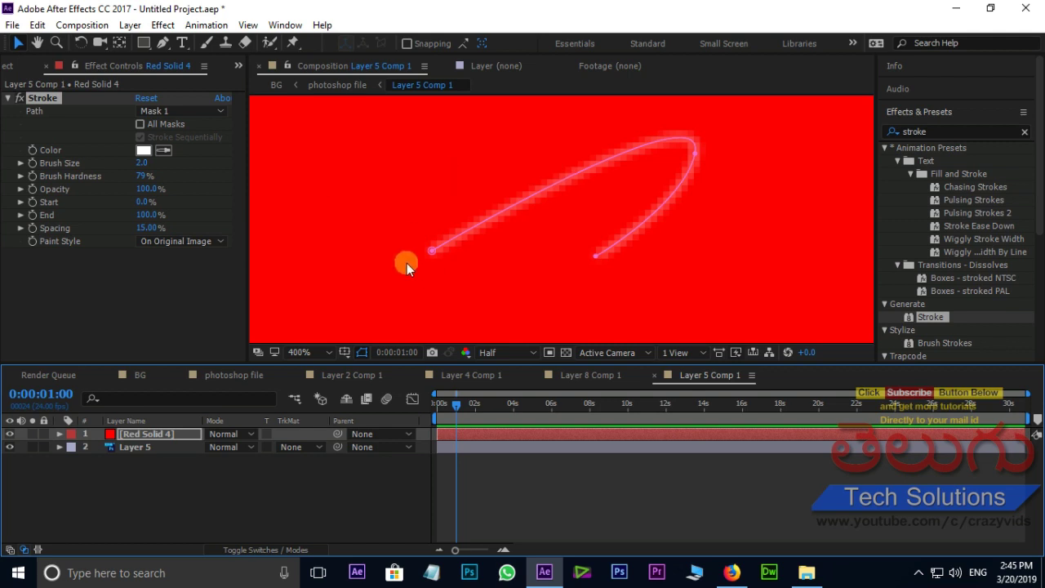
{"action": "left_click", "coordinate": [179, 241]}
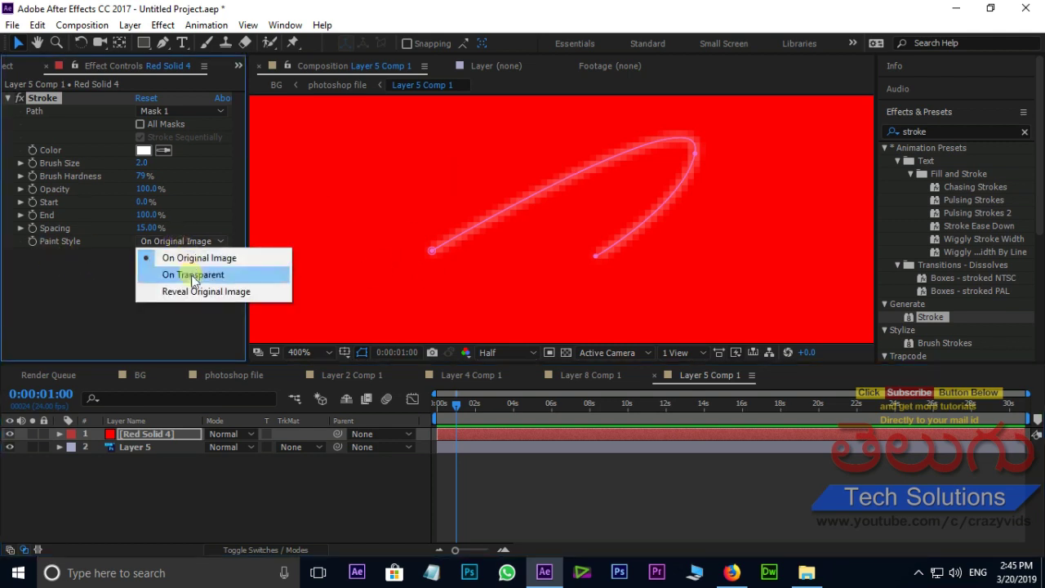
{"action": "left_click", "coordinate": [194, 276]}
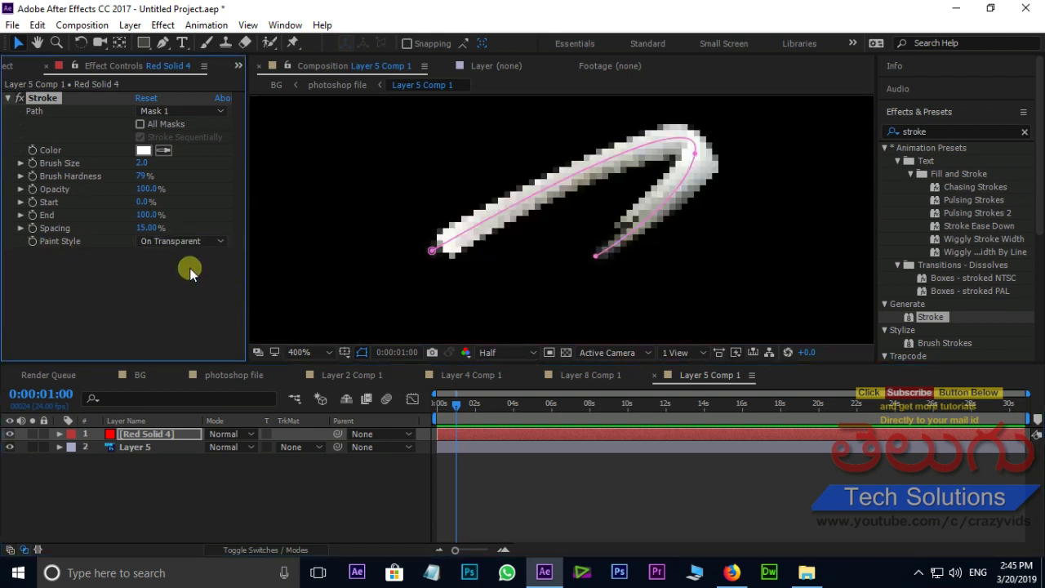
{"action": "left_click_drag", "start_coordinate": [142, 165], "coordinate": [190, 158]}
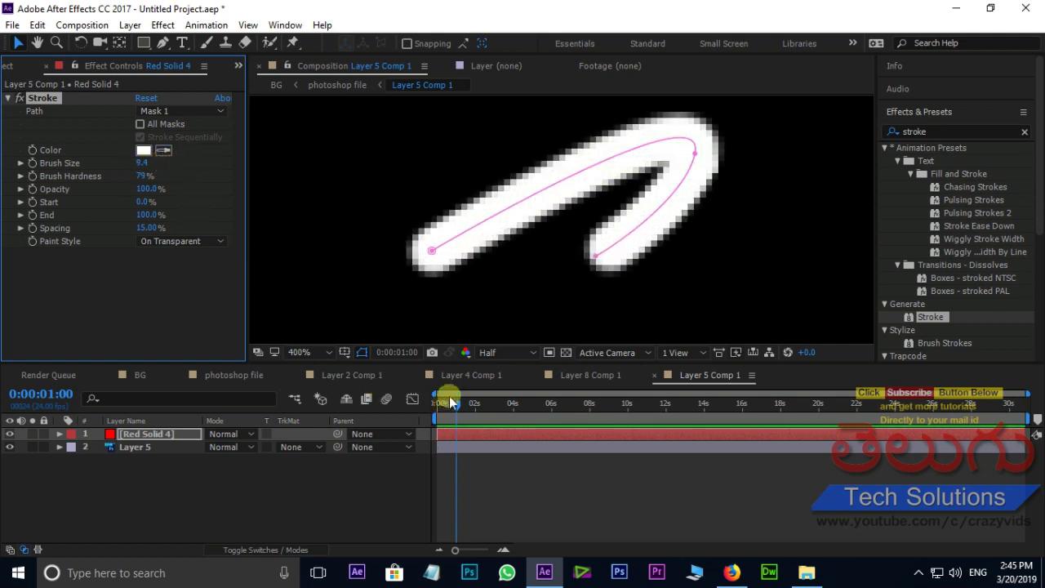
Keyframe Red Solid 4's Stroke End from 0% at the first frame to 100% at 0:00:00:15
{"action": "left_click_drag", "start_coordinate": [456, 406], "coordinate": [367, 412]}
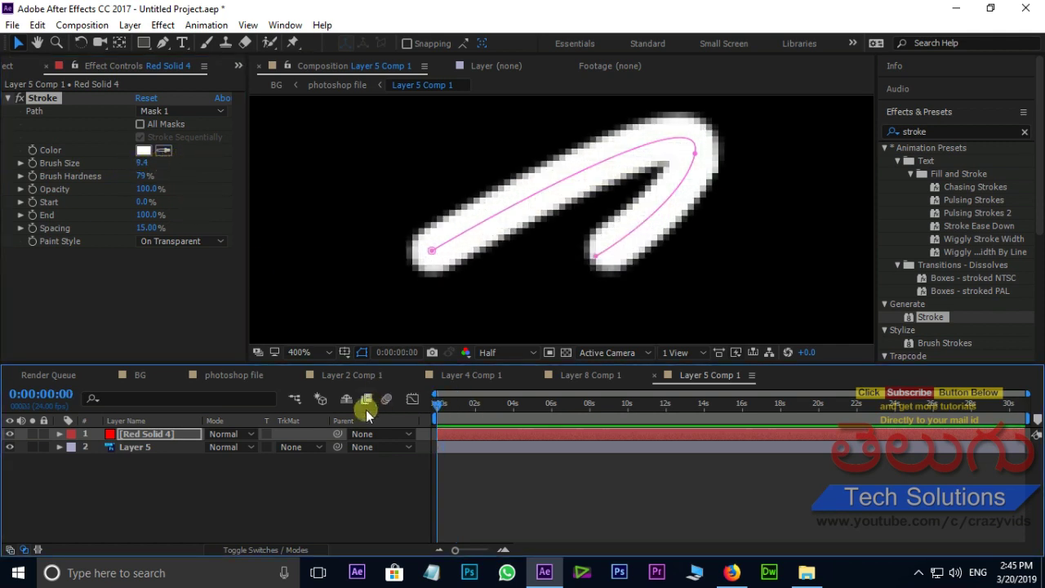
{"action": "left_click", "coordinate": [33, 217]}
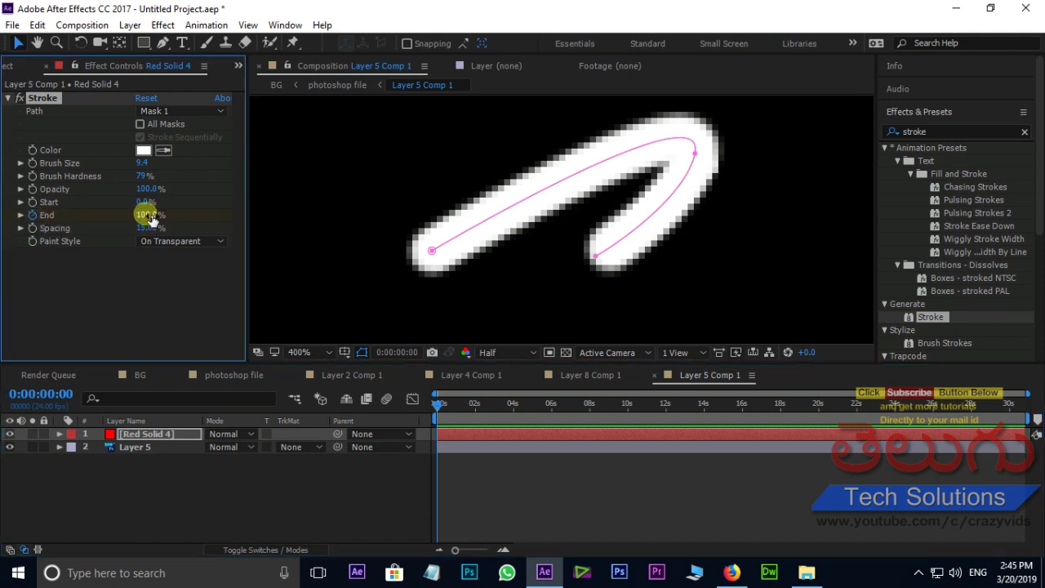
{"action": "left_click_drag", "start_coordinate": [149, 216], "coordinate": [40, 214]}
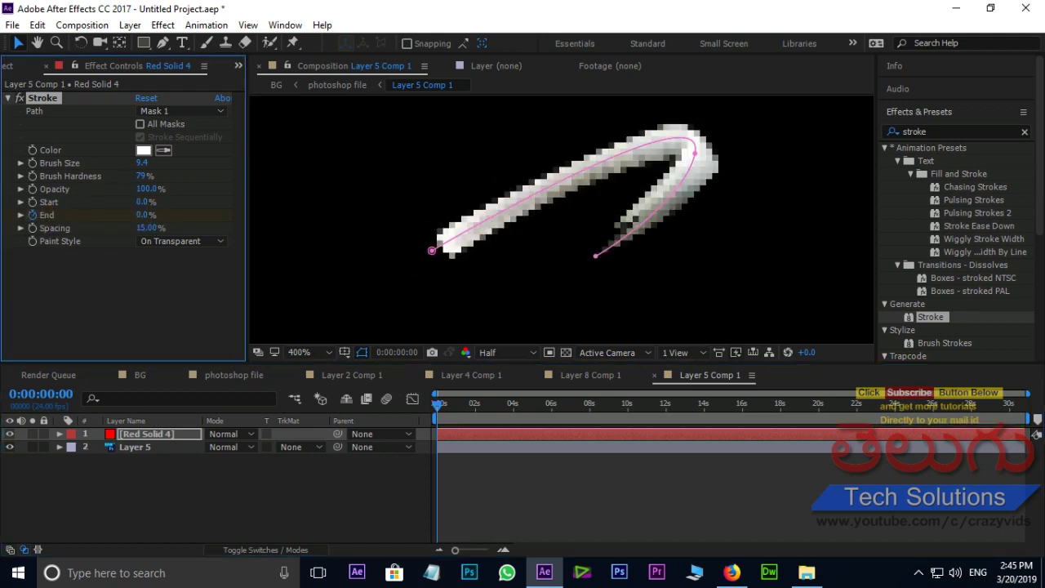
{"action": "left_click", "coordinate": [436, 408]}
{"action": "left_click_drag", "start_coordinate": [437, 408], "coordinate": [448, 411]}
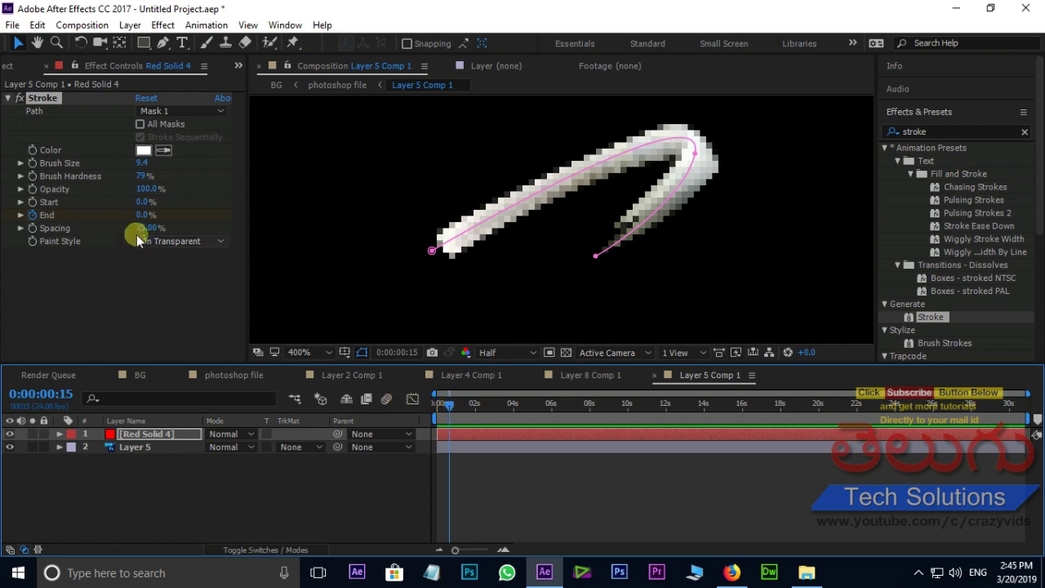
{"action": "left_click_drag", "start_coordinate": [143, 215], "coordinate": [214, 203]}
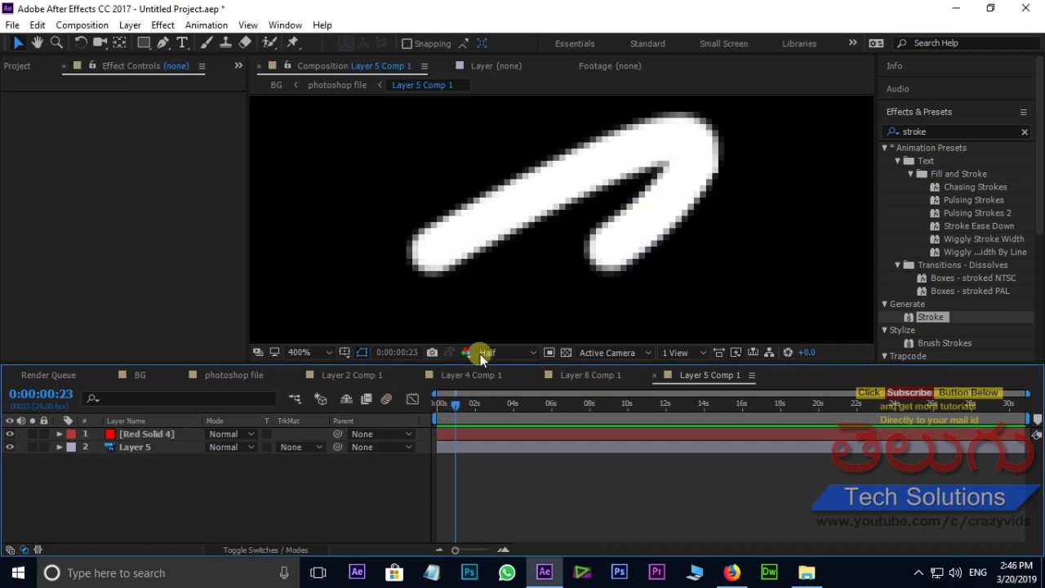
Set Layer 5's track matte to Alpha Matte from Red Solid 4 and play the reveal from the first frame
{"action": "left_click", "coordinate": [305, 446]}
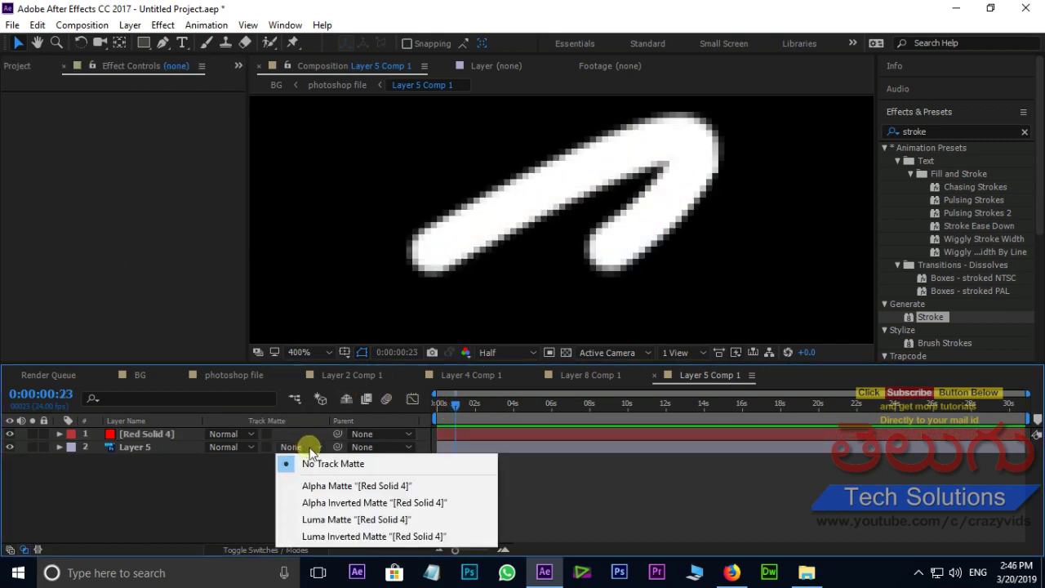
{"action": "left_click", "coordinate": [327, 488]}
{"action": "left_click_drag", "start_coordinate": [453, 406], "coordinate": [435, 406]}
{"action": "key", "text": "space"}
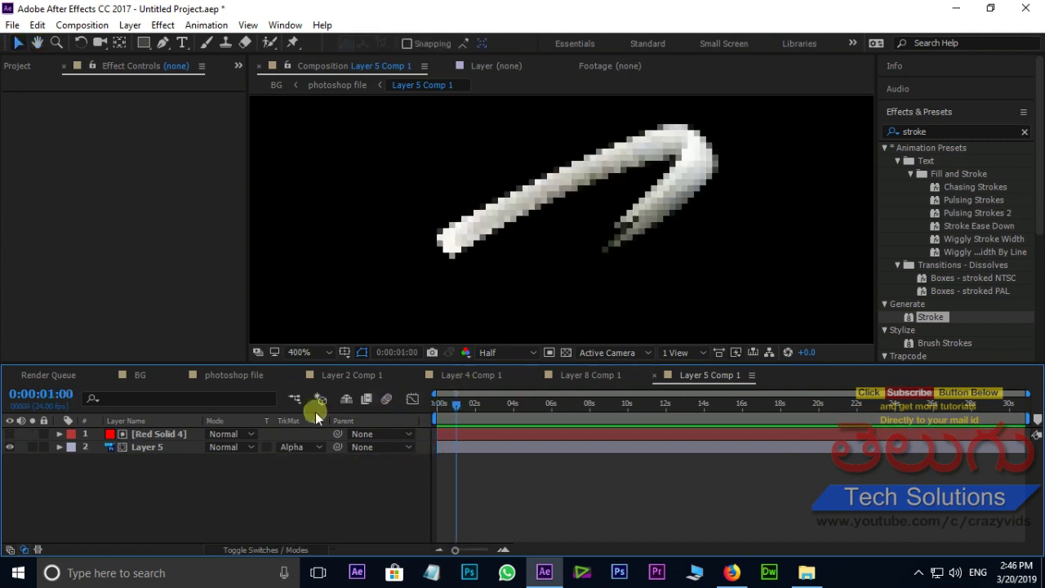
In the photoshop file composition, shift Layer 5 Comp 1 to start shortly after Layer 8 Comp 1 and preview the sequence
{"action": "left_click", "coordinate": [229, 377]}
{"action": "left_click_drag", "start_coordinate": [456, 406], "coordinate": [434, 405]}
{"action": "key", "text": "space"}
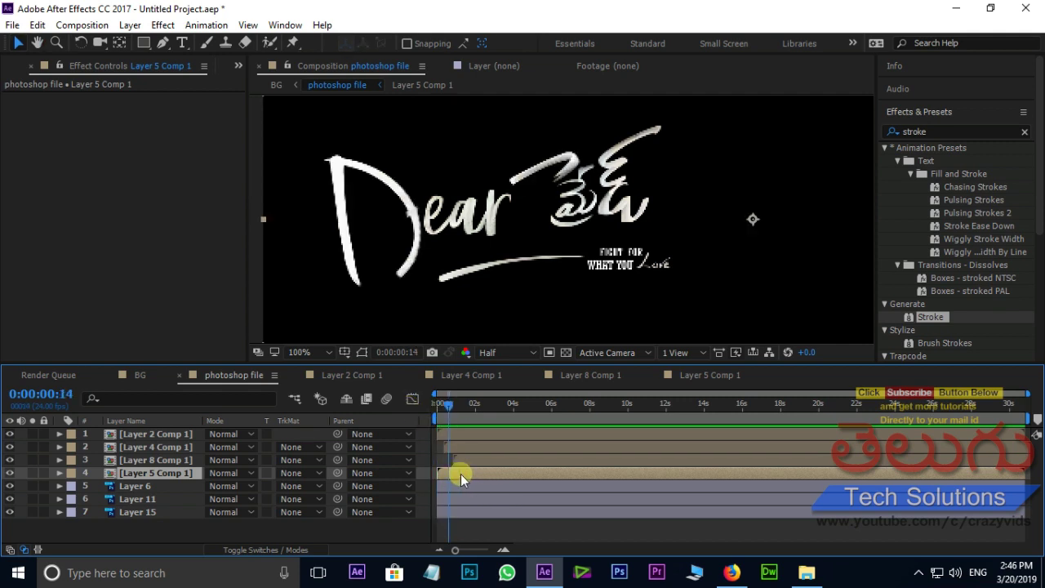
{"action": "left_click_drag", "start_coordinate": [478, 473], "coordinate": [485, 472]}
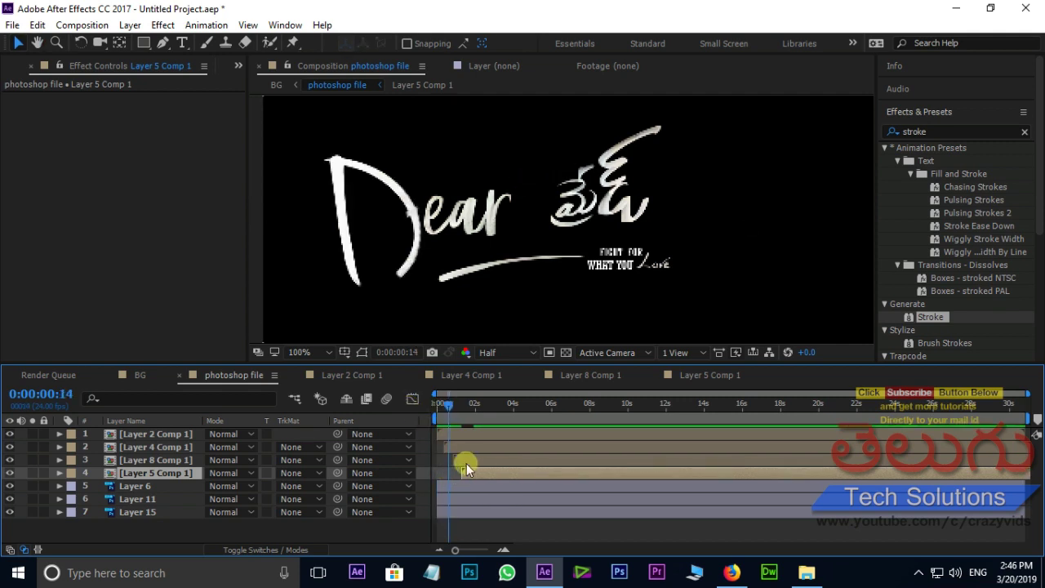
{"action": "key", "text": "space"}
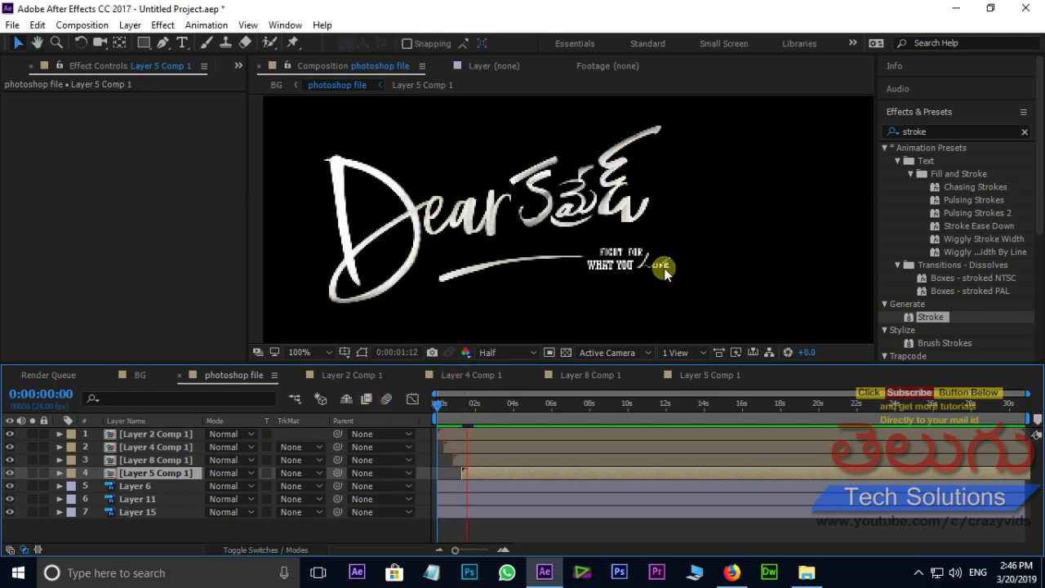
{"action": "key", "text": "space"}
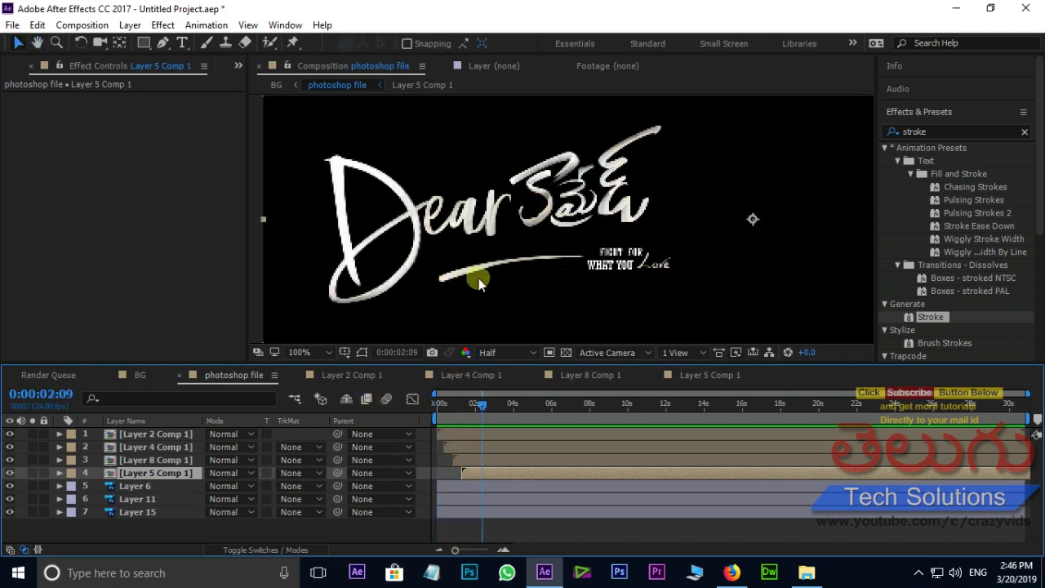
Pre-compose Layer 6, the underline swoosh, as Layer 6 Comp 1 with all attributes moved, and open the new composition
{"action": "left_click", "coordinate": [133, 486]}
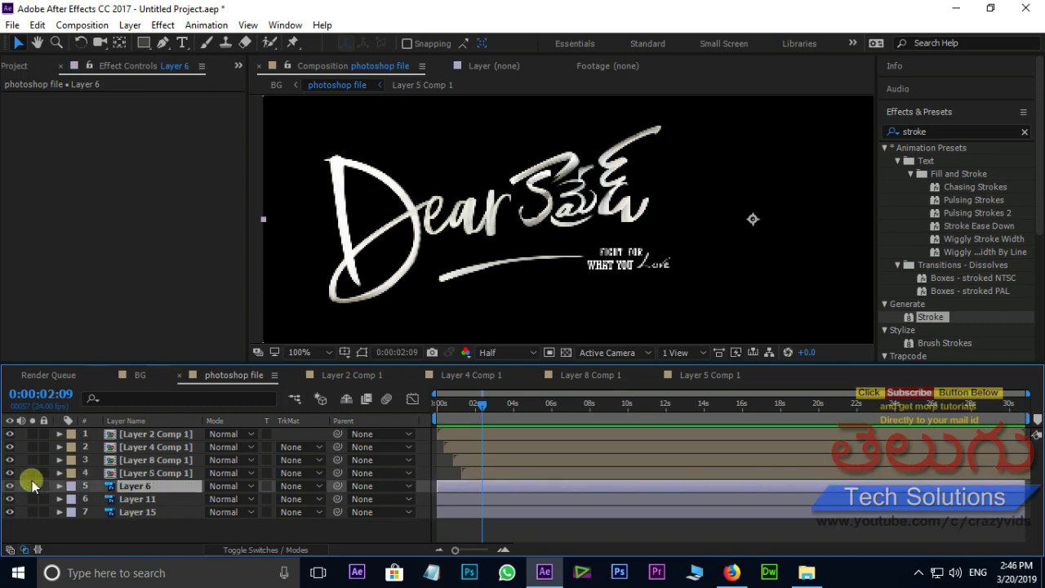
{"action": "left_click", "coordinate": [10, 486]}
{"action": "left_click", "coordinate": [10, 486]}
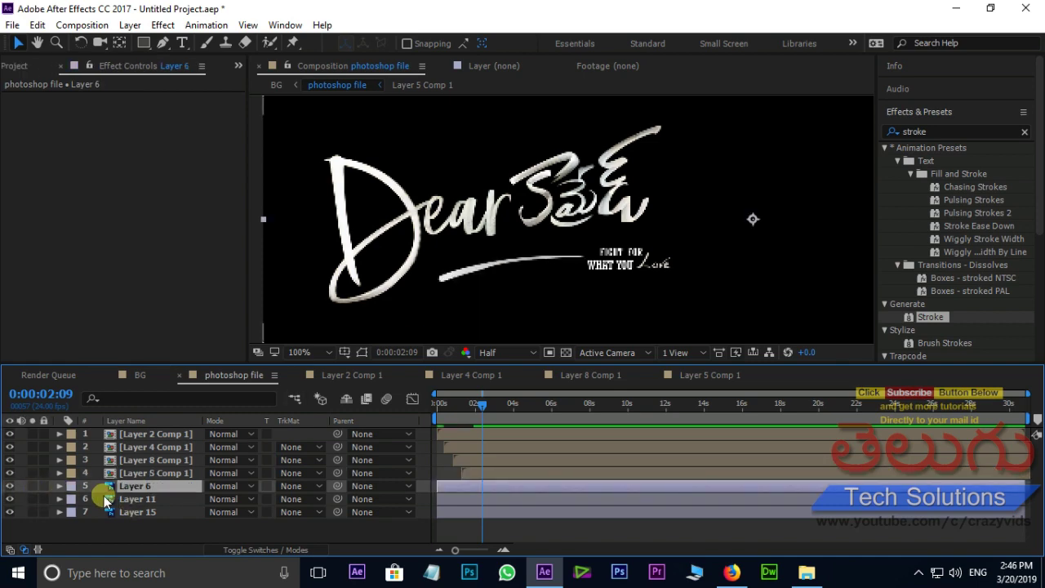
{"action": "right_click", "coordinate": [118, 494]}
{"action": "left_click", "coordinate": [187, 486]}
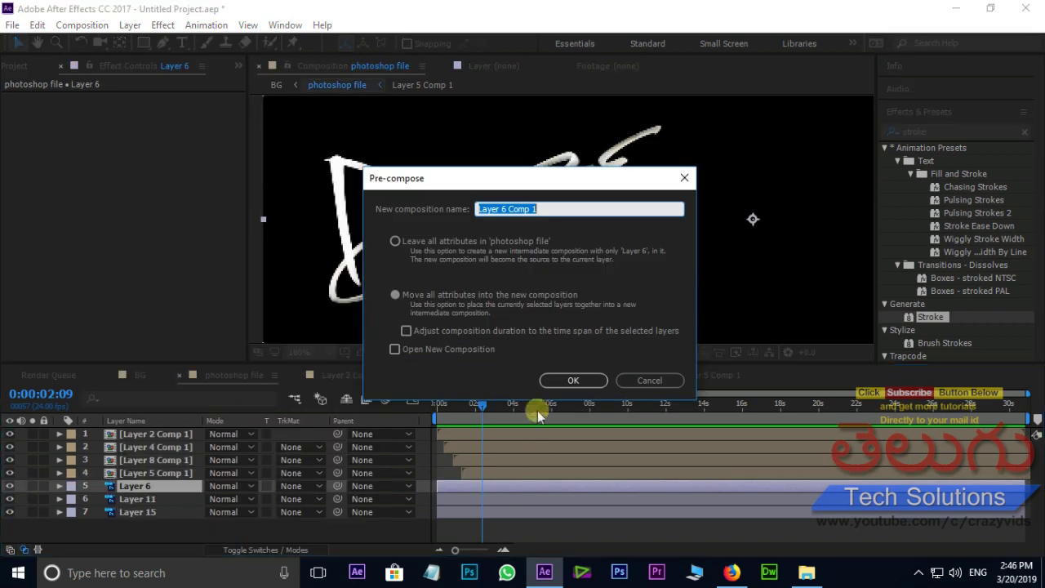
{"action": "left_click", "coordinate": [571, 380]}
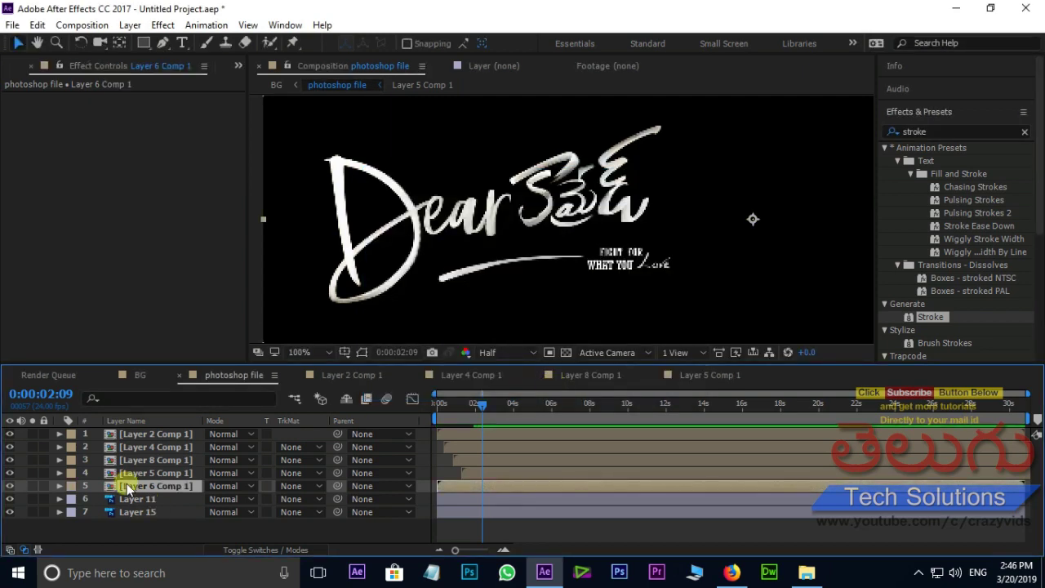
{"action": "double_click", "coordinate": [126, 484]}
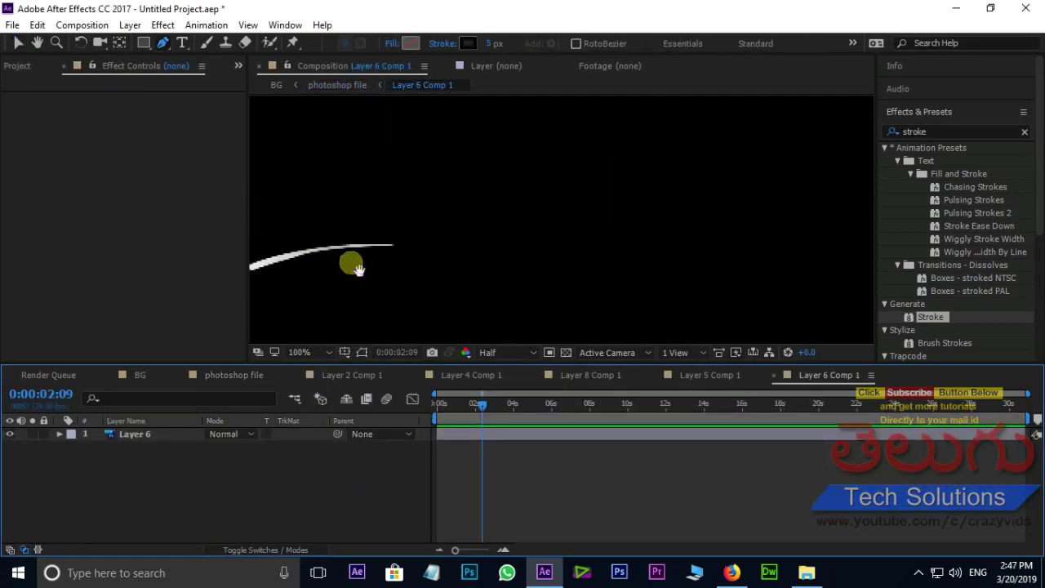
Add a red solid above Layer 6 in Layer 6 Comp 1
{"action": "key", "text": "space"}
{"action": "left_click_drag", "start_coordinate": [347, 257], "coordinate": [515, 232]}
{"action": "scroll", "coordinate": [453, 251], "scroll_direction": "up", "scroll_amount": 1}
{"action": "key", "text": "space"}
{"action": "left_click_drag", "start_coordinate": [439, 255], "coordinate": [495, 240]}
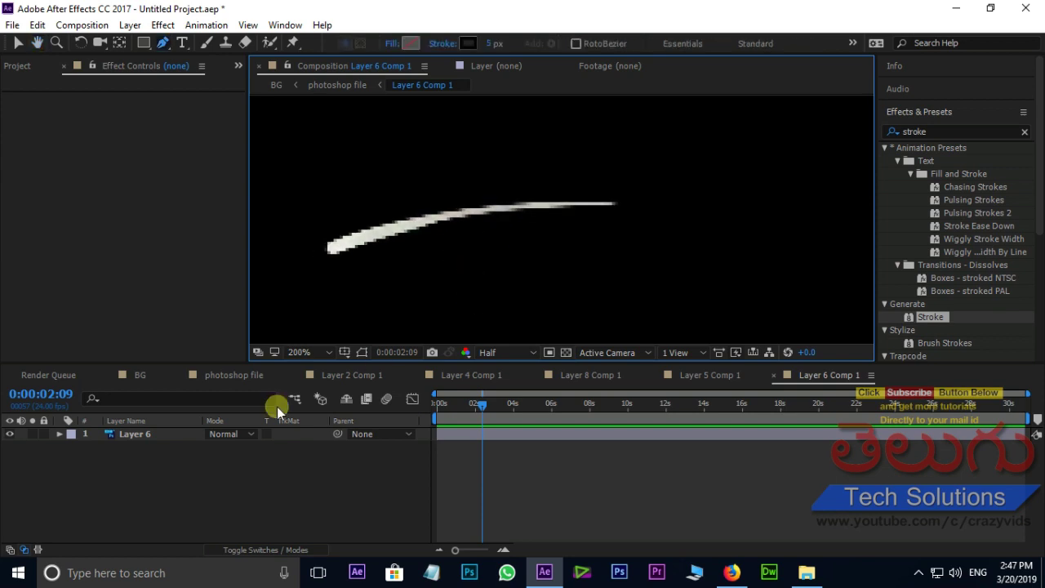
{"action": "right_click", "coordinate": [160, 479]}
{"action": "mouse_move", "coordinate": [228, 334]}
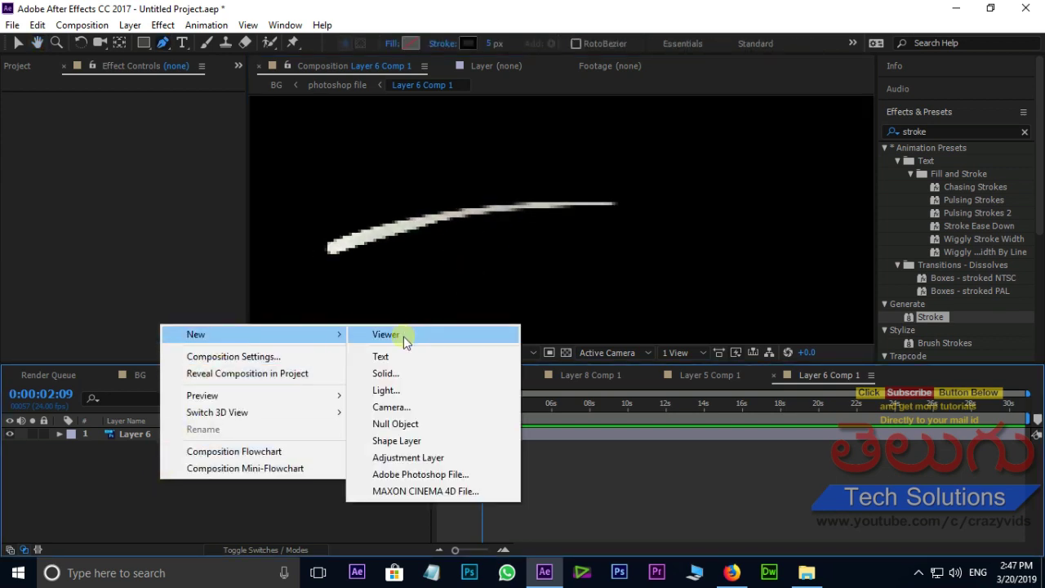
{"action": "left_click", "coordinate": [390, 373]}
{"action": "left_click", "coordinate": [717, 501]}
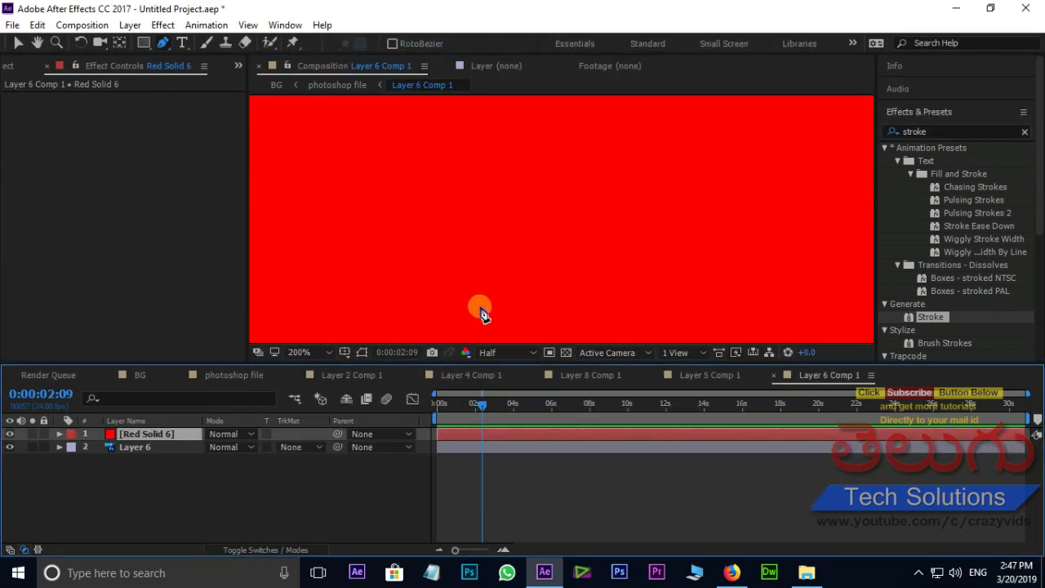
Hide the red solid and draw an open, curved mask path on it along the full underline swoosh
{"action": "left_click", "coordinate": [10, 434]}
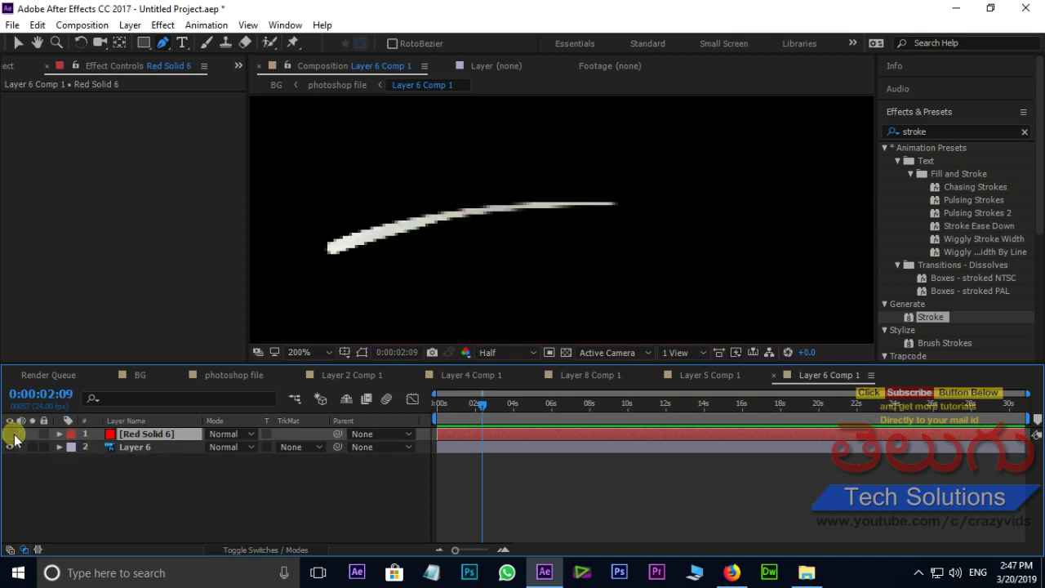
{"action": "left_click", "coordinate": [317, 252]}
{"action": "mouse_move", "coordinate": [622, 204]}
{"action": "left_mouse_down"}
{"action": "mouse_move", "coordinate": [727, 193]}
{"action": "mouse_move", "coordinate": [777, 215]}
{"action": "left_mouse_up"}
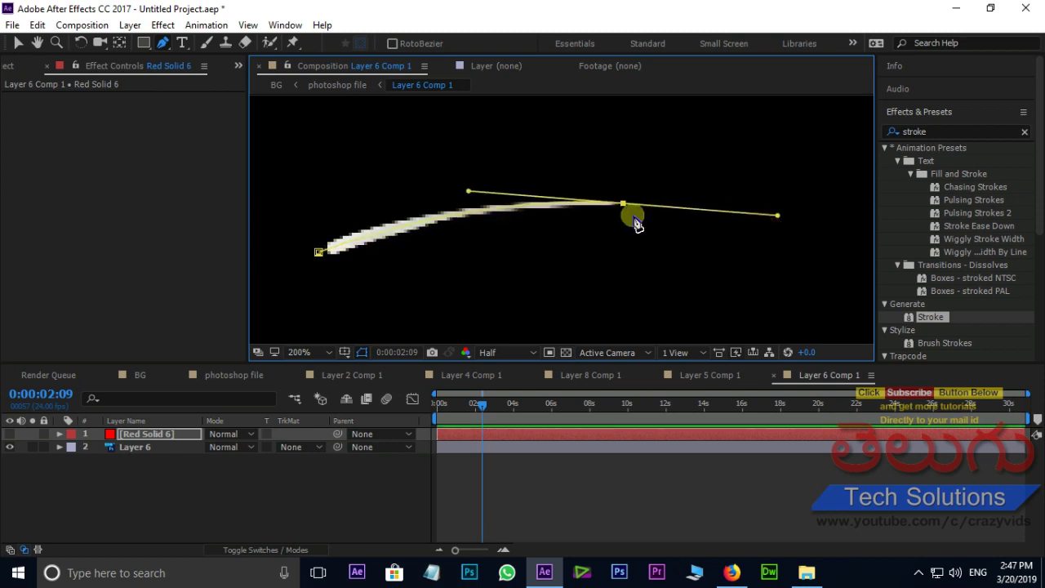
Apply the Stroke effect to the red solid with its Paint Style set to On Transparent
{"action": "double_click", "coordinate": [938, 317]}
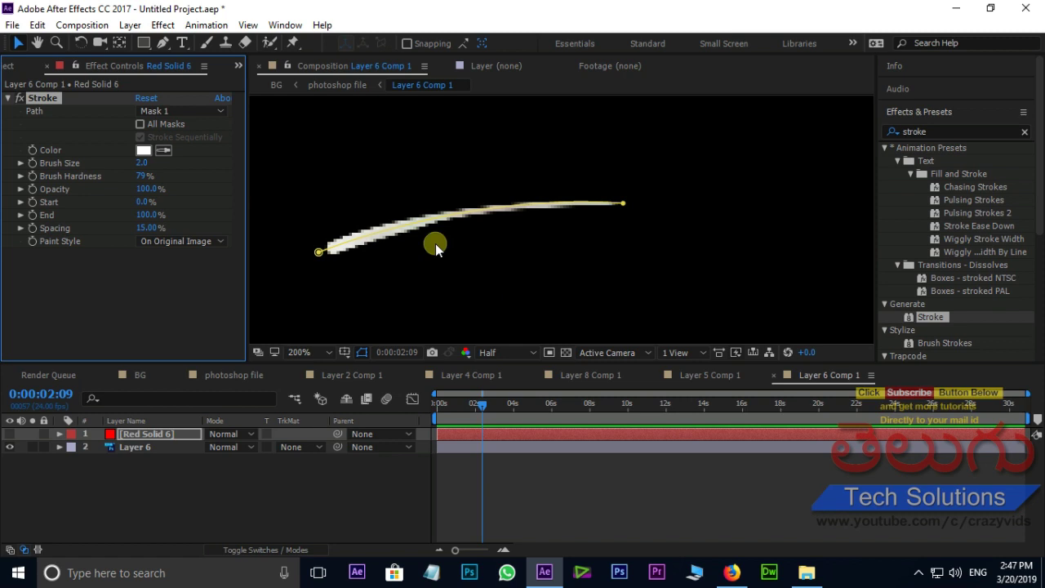
{"action": "left_click", "coordinate": [167, 240]}
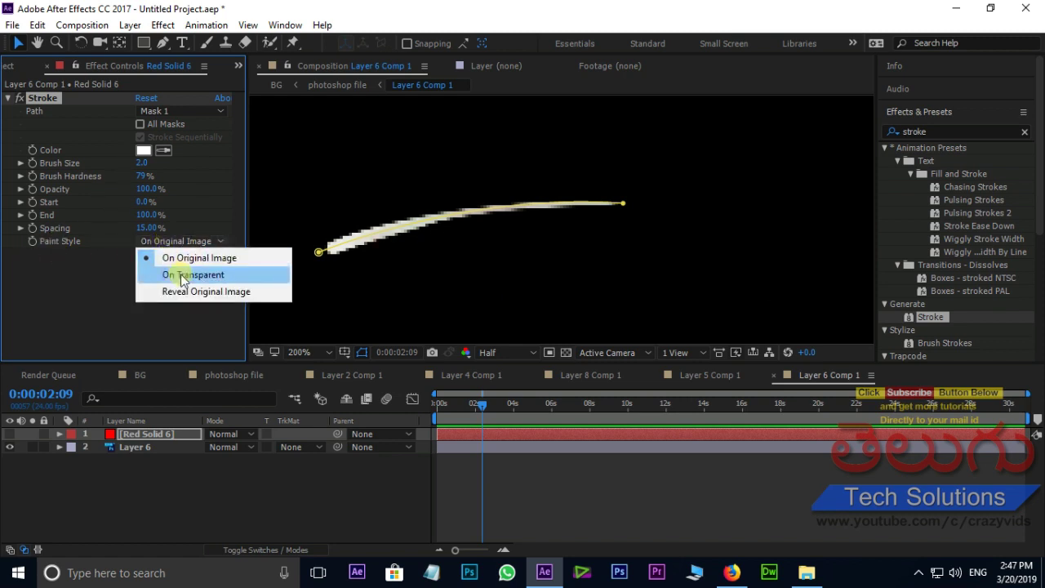
{"action": "left_click", "coordinate": [180, 274]}
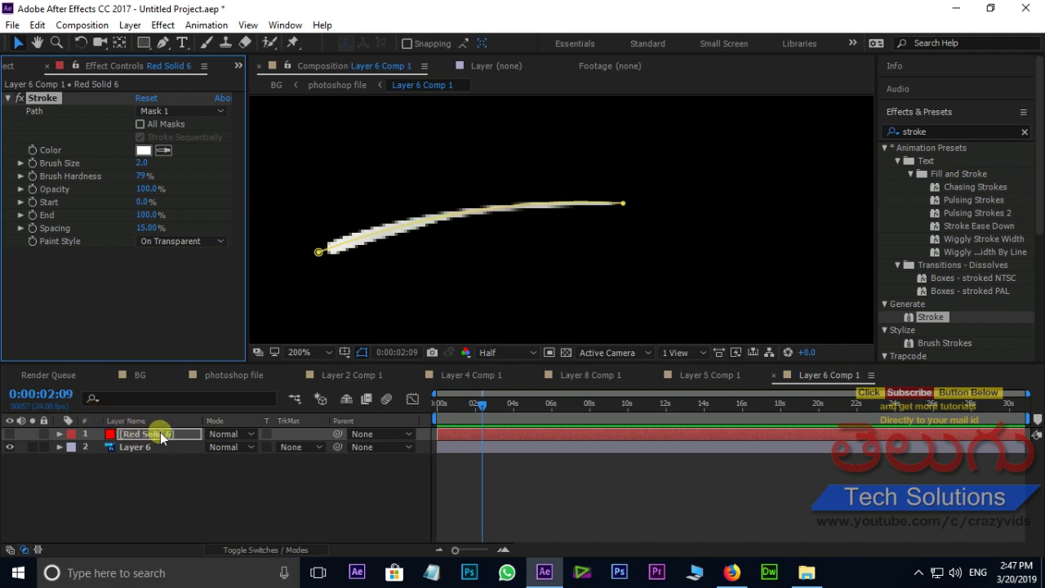
Show the red solid, set its Stroke Brush Size to 11.1, and use it as Layer 6's alpha matte
{"action": "left_click", "coordinate": [10, 439]}
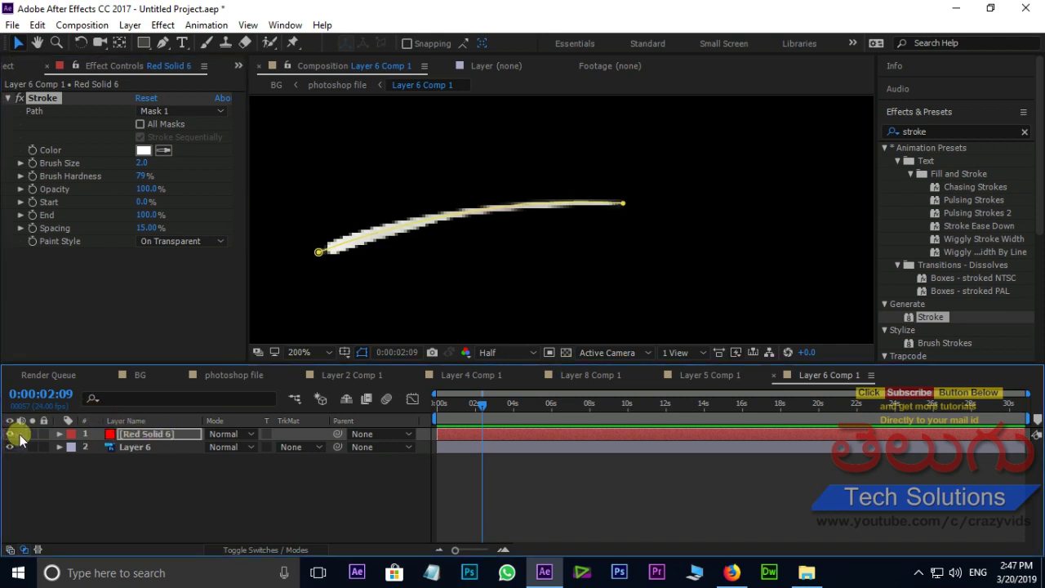
{"action": "left_click_drag", "start_coordinate": [137, 163], "coordinate": [208, 163]}
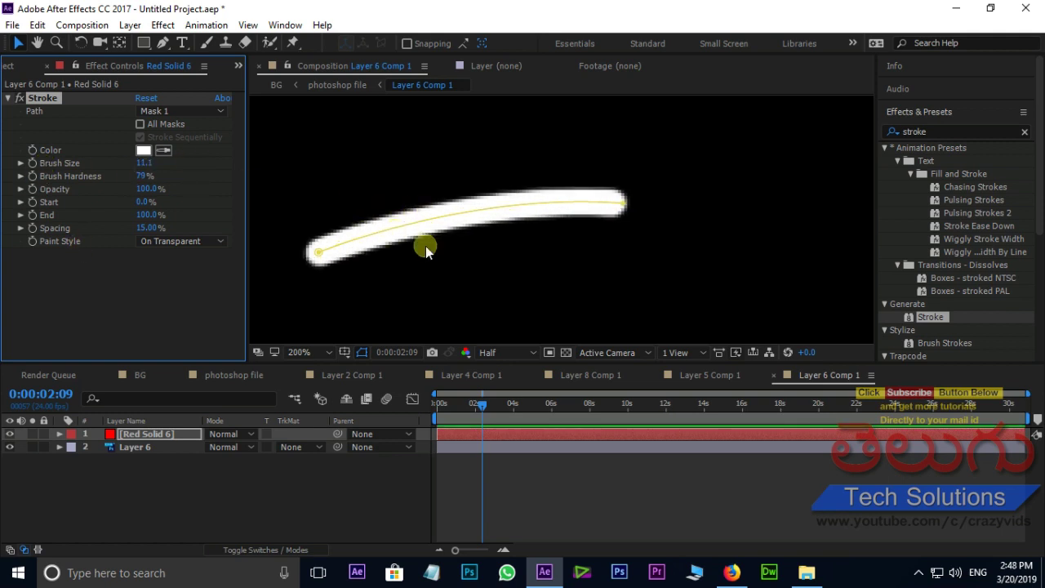
{"action": "left_click", "coordinate": [298, 452]}
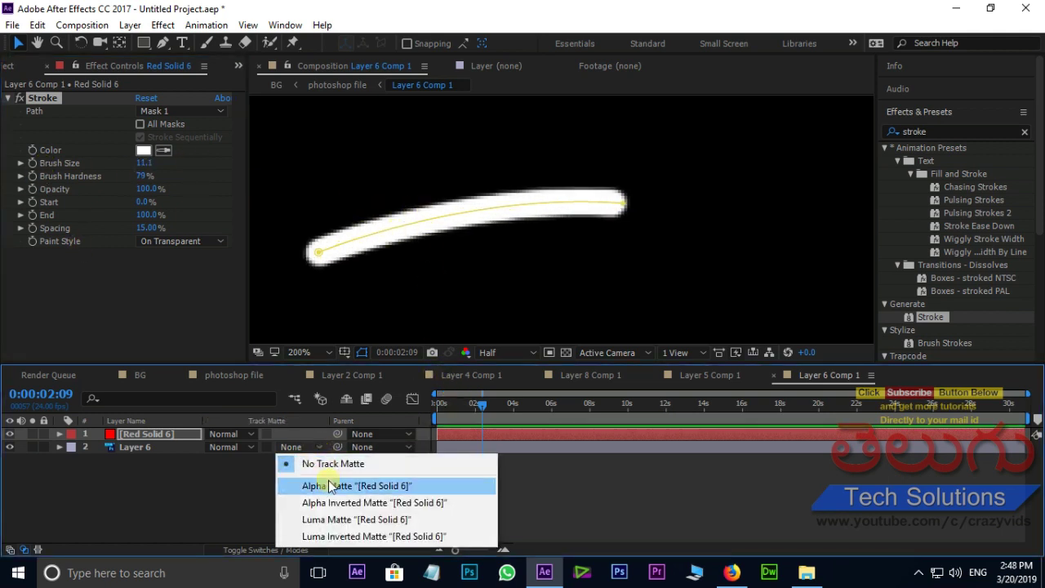
{"action": "left_click", "coordinate": [330, 485]}
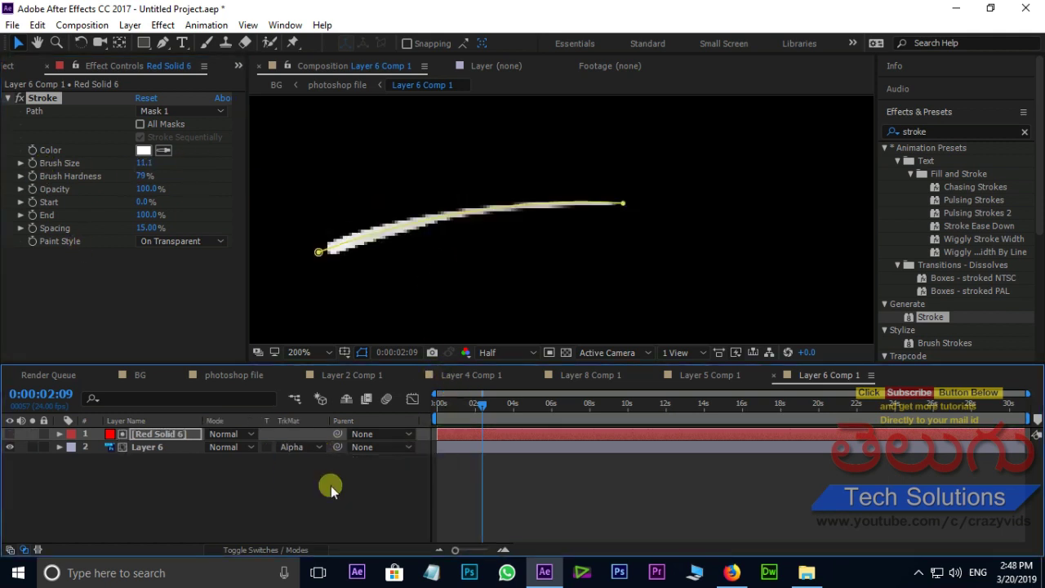
Keyframe Red Solid 6's Stroke End from 0% at the first frame to 100% at 0:00:00:14
{"action": "left_click", "coordinate": [474, 408]}
{"action": "left_click_drag", "start_coordinate": [473, 407], "coordinate": [429, 404]}
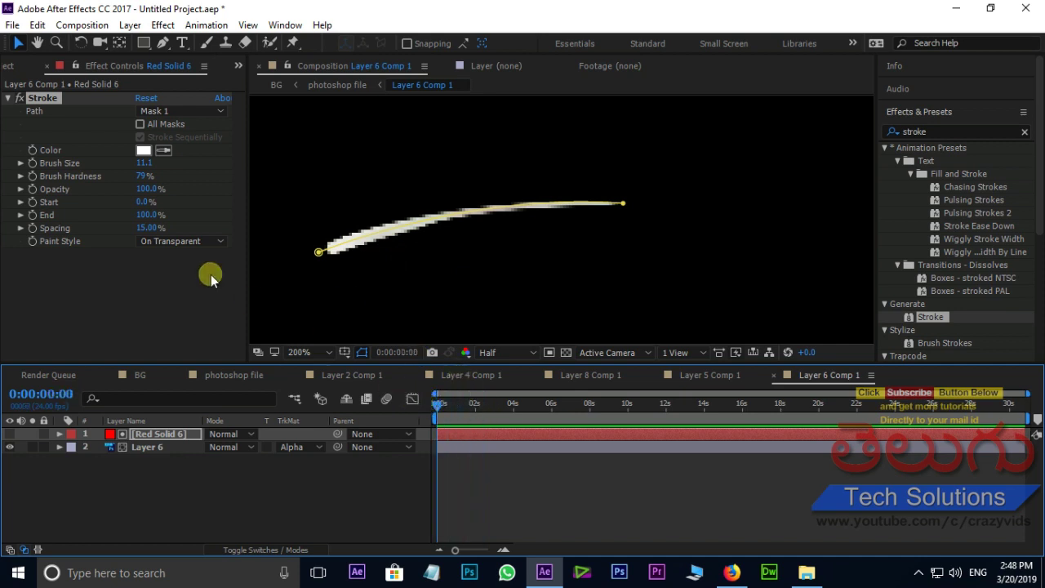
{"action": "left_click", "coordinate": [31, 215]}
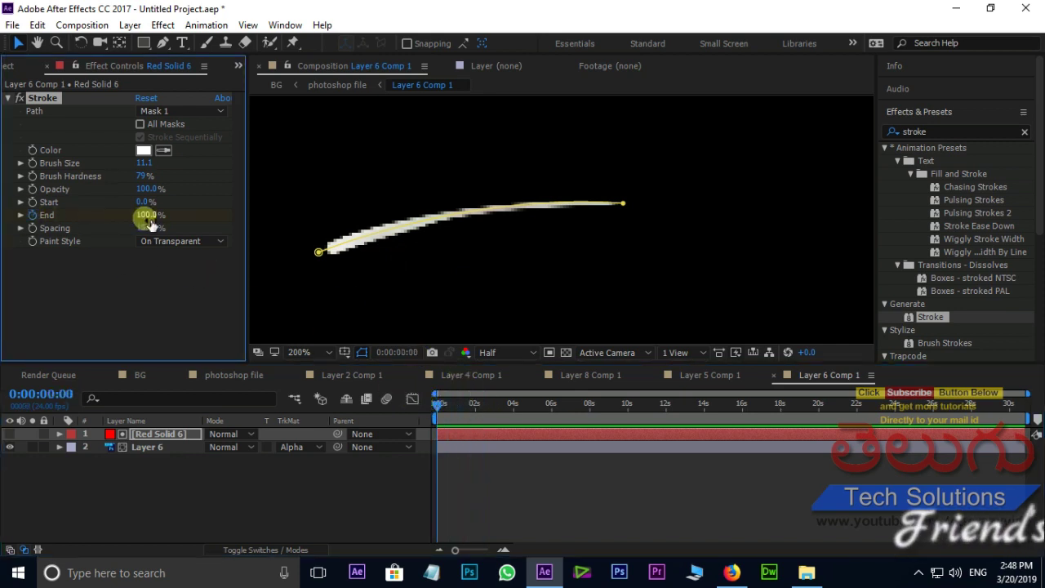
{"action": "left_click_drag", "start_coordinate": [145, 216], "coordinate": [40, 214]}
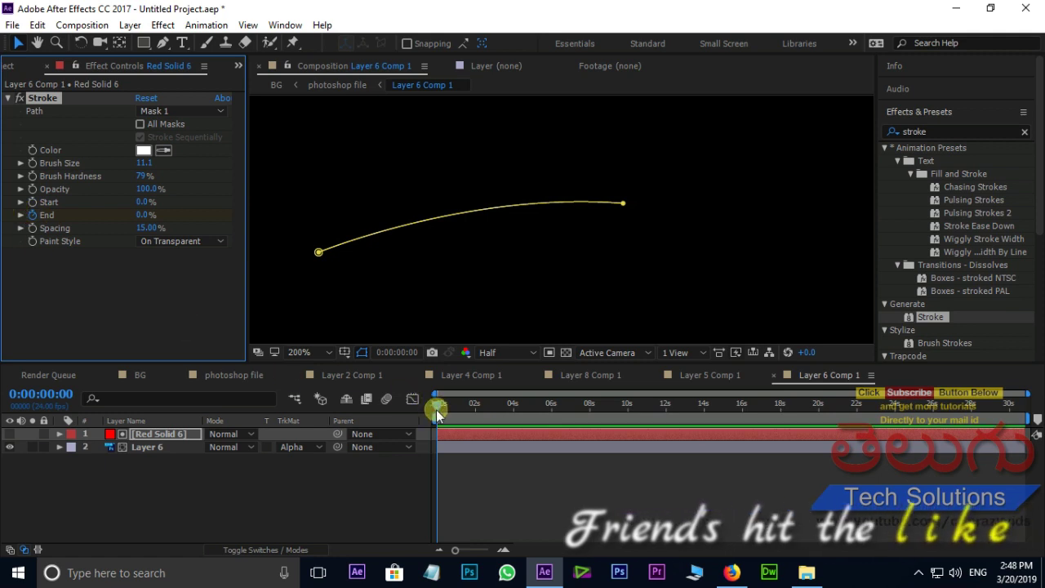
{"action": "left_click_drag", "start_coordinate": [437, 410], "coordinate": [448, 411]}
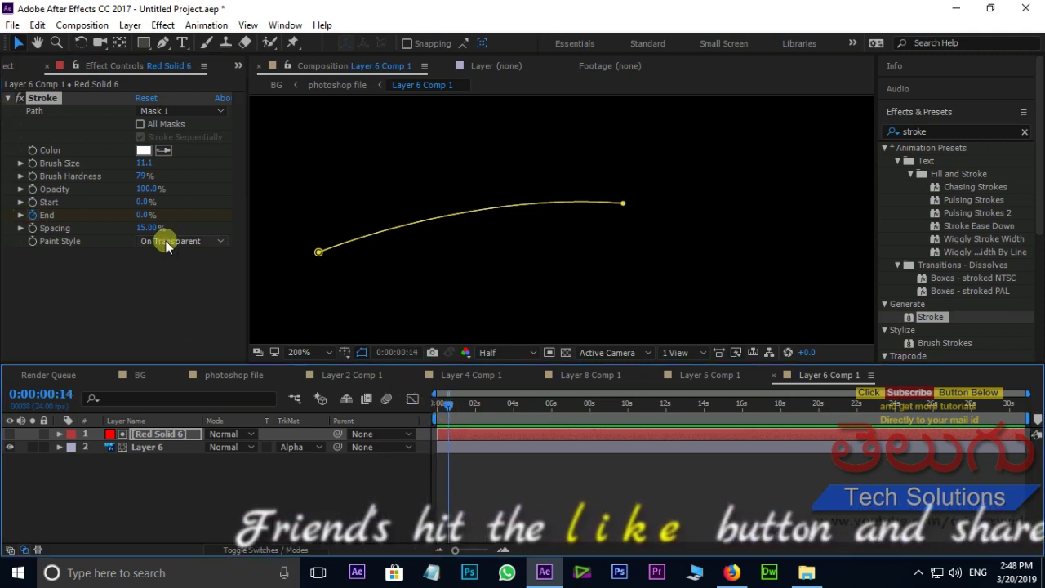
{"action": "left_click_drag", "start_coordinate": [146, 215], "coordinate": [179, 214]}
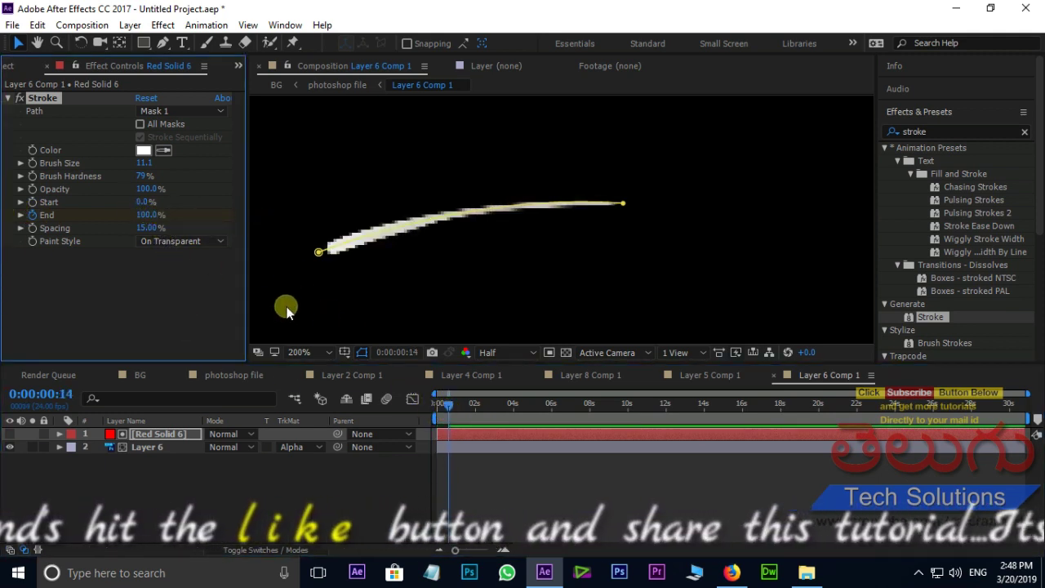
In the photoshop file composition, shift Layer 6 Comp 1 to start shortly after Layer 5 Comp 1 and preview from the first frame
{"action": "left_click", "coordinate": [235, 375]}
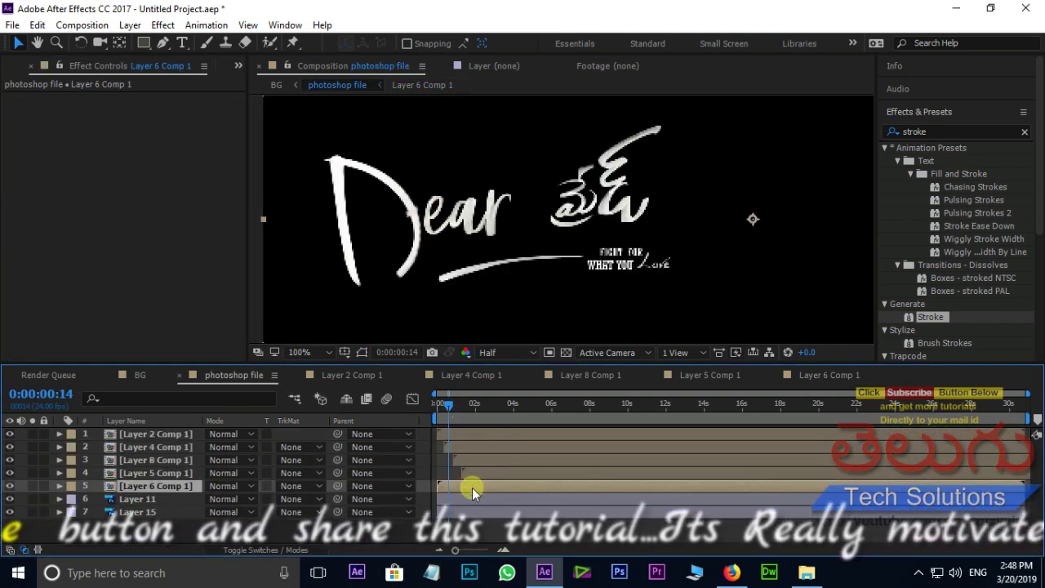
{"action": "left_click_drag", "start_coordinate": [466, 487], "coordinate": [496, 481]}
{"action": "left_click_drag", "start_coordinate": [445, 408], "coordinate": [378, 404]}
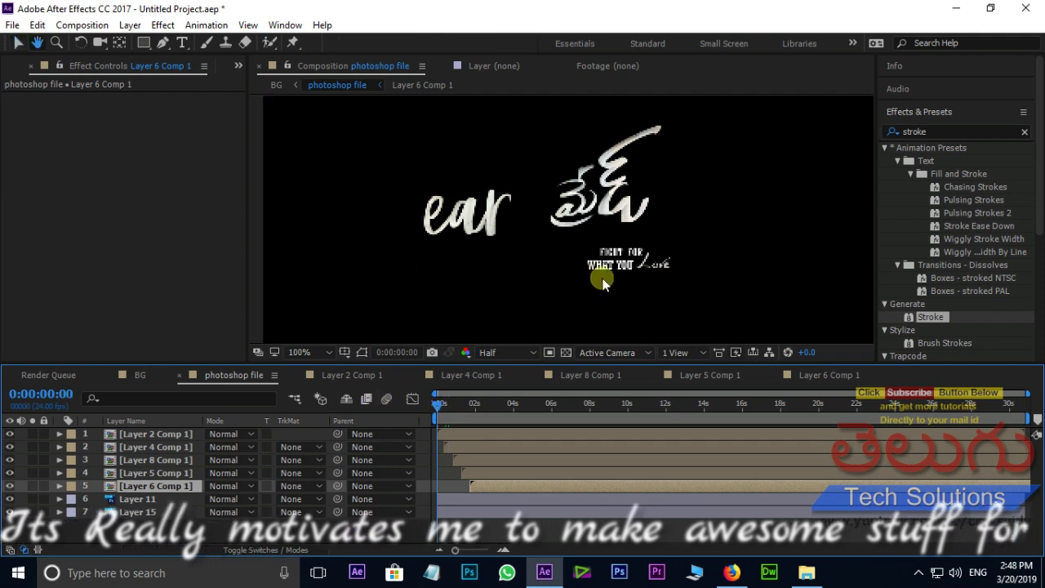
{"action": "key", "text": "space"}
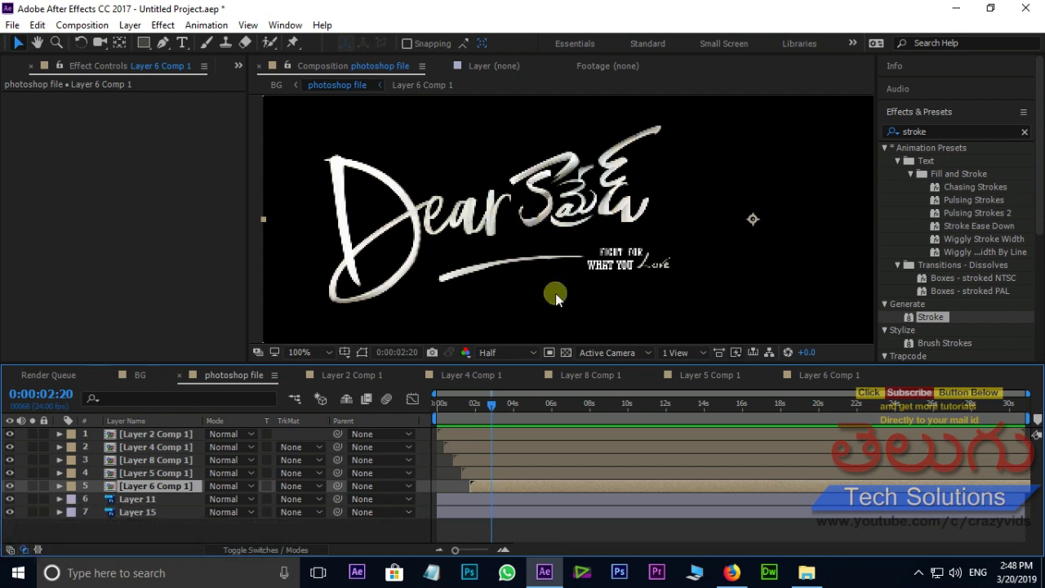
Stagger Layer 11 to start at about 1 second and Layer 15 at about 0:00:01:17, and show the Opacity of both layers
{"action": "left_click_drag", "start_coordinate": [455, 503], "coordinate": [488, 511]}
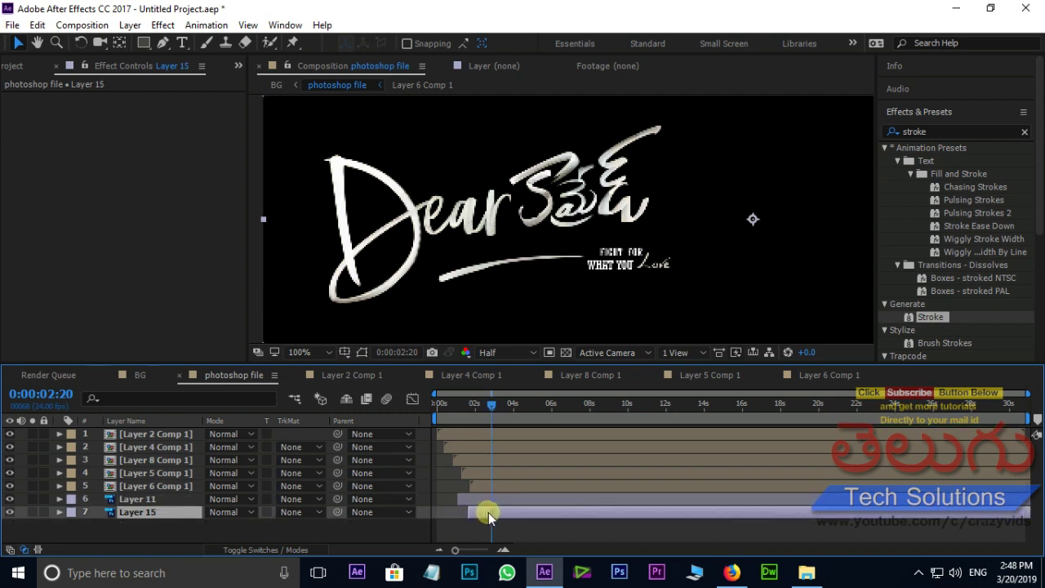
{"action": "left_click", "coordinate": [481, 499]}
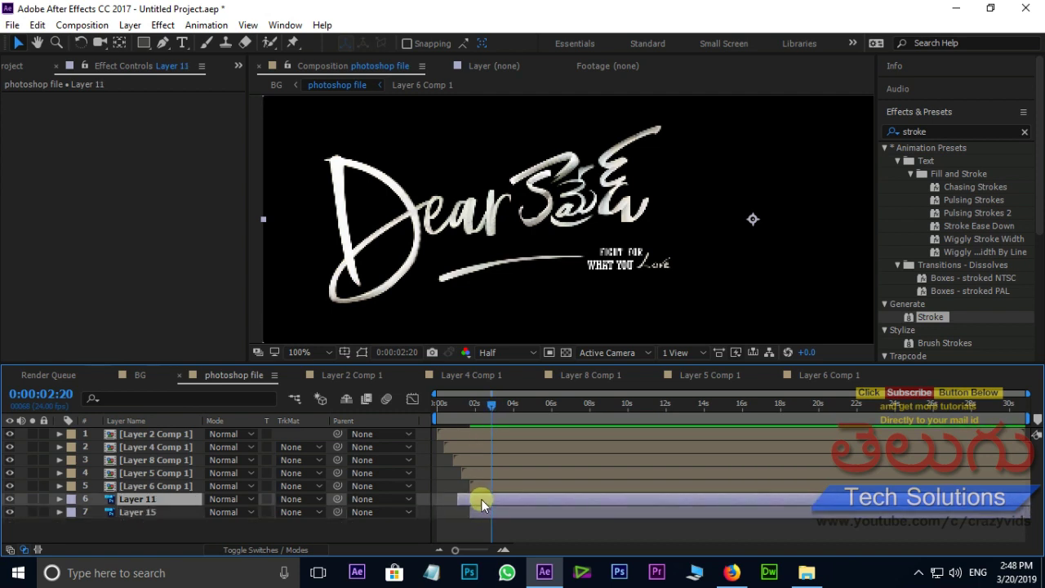
{"action": "key", "text": "t"}
{"action": "left_click", "coordinate": [480, 523]}
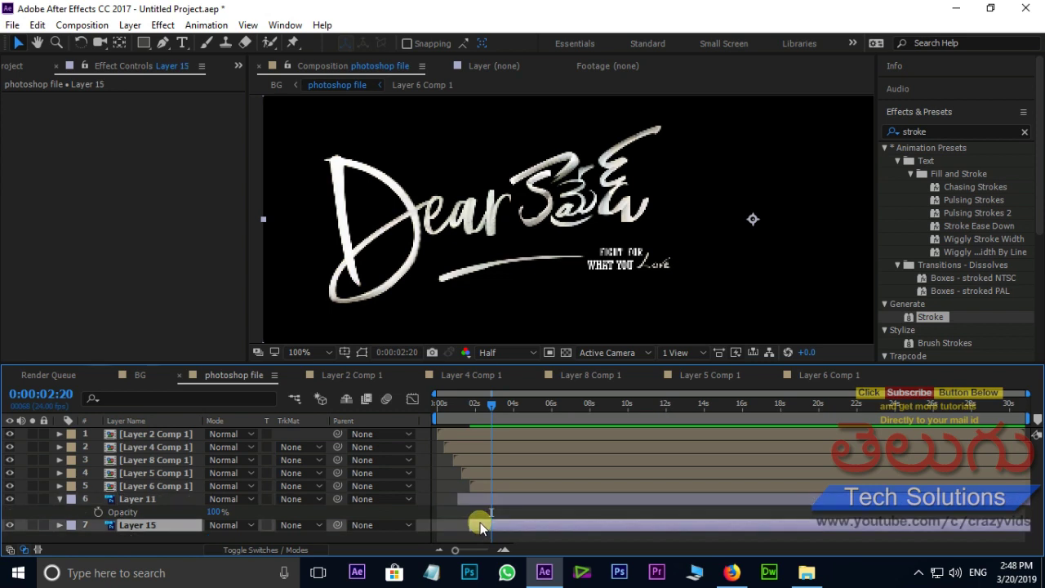
{"action": "key", "text": "t"}
Keyframe Layer 11's Opacity from 0% at 0:00:01:01 to 100% at 0:00:02:07
{"action": "left_click_drag", "start_coordinate": [492, 401], "coordinate": [457, 407]}
{"action": "left_click", "coordinate": [99, 509]}
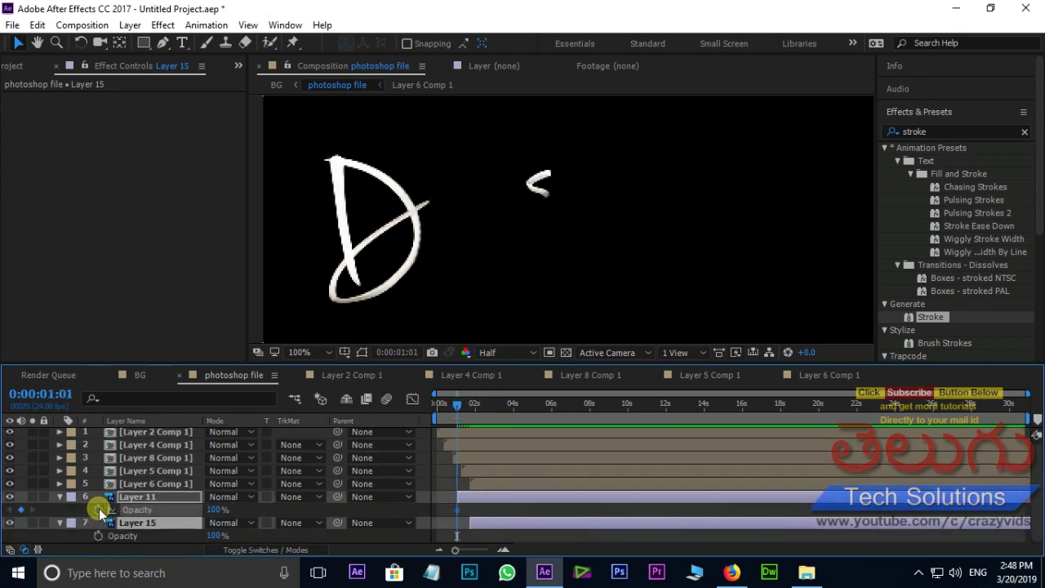
{"action": "left_click_drag", "start_coordinate": [215, 510], "coordinate": [43, 511]}
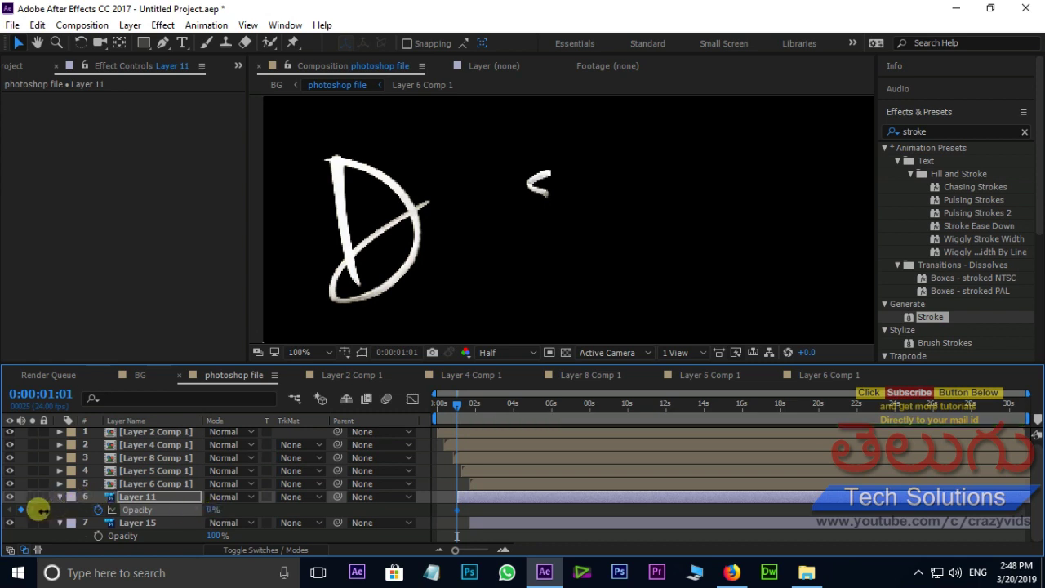
{"action": "left_click_drag", "start_coordinate": [455, 404], "coordinate": [478, 402]}
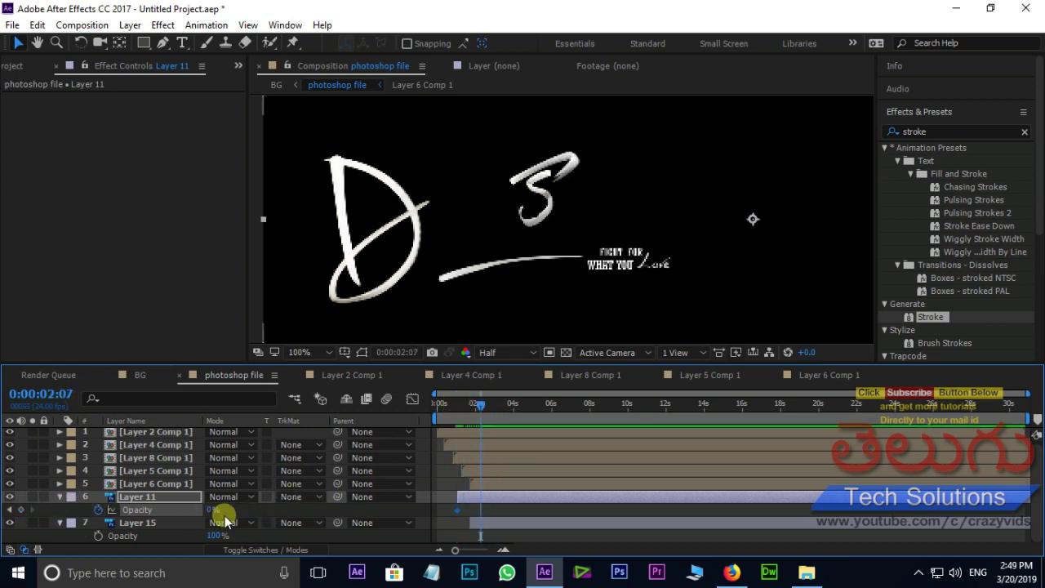
{"action": "left_click_drag", "start_coordinate": [212, 509], "coordinate": [391, 509]}
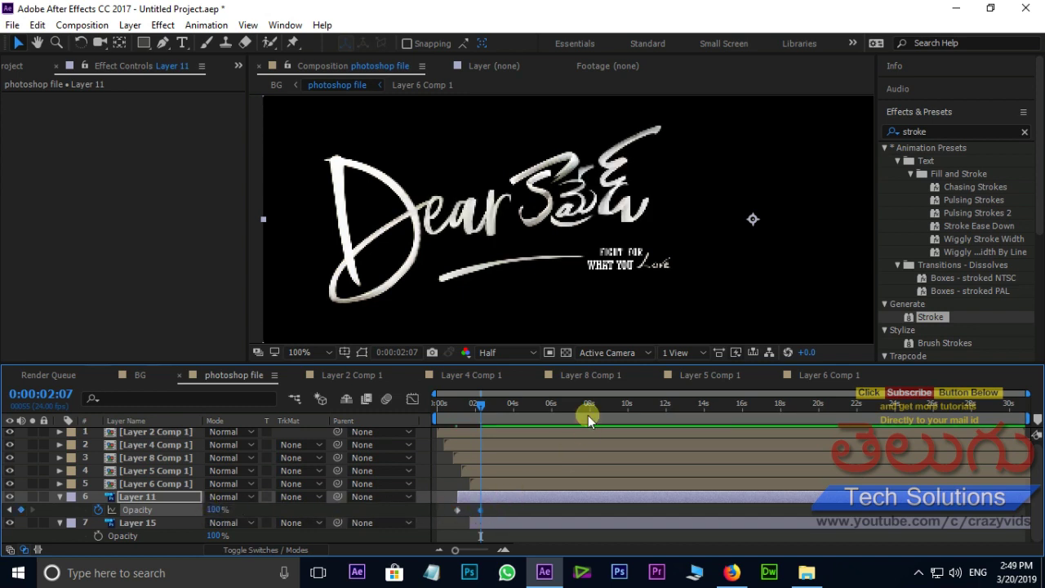
Keyframe Layer 15's Opacity from 0% at 0:00:01:17 to 100% at 0:00:02:16
{"action": "left_click_drag", "start_coordinate": [481, 408], "coordinate": [470, 410]}
{"action": "left_click", "coordinate": [96, 536]}
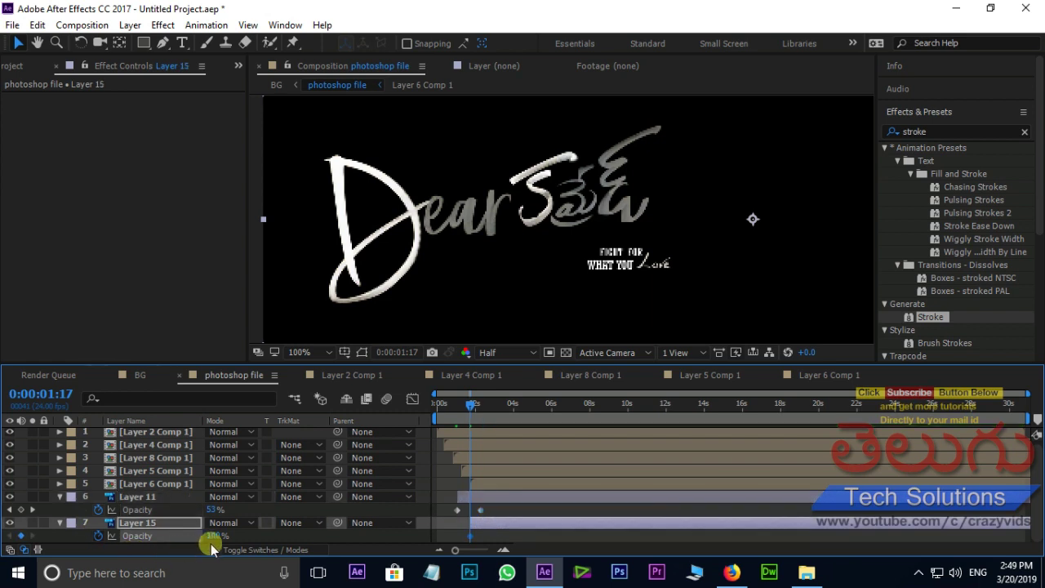
{"action": "left_click_drag", "start_coordinate": [212, 536], "coordinate": [70, 518]}
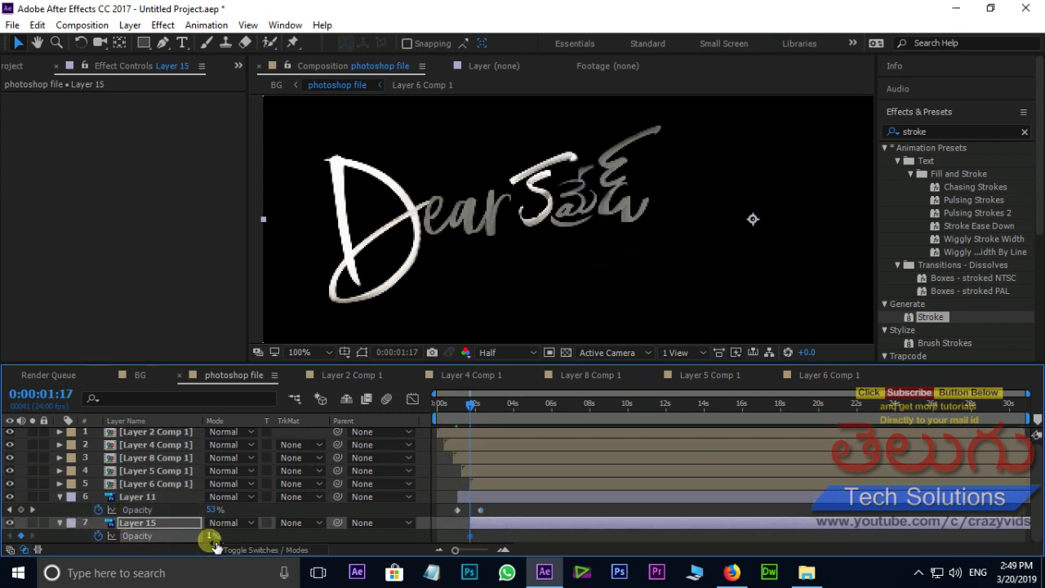
{"action": "left_click_drag", "start_coordinate": [212, 537], "coordinate": [165, 536]}
{"action": "left_click_drag", "start_coordinate": [468, 408], "coordinate": [485, 412]}
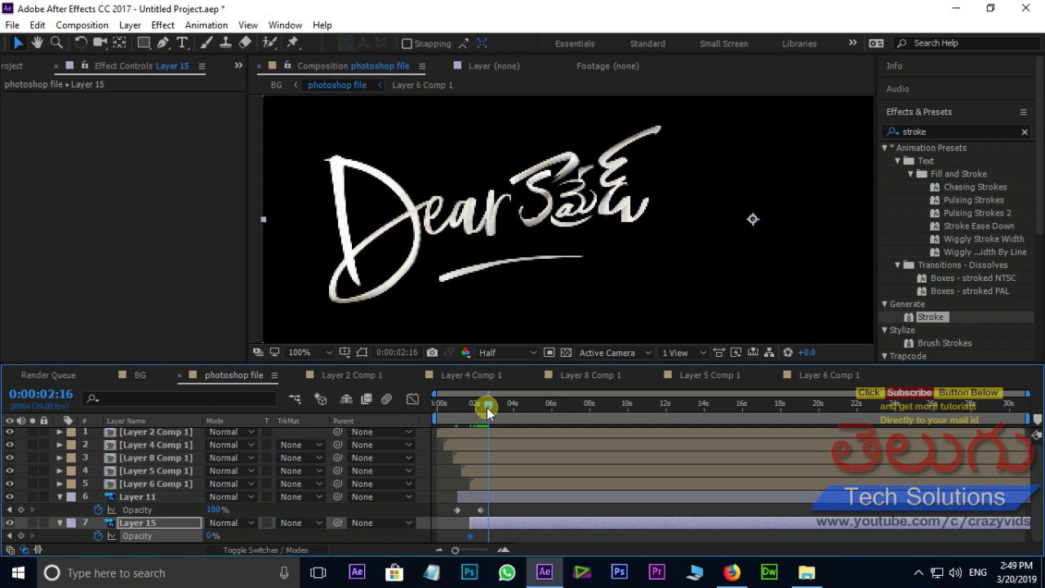
{"action": "left_click_drag", "start_coordinate": [211, 538], "coordinate": [302, 529]}
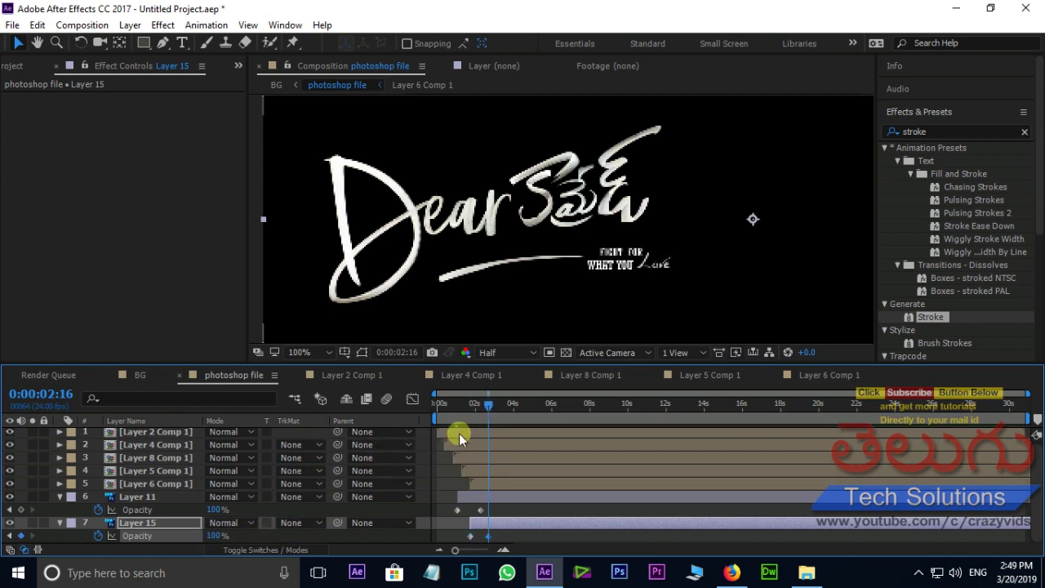
End the work area at 0:00:03:10 and trim the photoshop file composition to it
{"action": "left_click_drag", "start_coordinate": [488, 404], "coordinate": [504, 409]}
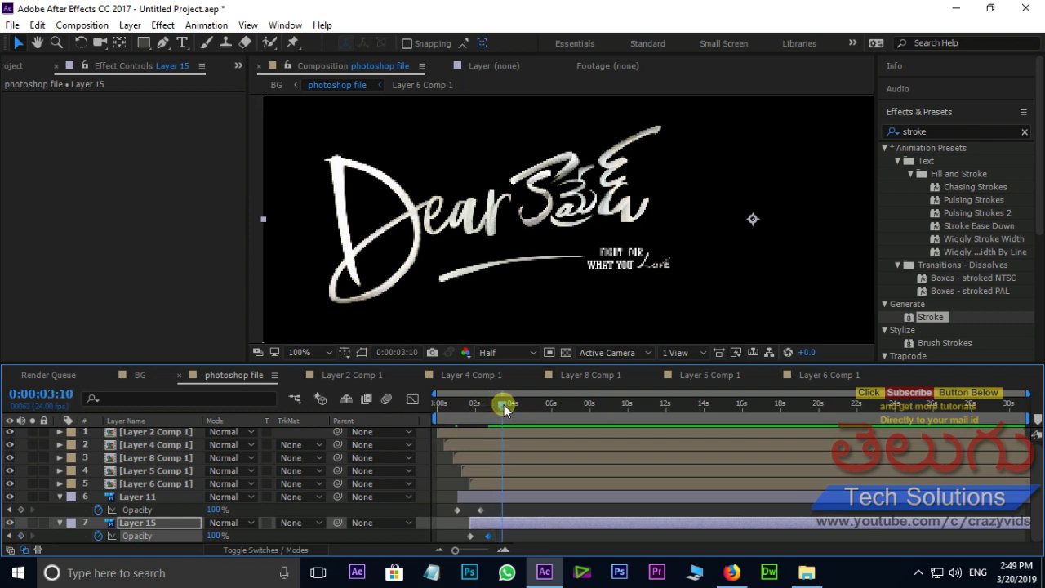
{"action": "key", "text": "n"}
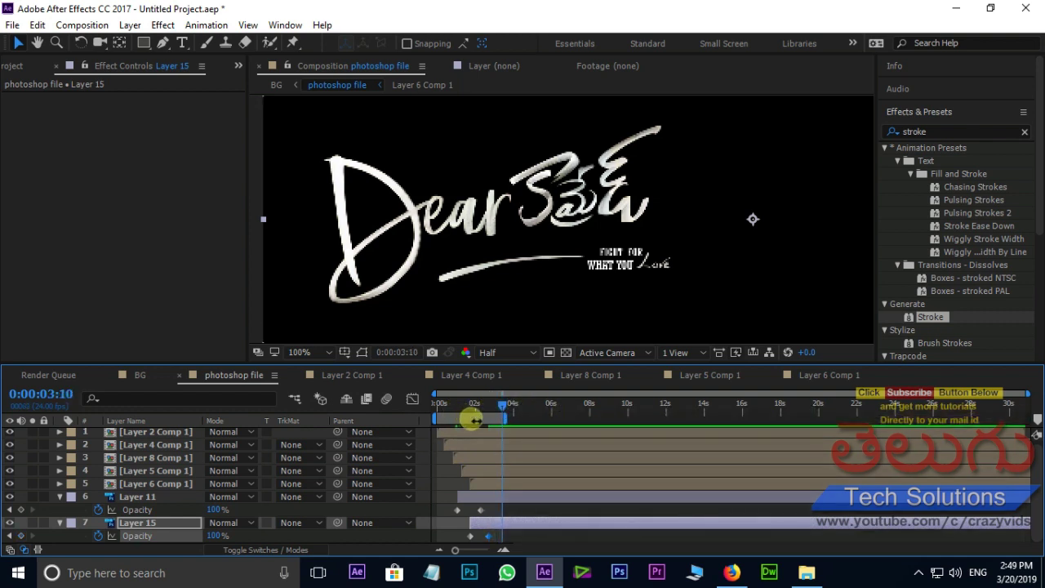
{"action": "right_click", "coordinate": [472, 423]}
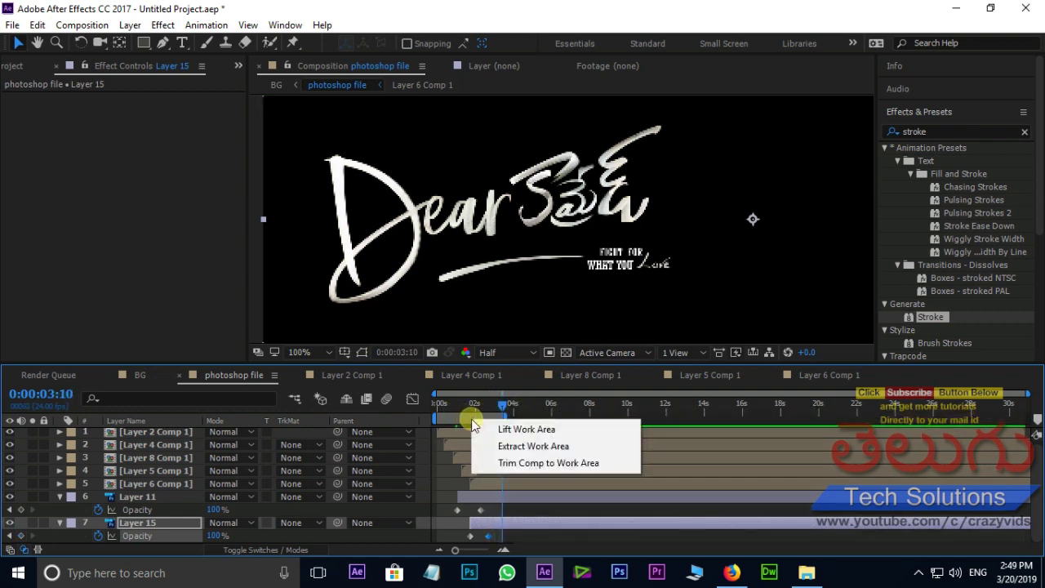
{"action": "left_click", "coordinate": [542, 465]}
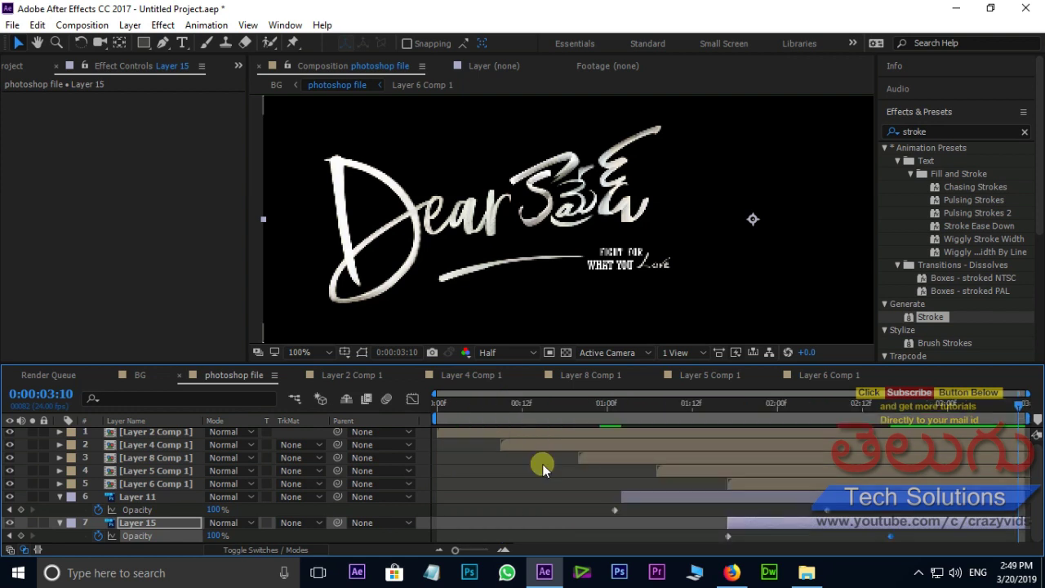
Preview the title reveal over the background image from the first frame of the BG composition, with the composition viewer maximized
{"action": "left_click_drag", "start_coordinate": [457, 407], "coordinate": [368, 407]}
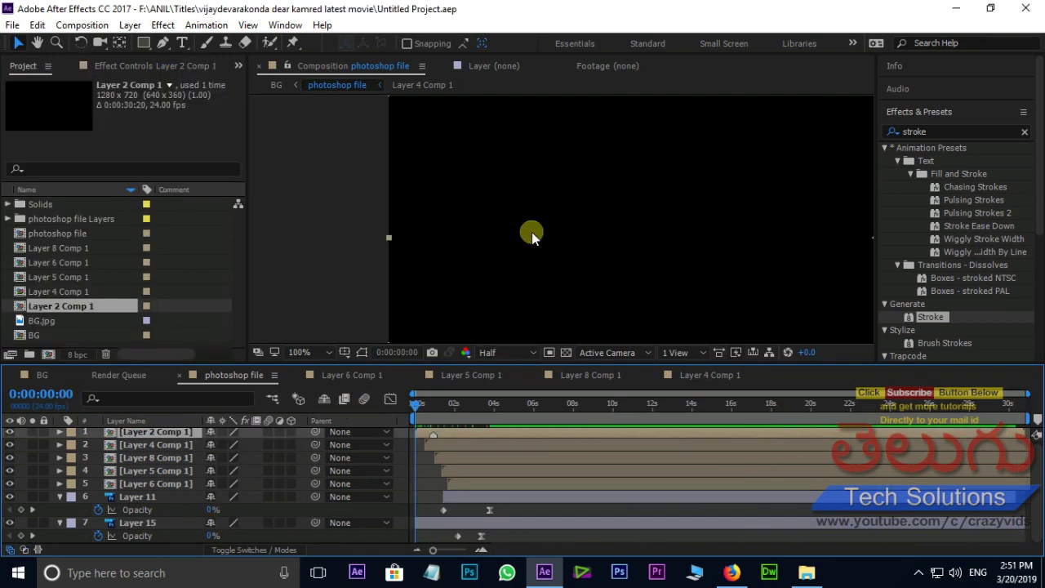
{"action": "left_click", "coordinate": [42, 374]}
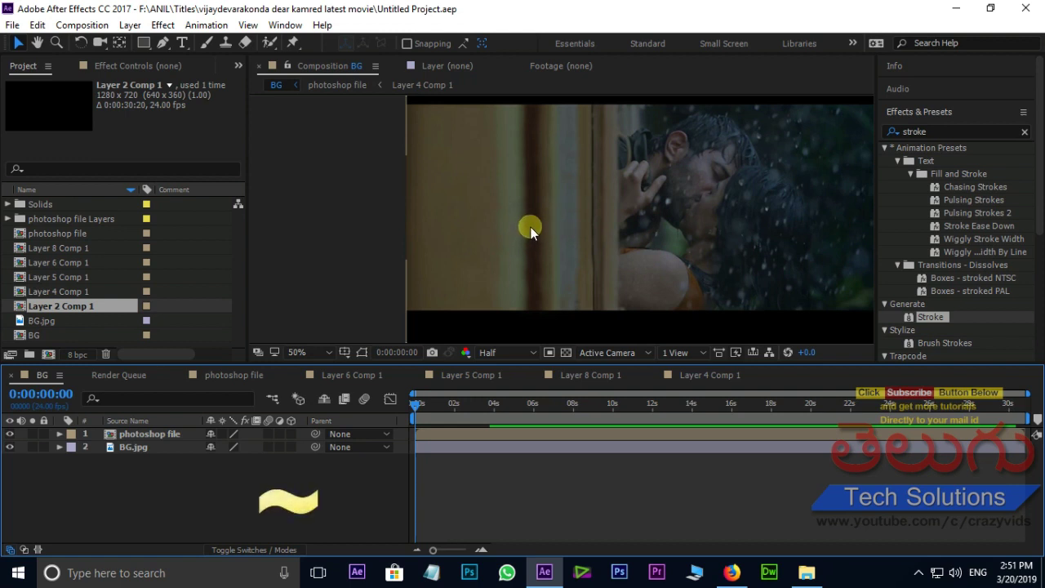
{"action": "key", "text": "grave"}
{"action": "scroll", "coordinate": [685, 339], "scroll_direction": "up", "scroll_amount": 1}
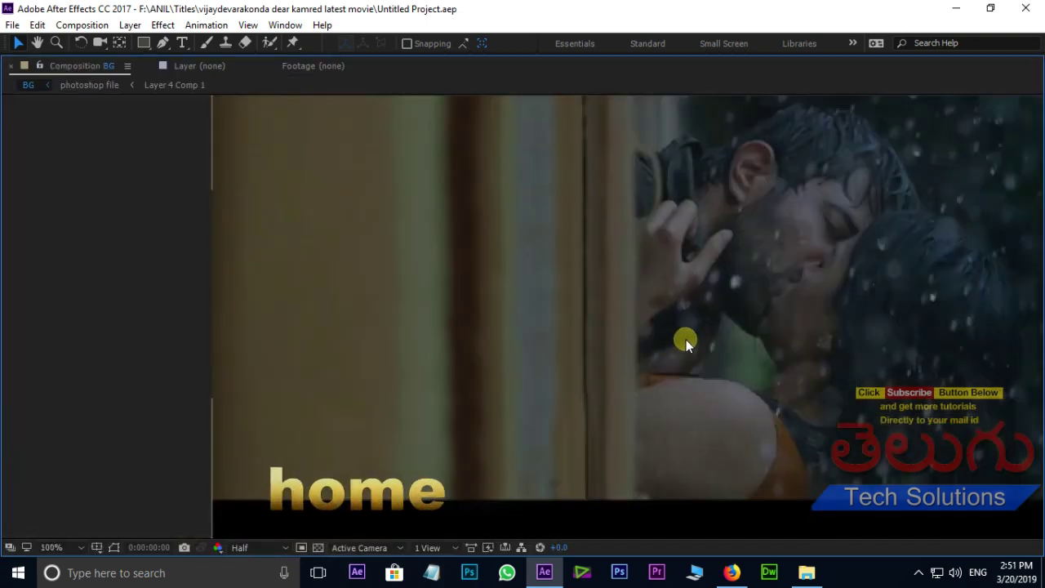
{"action": "key", "text": "space"}
{"action": "left_click_drag", "start_coordinate": [752, 318], "coordinate": [553, 325]}
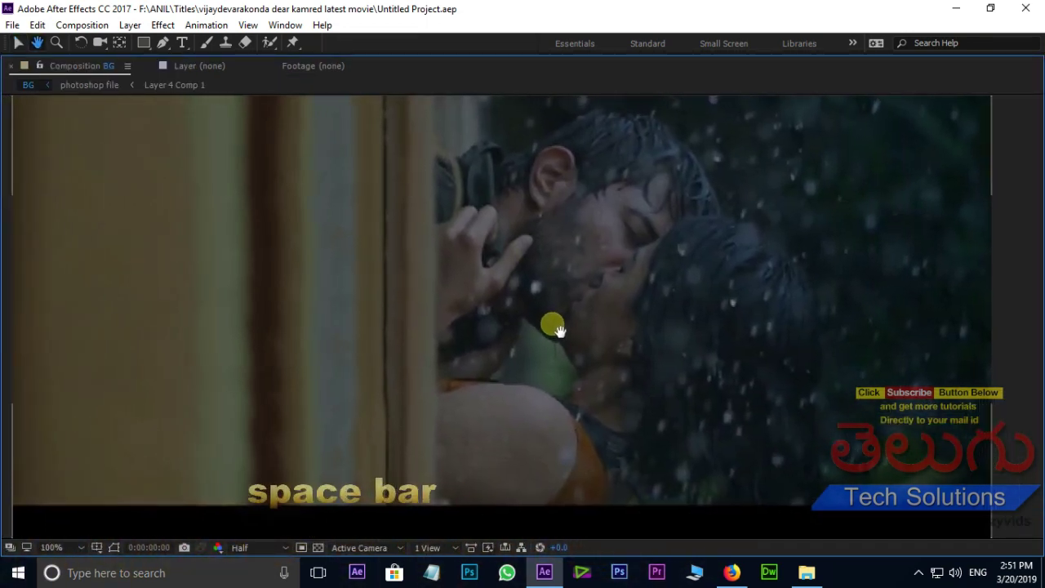
{"action": "key", "text": "space"}
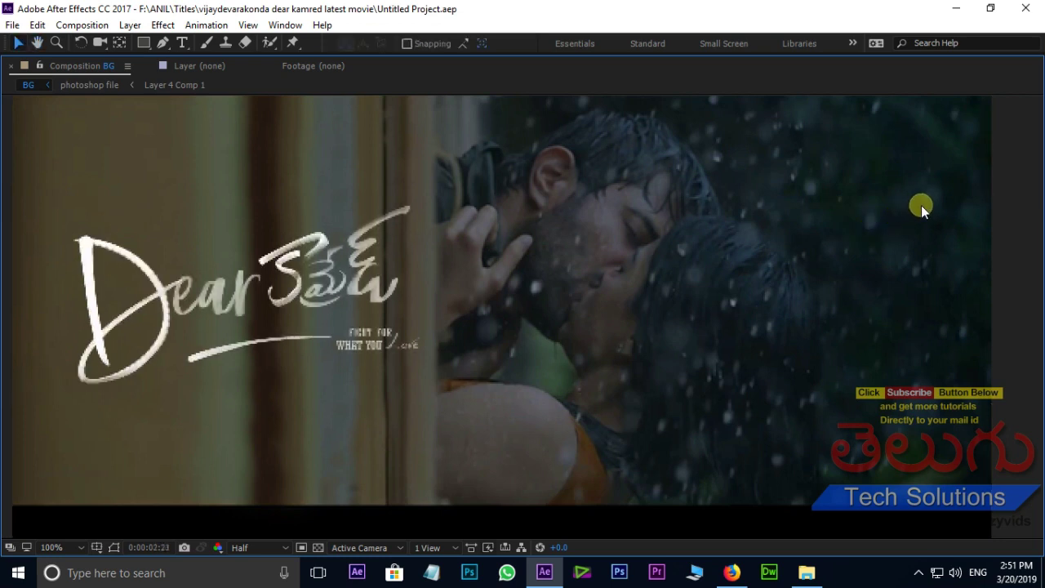
{"action": "key", "text": "space"}
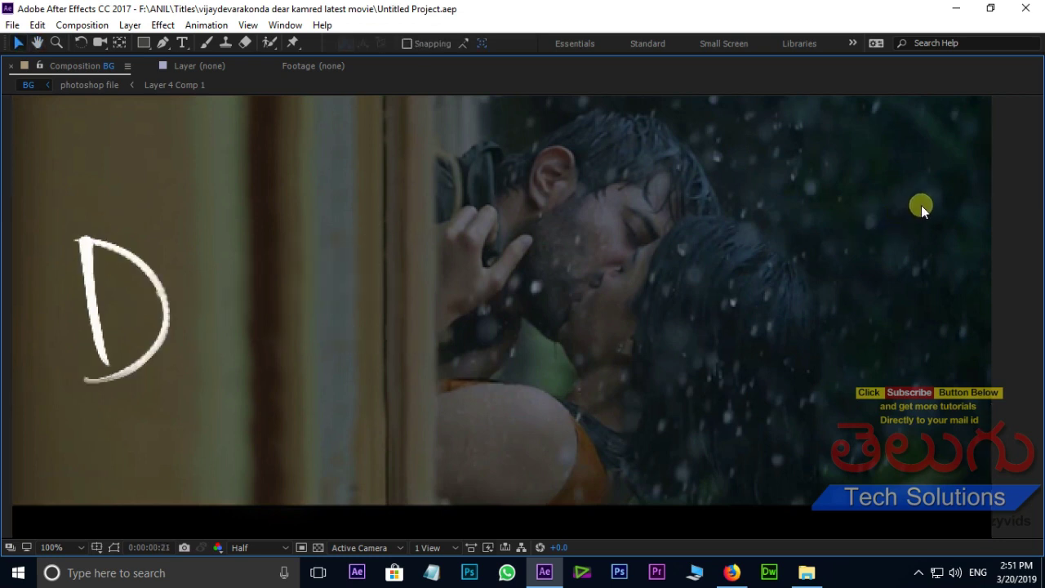